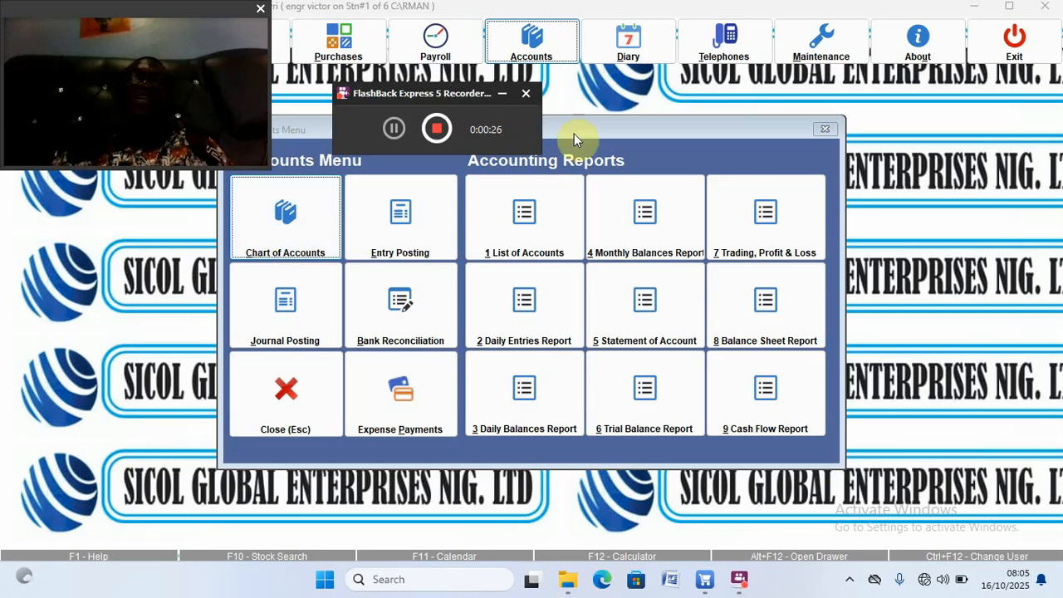
Step: Show RMAN's Accounts Menu with Chart of Accounts and the numbered reports
click(536, 35)
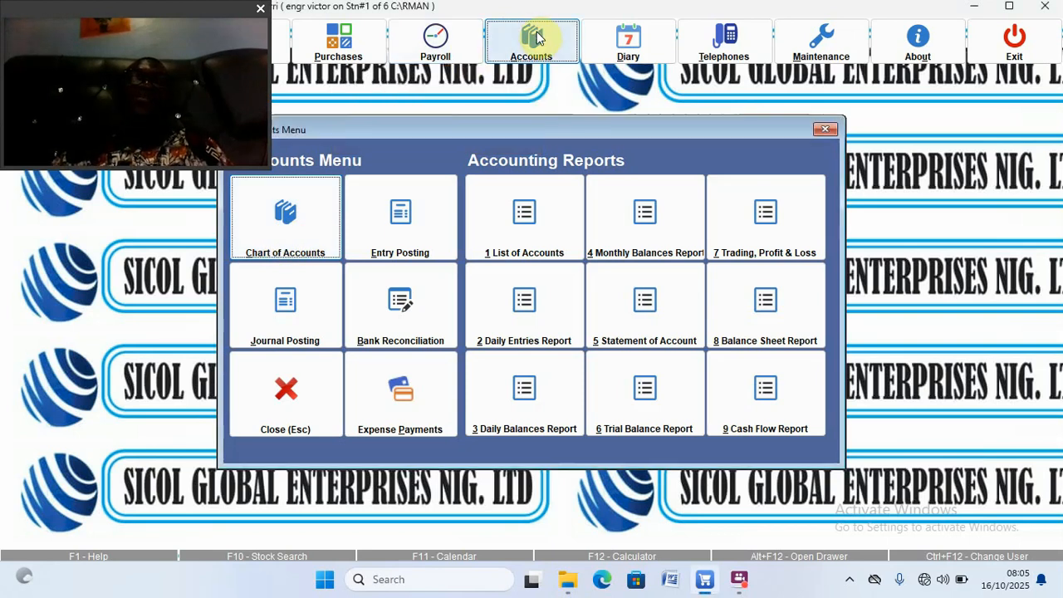
Step: Open the Chart of Accounts and step through Audit Fees, Bad Debts and Commissions Paid
click(270, 226)
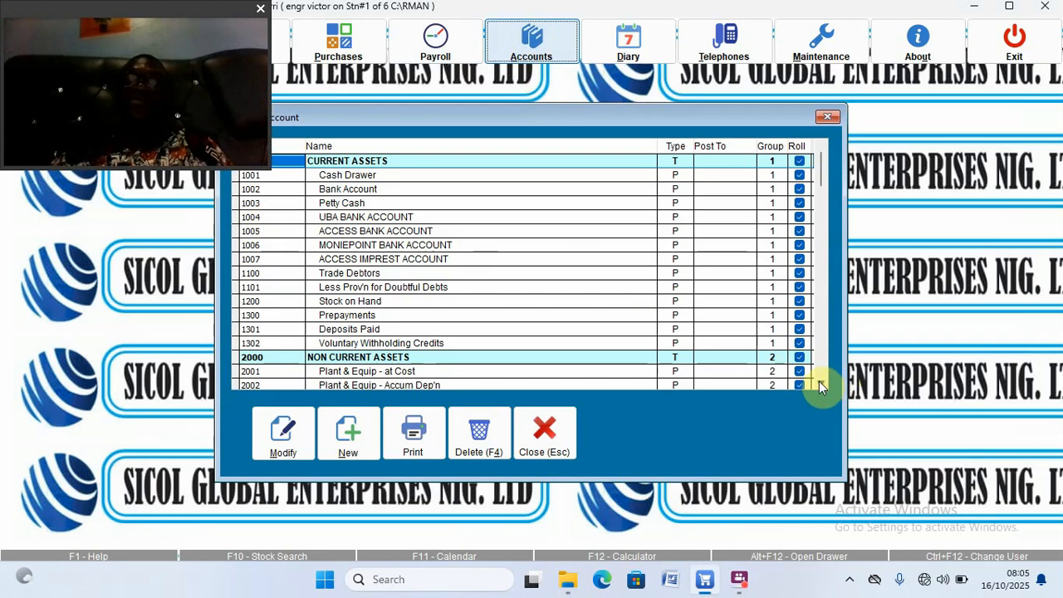
drag(818, 387, 818, 388)
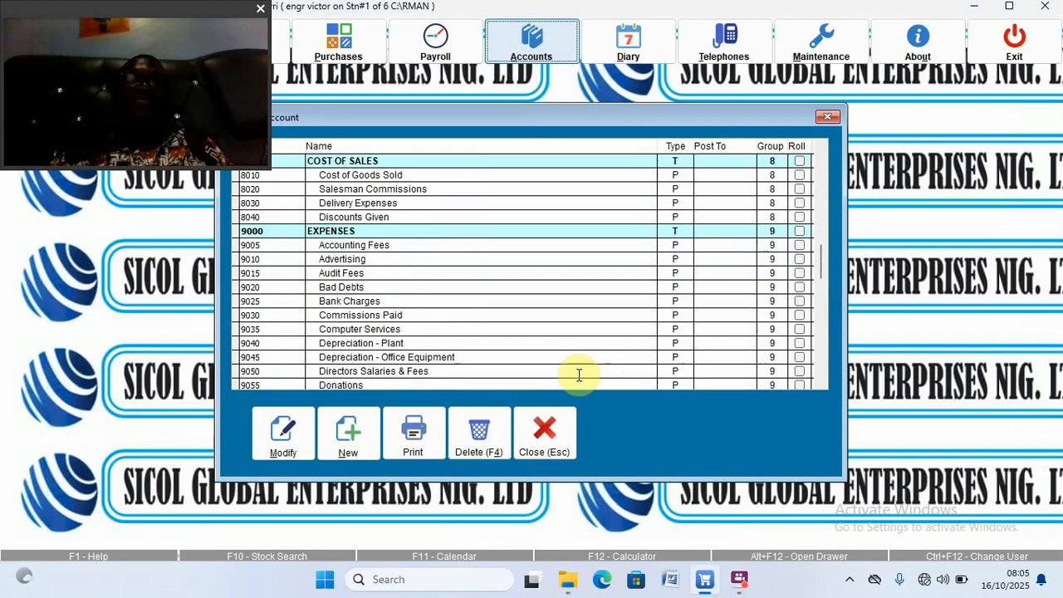
click(333, 275)
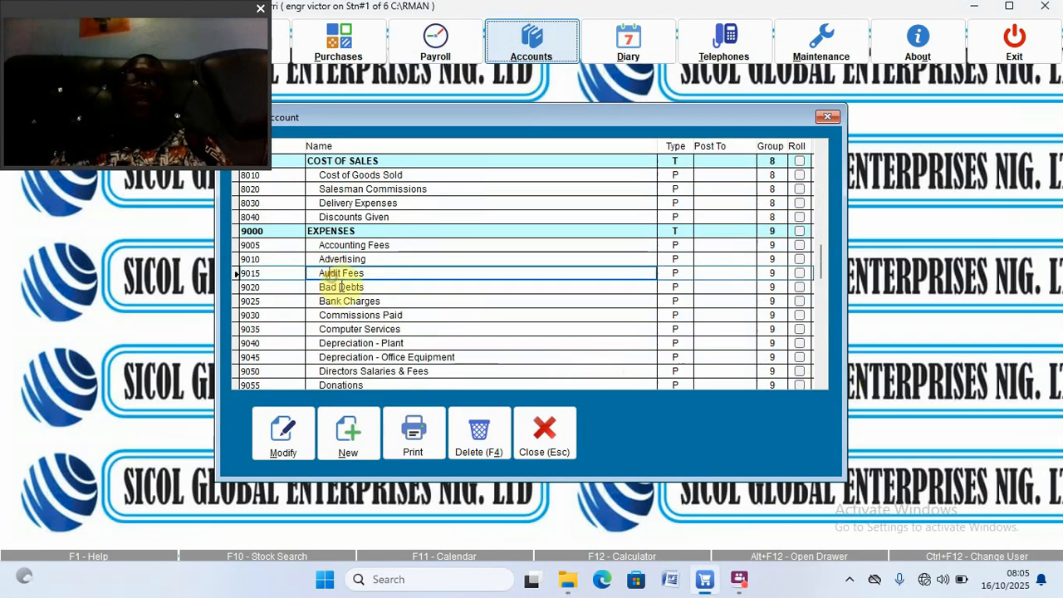
click(343, 288)
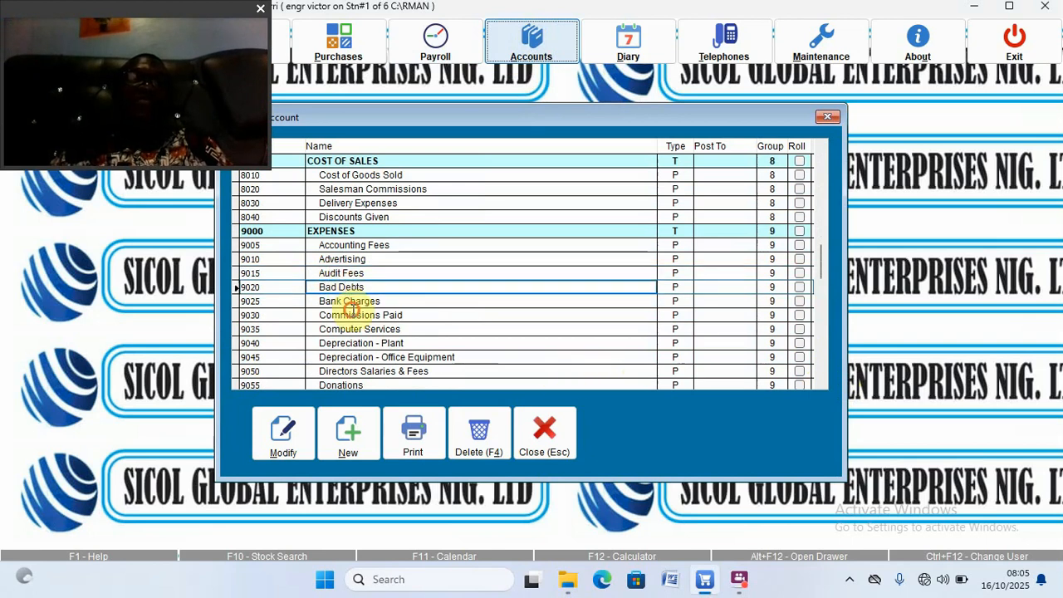
click(352, 313)
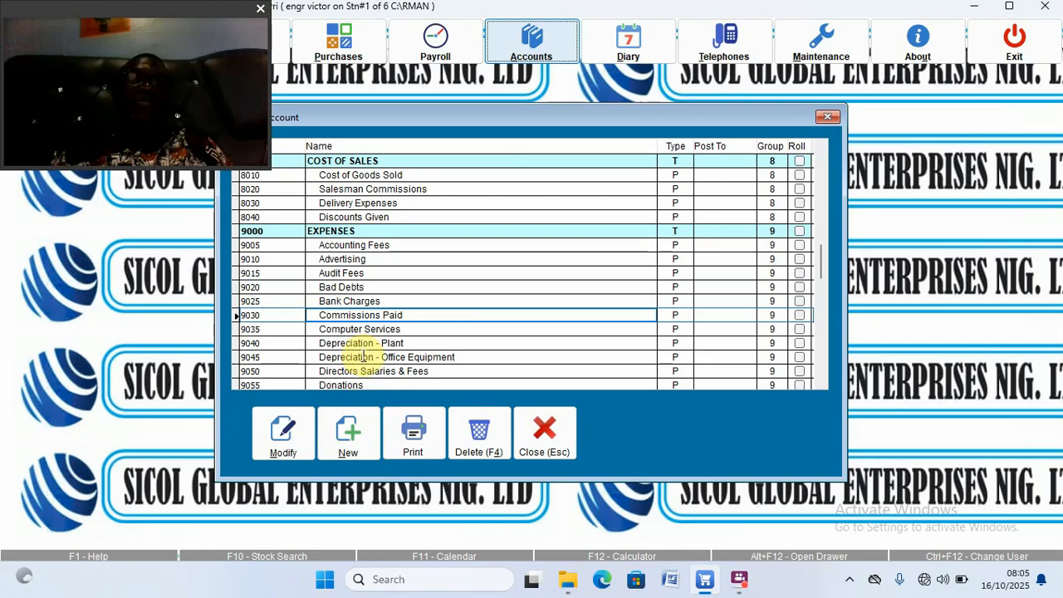
Step: Scroll down to account 9055 Donations and open it in Edit Accounts
click(822, 386)
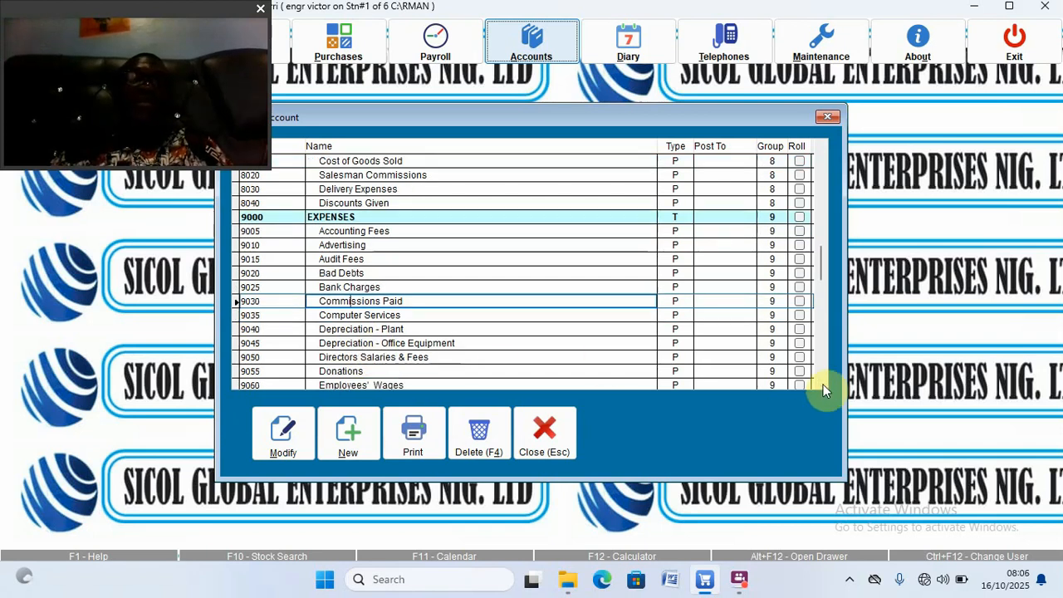
click(822, 386)
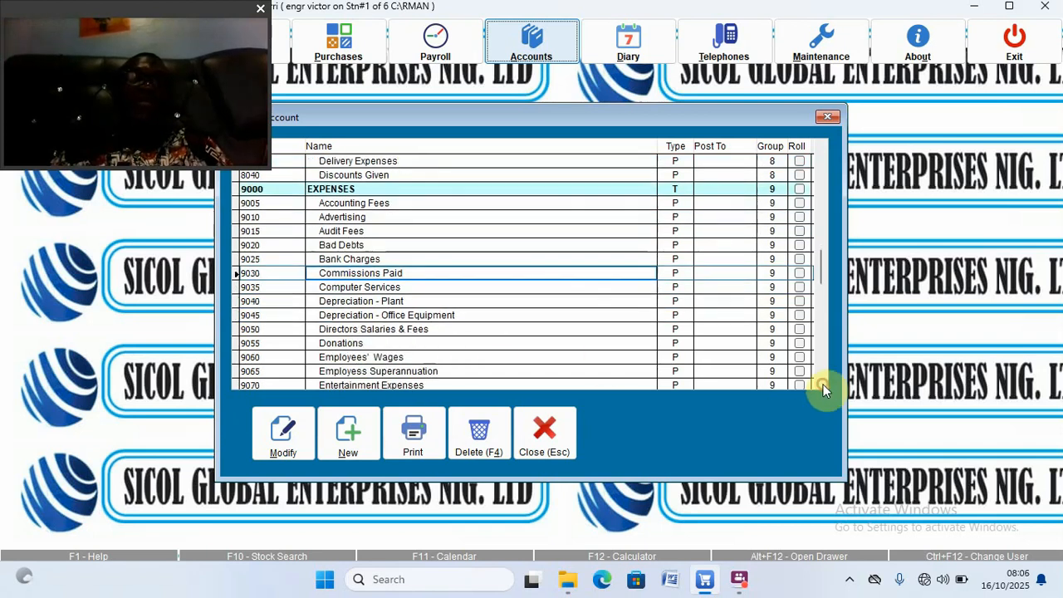
click(821, 386)
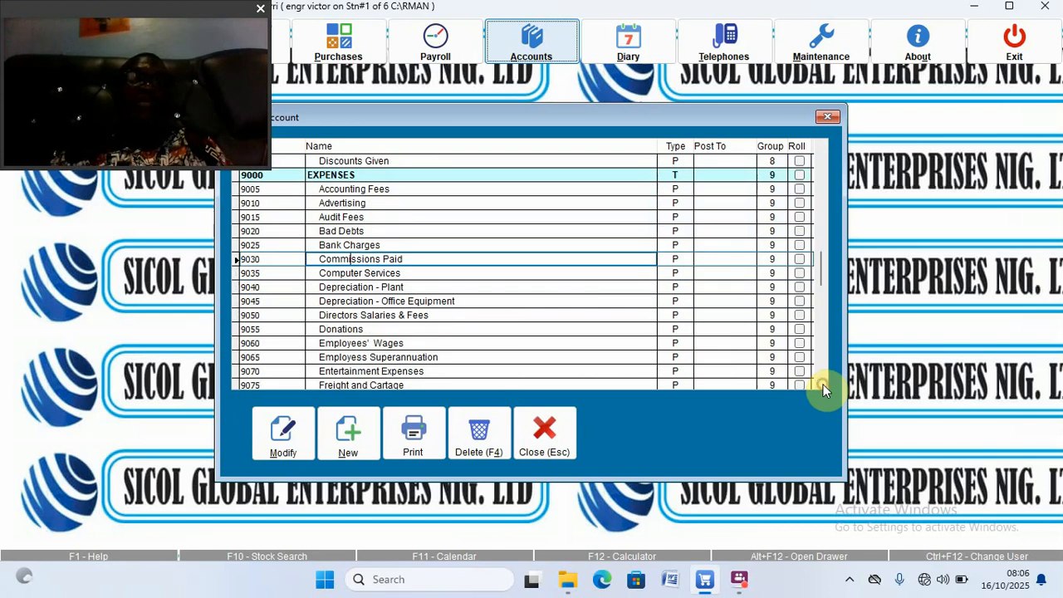
click(822, 386)
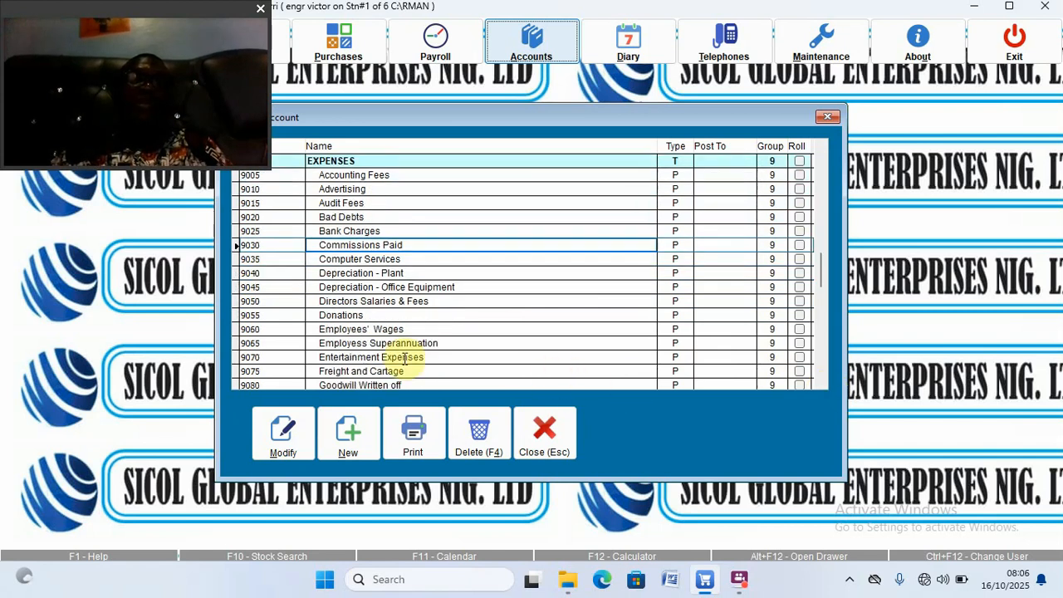
click(363, 315)
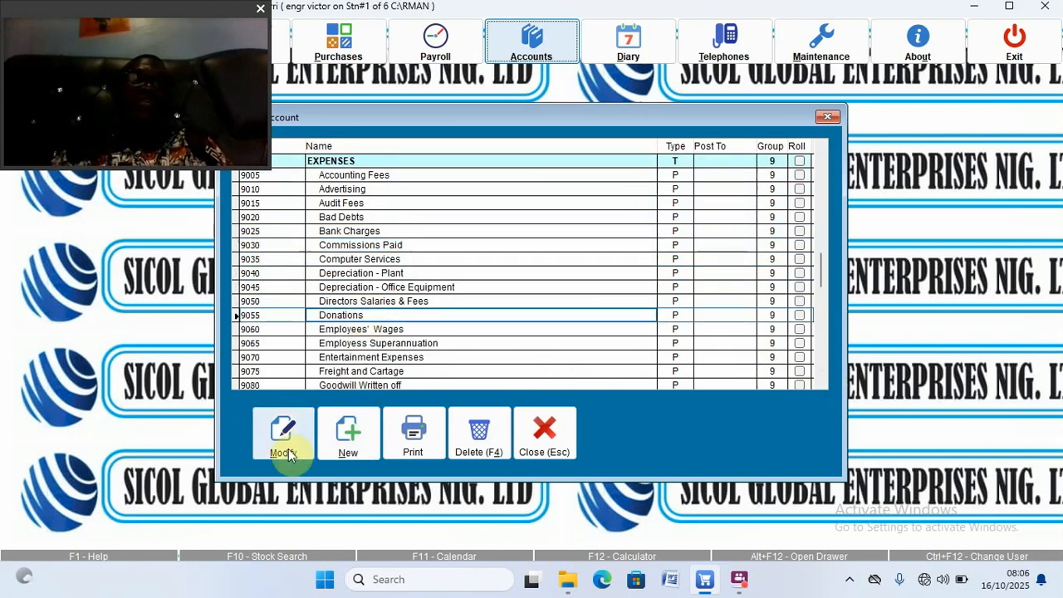
click(283, 434)
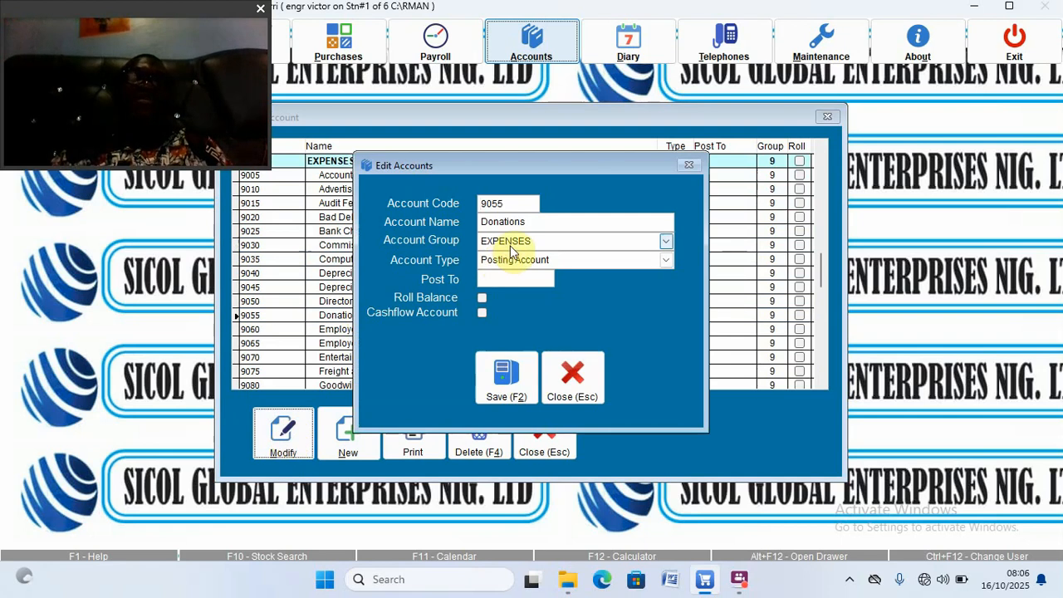
Step: Rename account 9055 to 'Damage Items', toggle its cashflow setting and save it
double_click(527, 222)
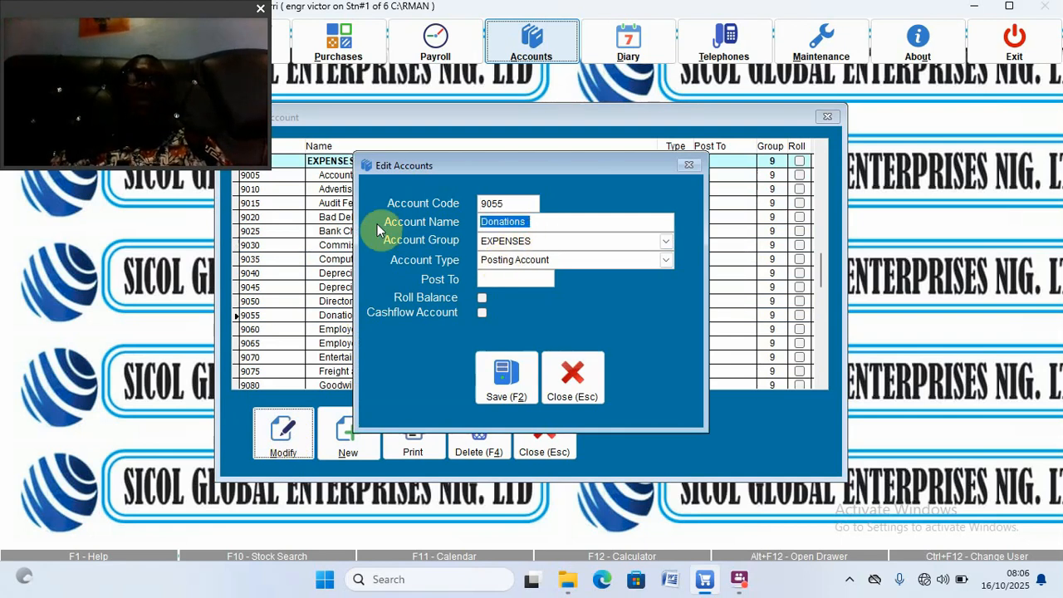
text(damage)
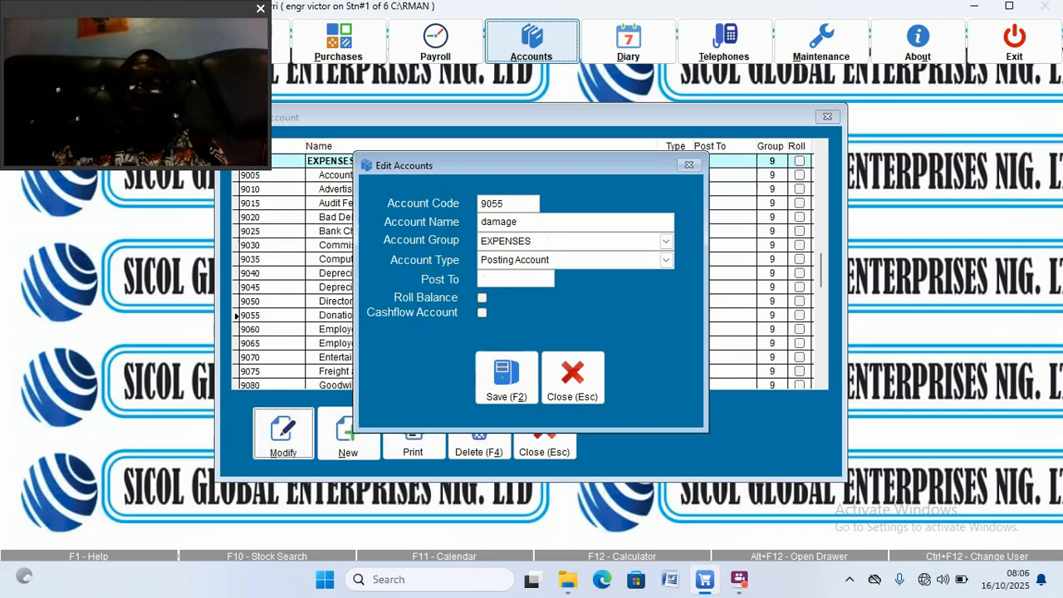
key(Home)
key(Delete)
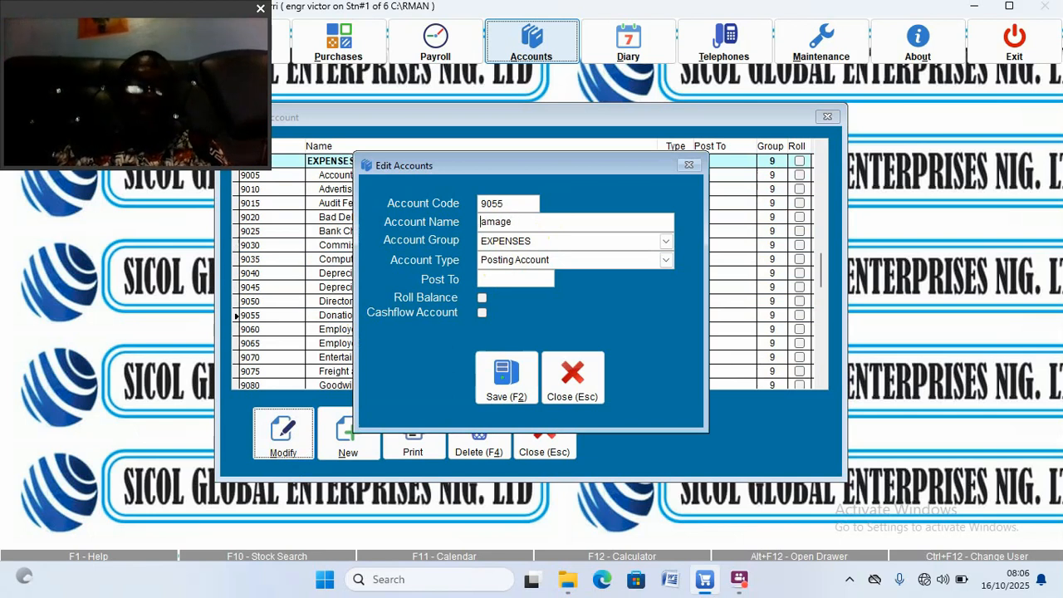
text(D)
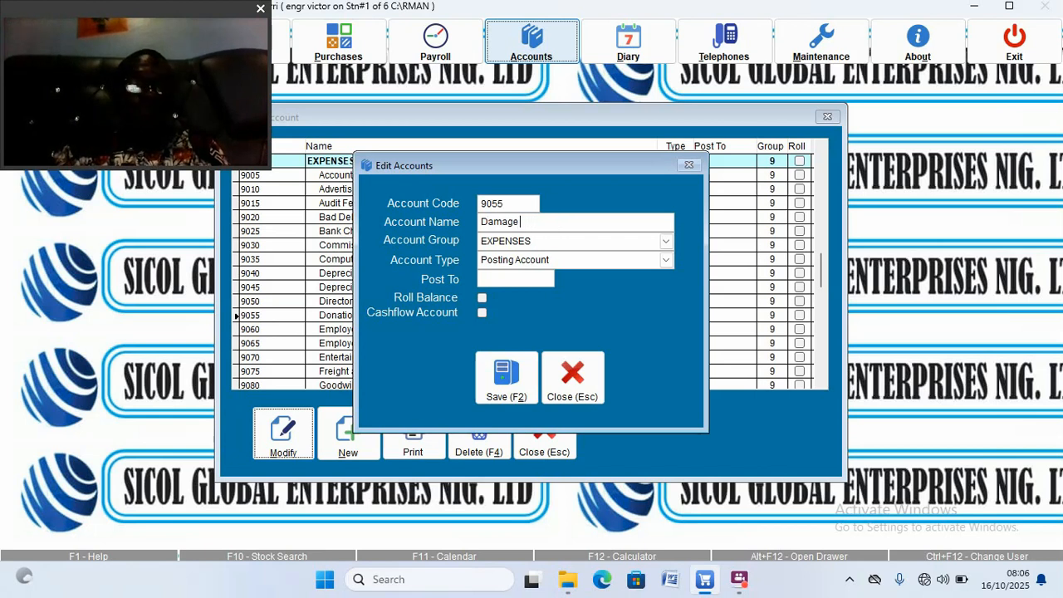
text(()
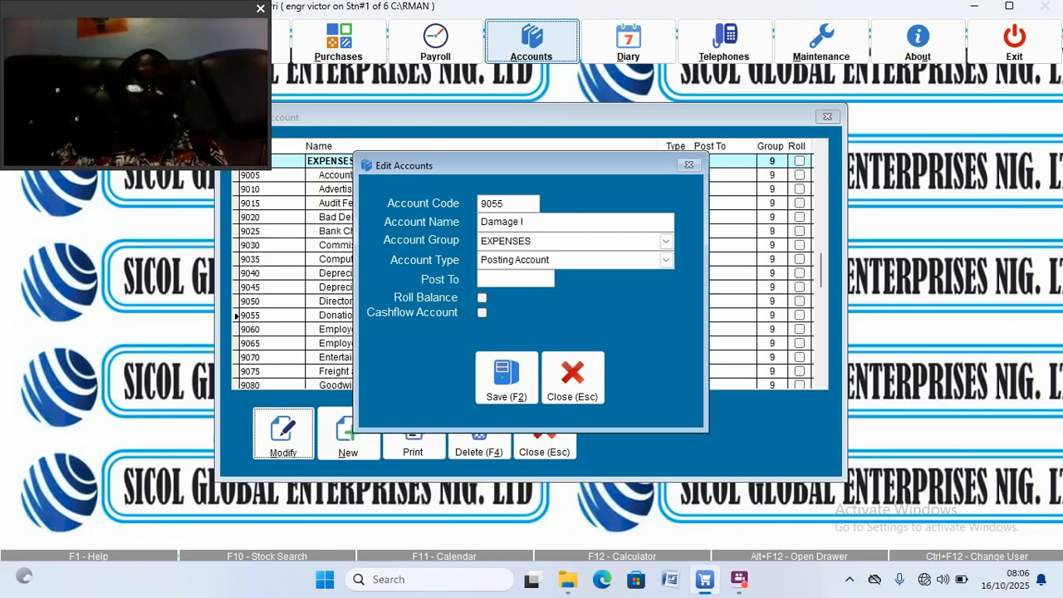
text(tems)
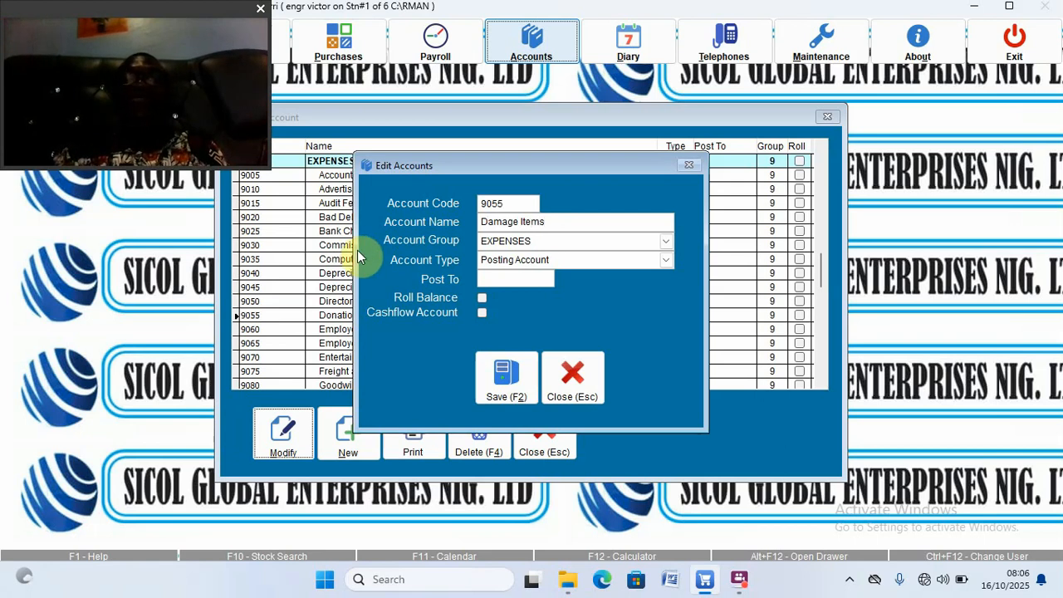
click(481, 313)
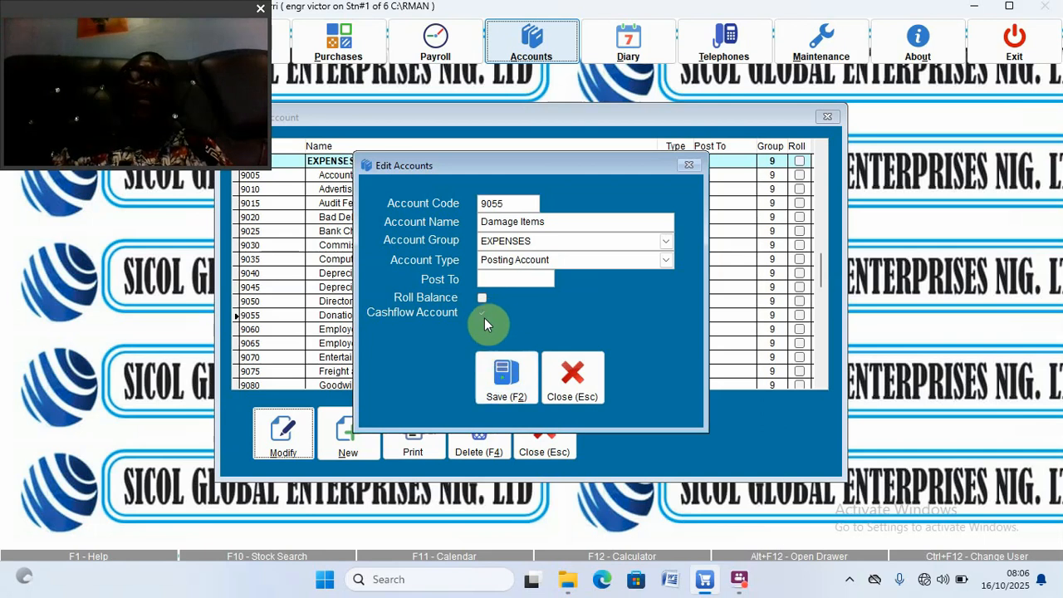
click(507, 374)
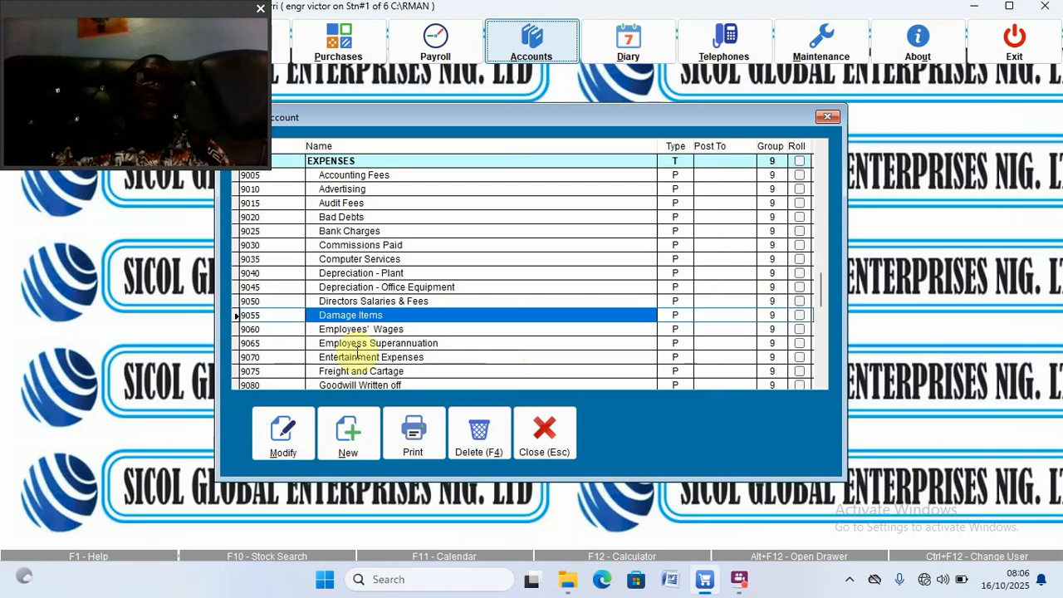
Step: Review the Entertainment Expenses and Employees' Wages accounts, then close the Chart of Accounts
click(359, 356)
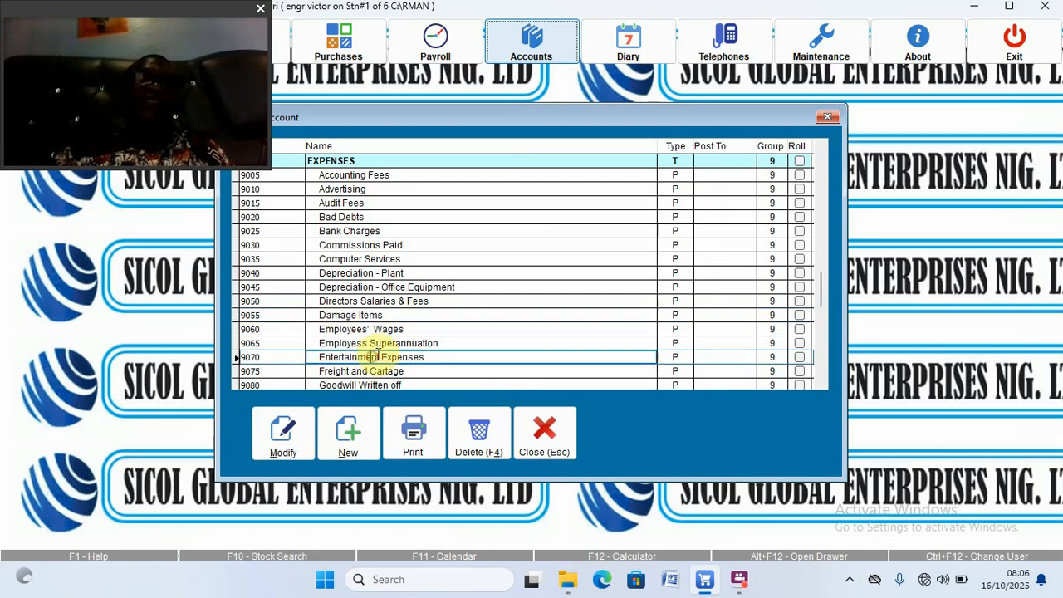
click(489, 324)
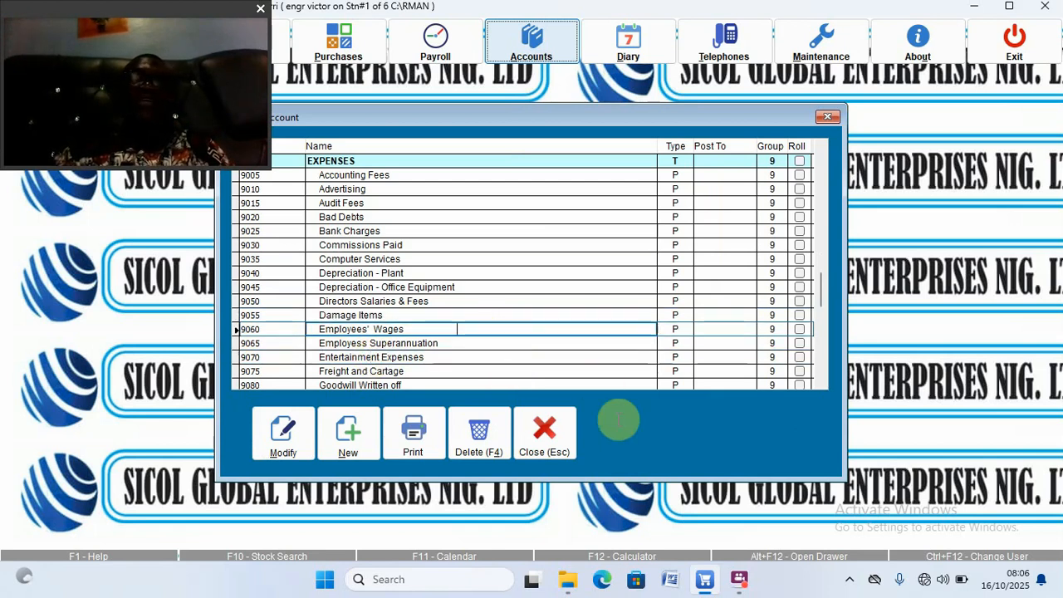
click(541, 444)
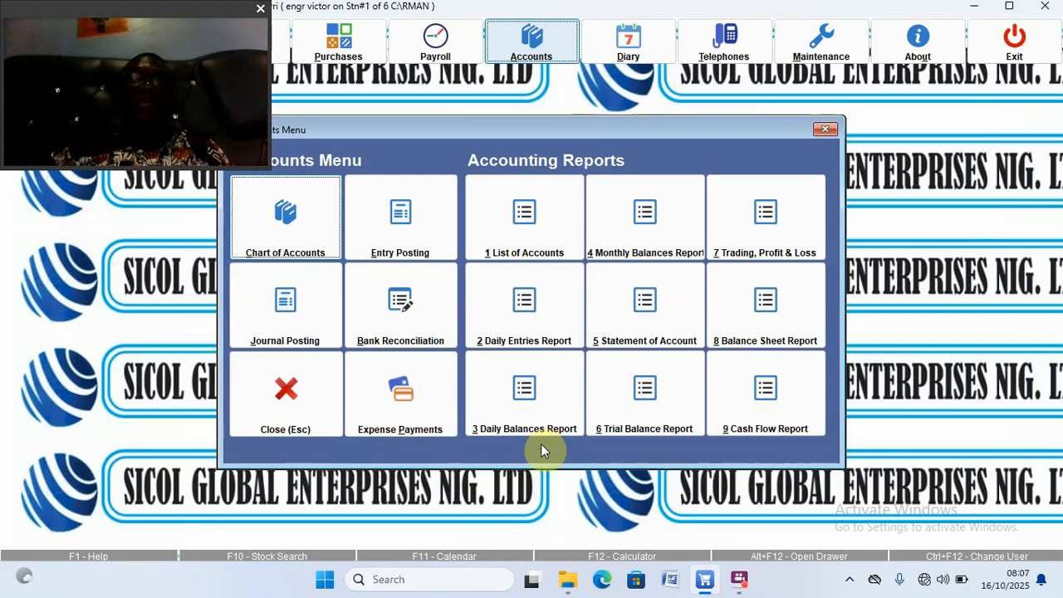
Step: Start a new blank purchase entry form from the Purchases menu and reposition it
click(344, 46)
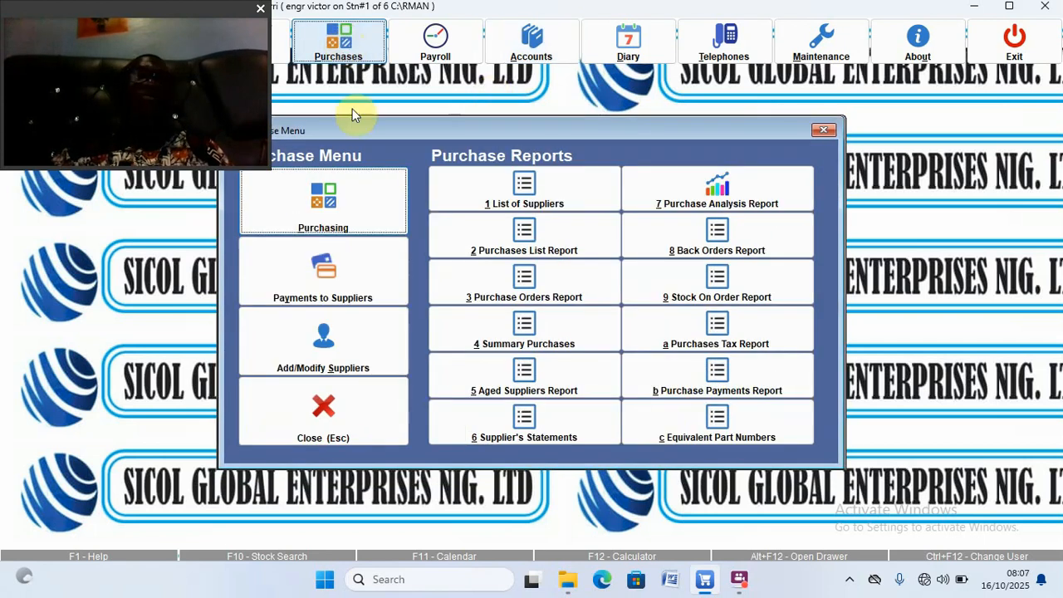
click(321, 215)
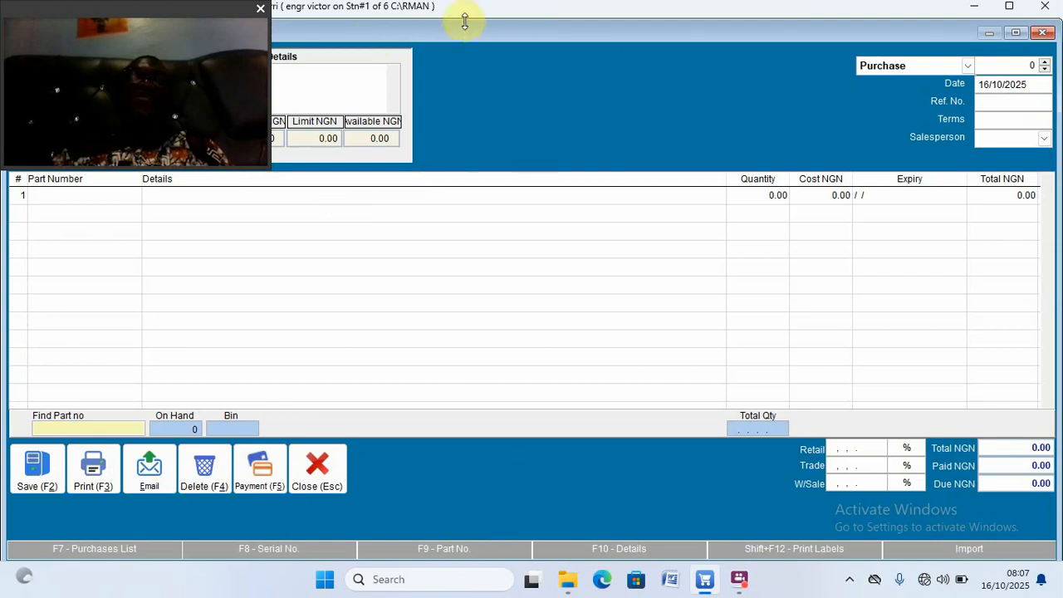
drag(464, 27, 707, 35)
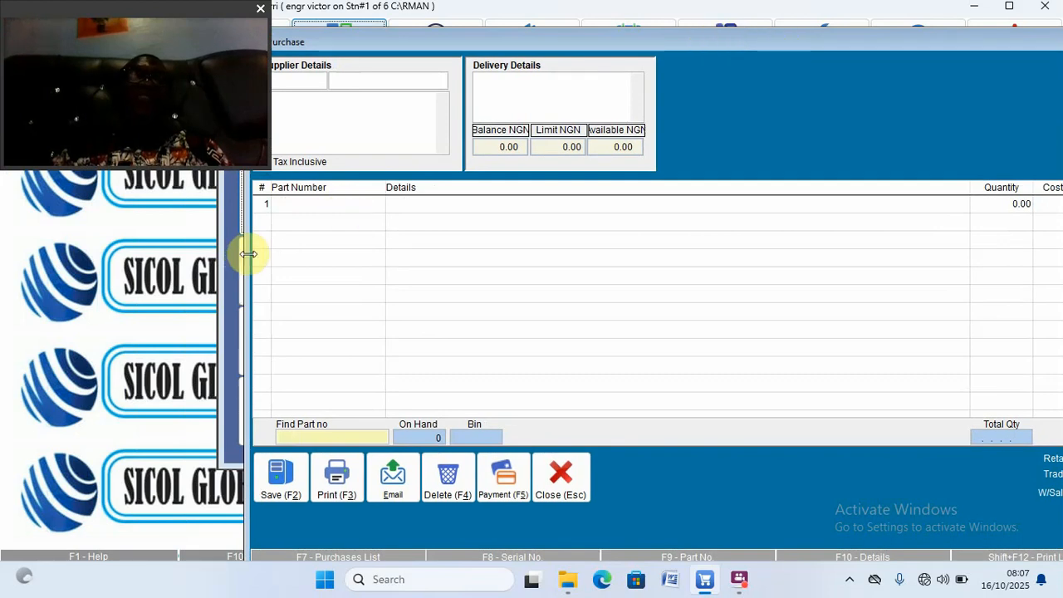
drag(271, 94, 193, 106)
click(516, 41)
drag(516, 42, 428, 51)
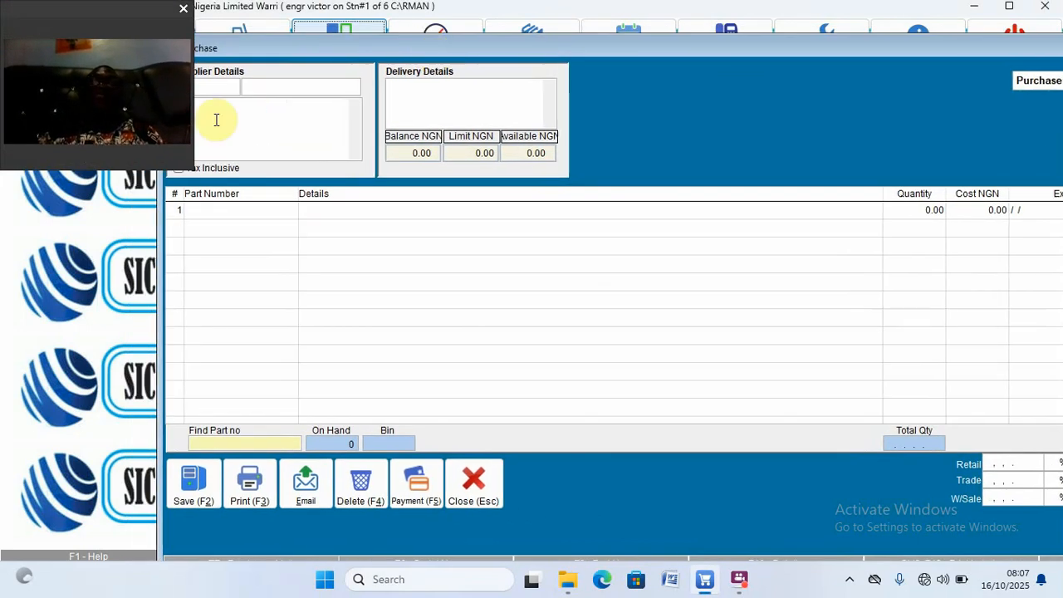
Step: Choose NESTLE as supplier and pick GDM001 Golden Morn for line 1
double_click(218, 90)
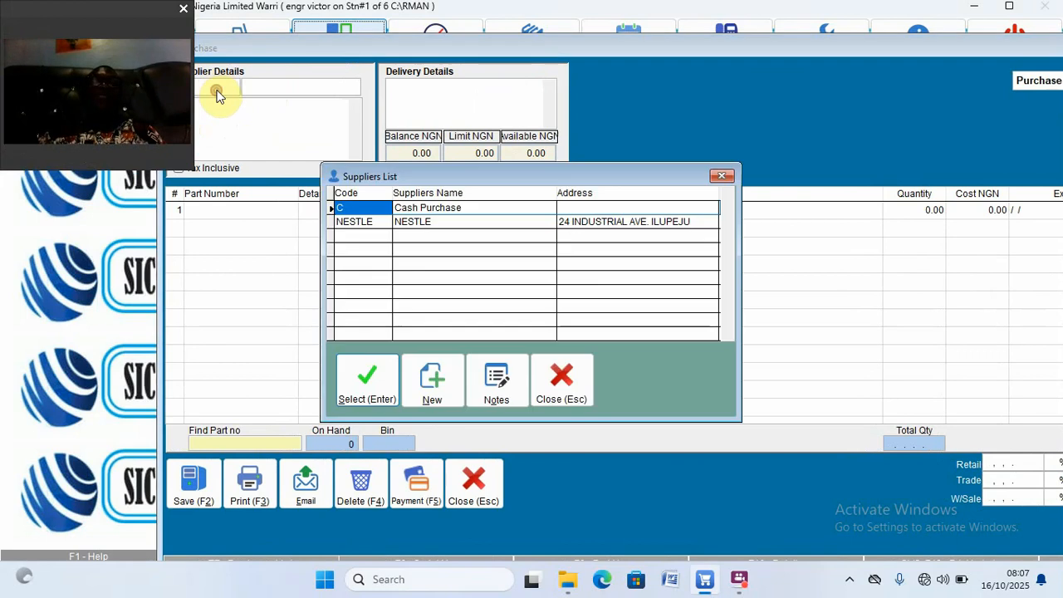
double_click(378, 221)
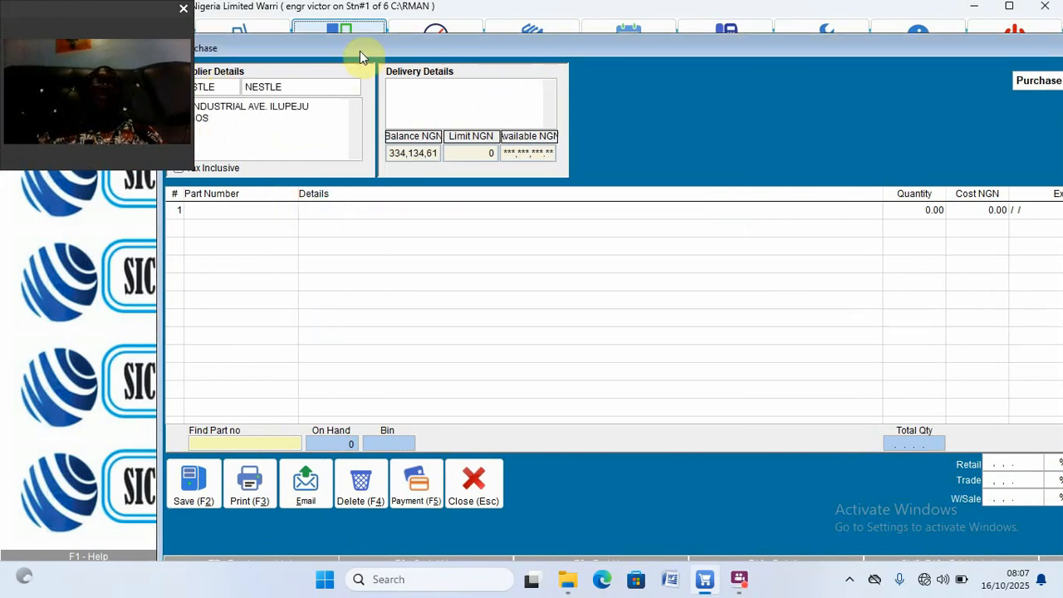
click(239, 211)
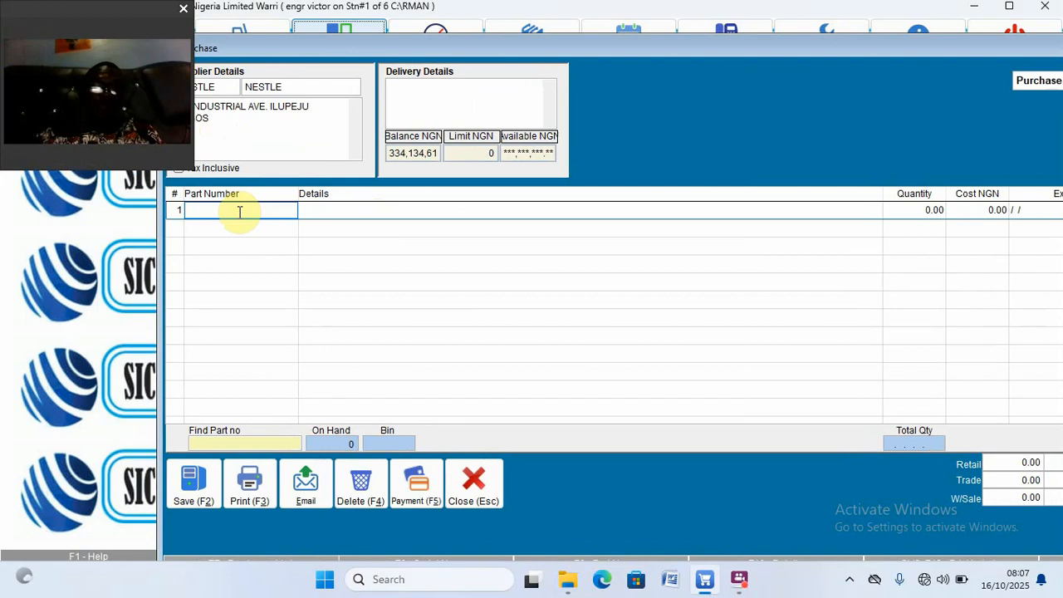
text(g)
key(Return)
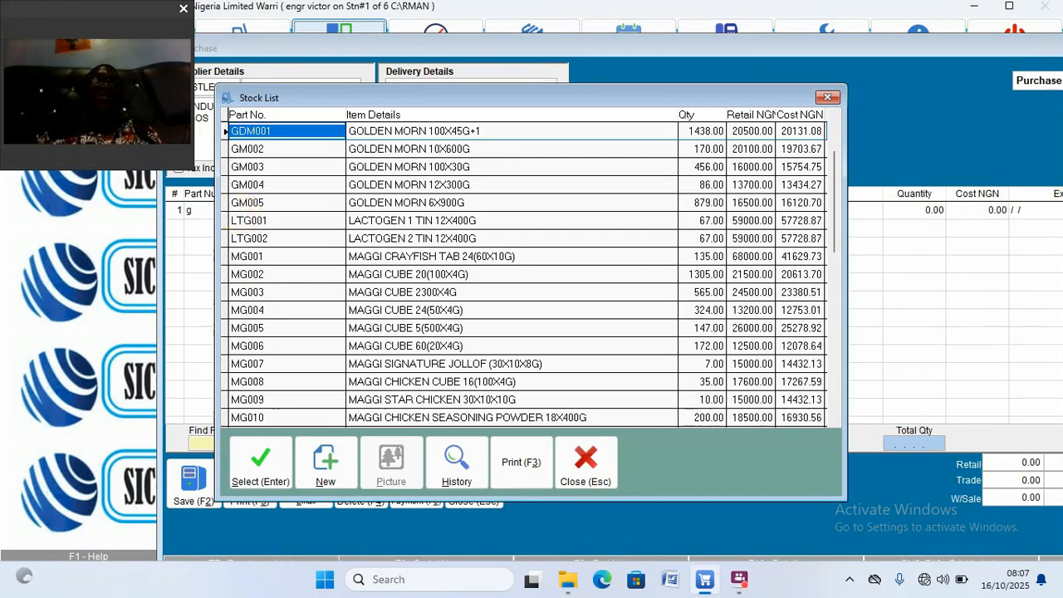
key(Return)
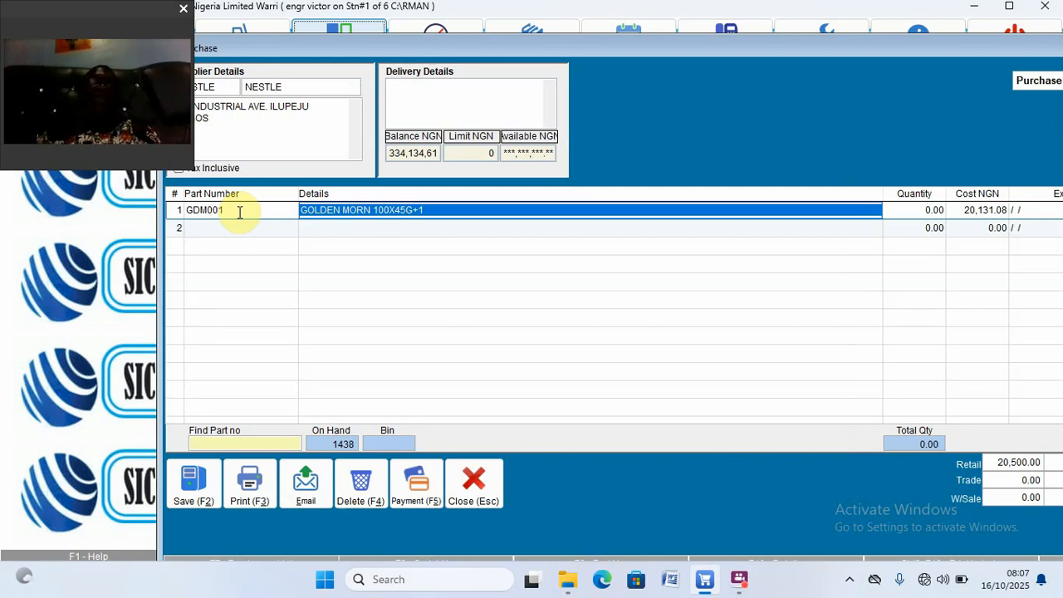
Step: Set the Golden Morn quantity to 25 at 20,131.08, totalling 503,277.11
click(239, 212)
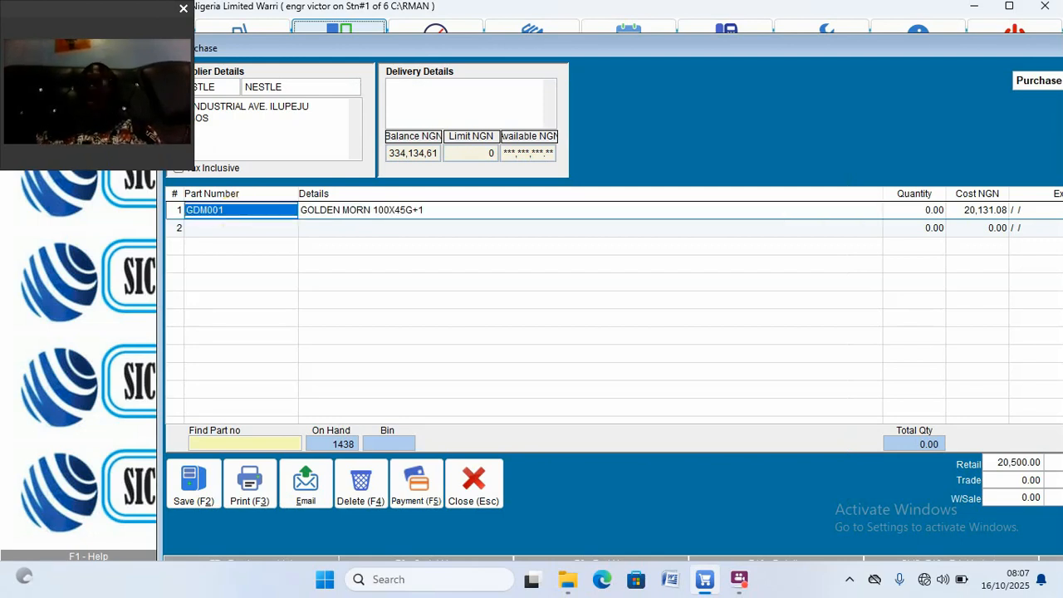
key(Return)
key(Return)
key(Return)
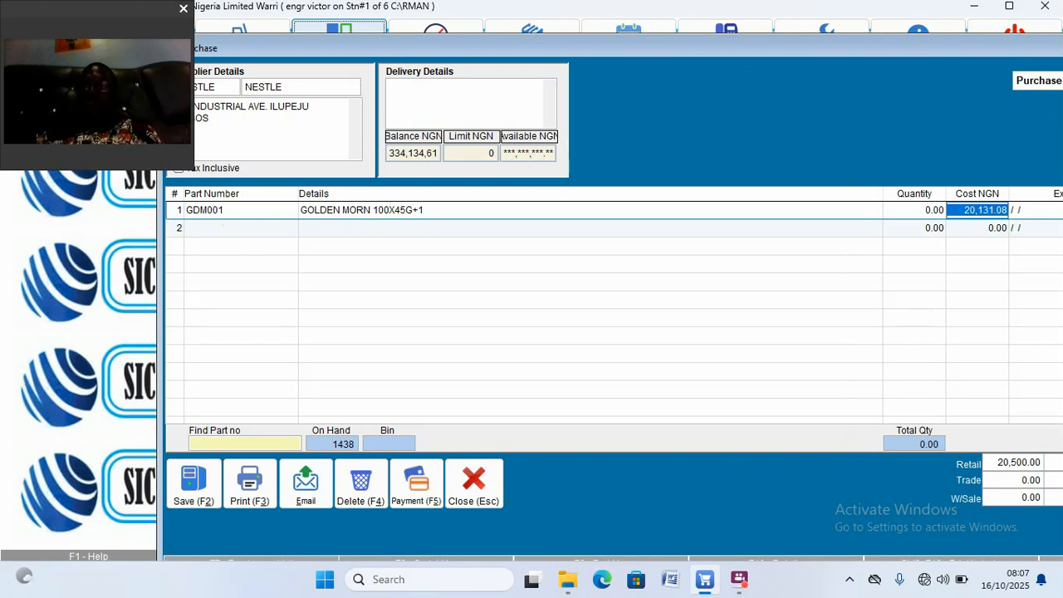
key(Left)
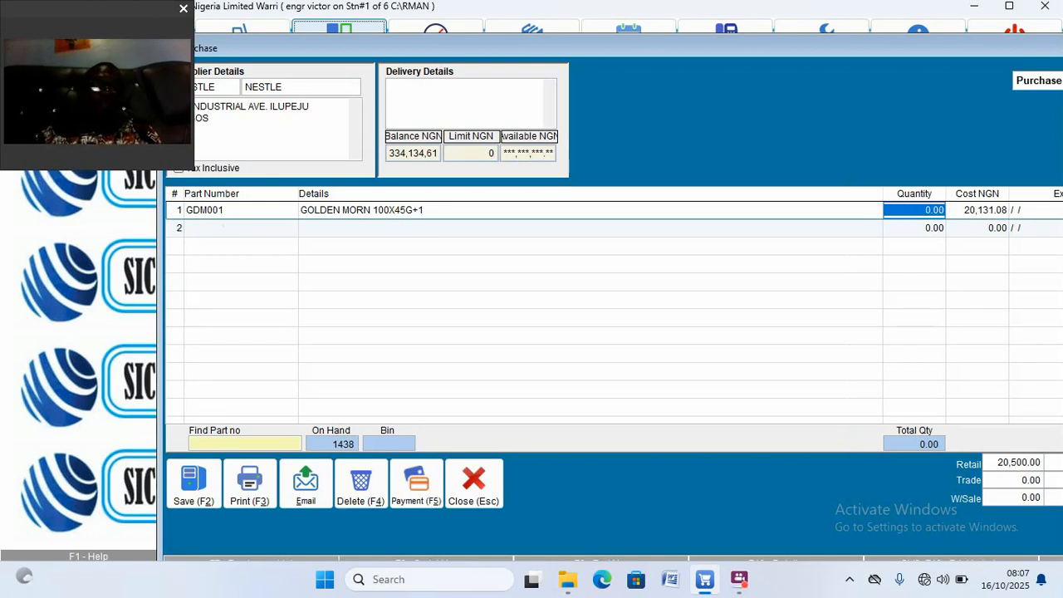
text(25 .)
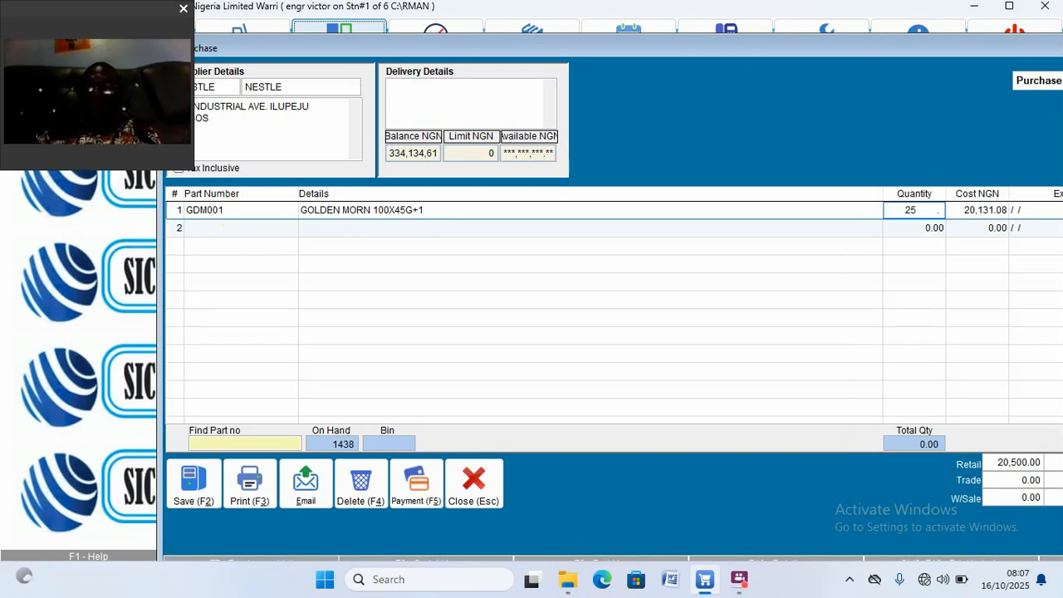
key(Return)
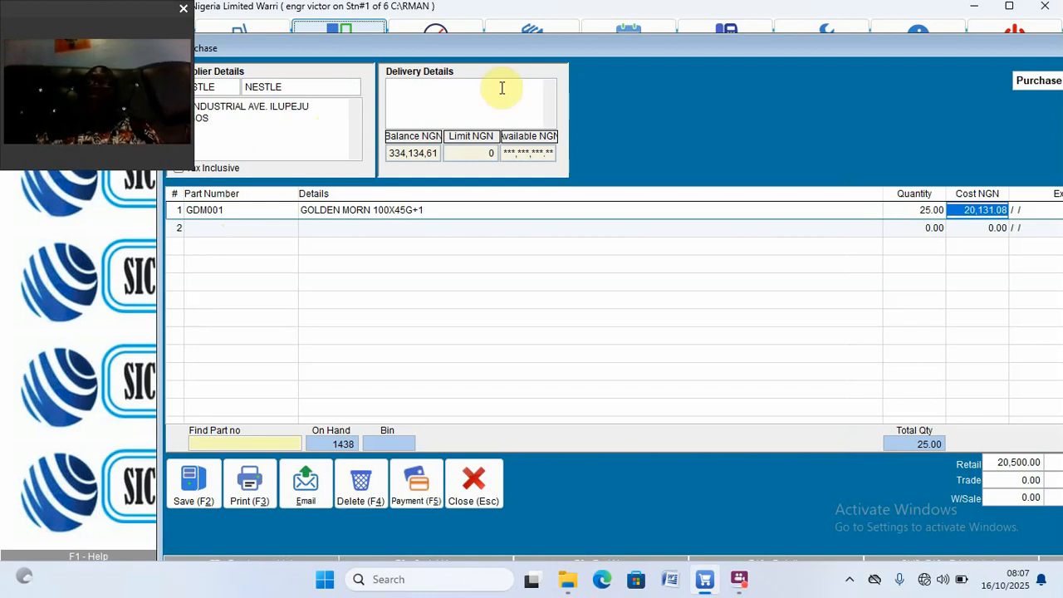
drag(734, 48, 595, 66)
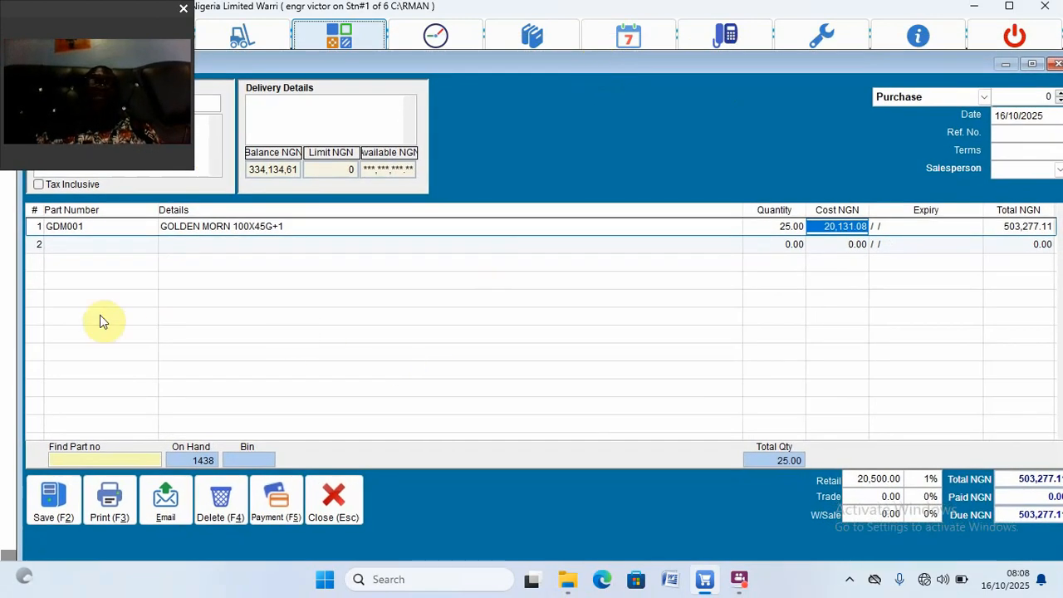
click(99, 225)
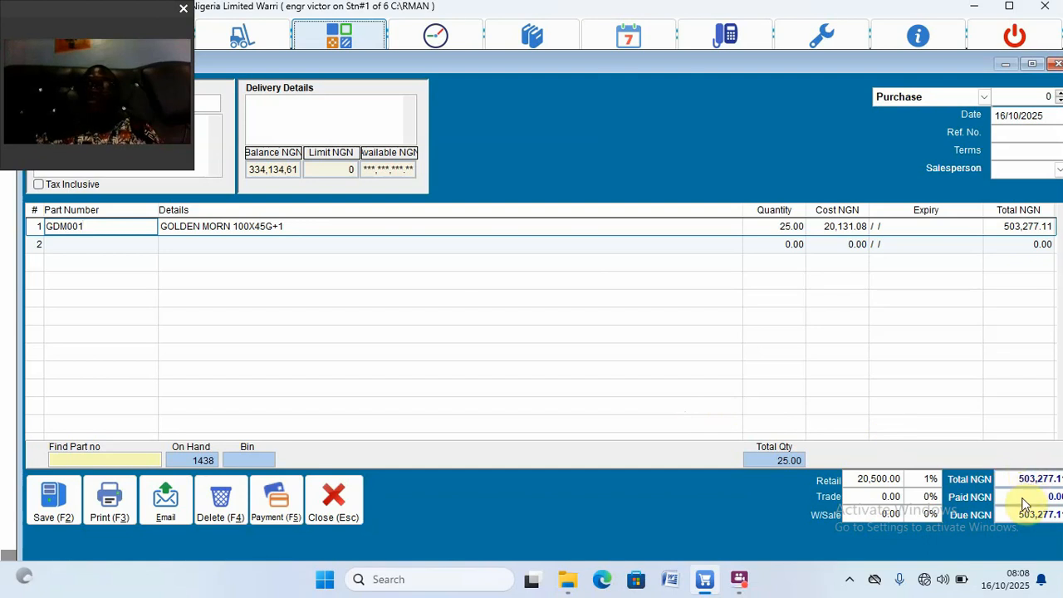
click(491, 423)
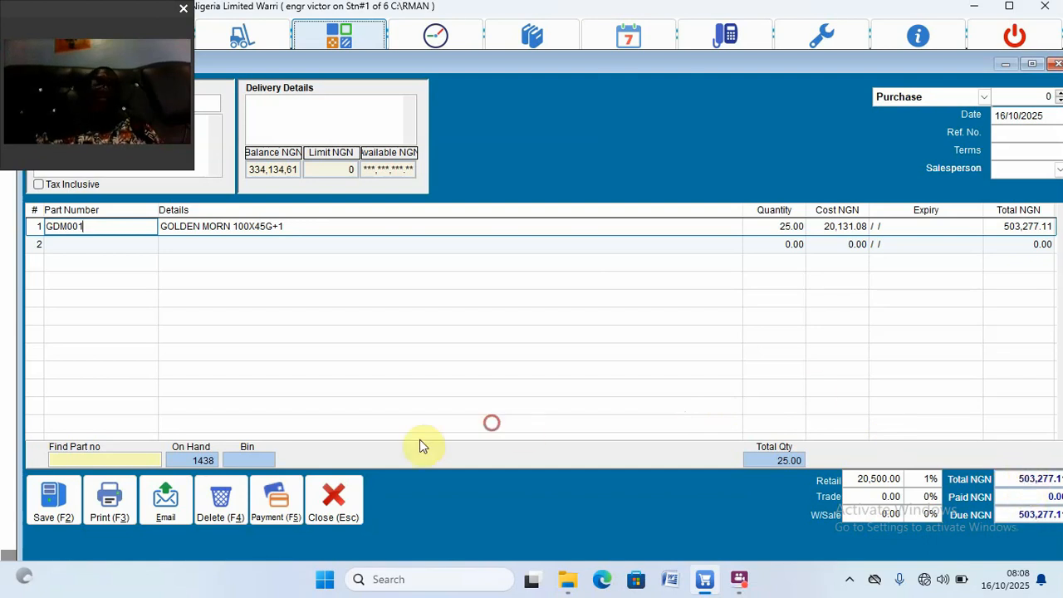
Step: Save the Golden Morn purchase as purchase 6 and review its saved line
click(55, 497)
click(1043, 125)
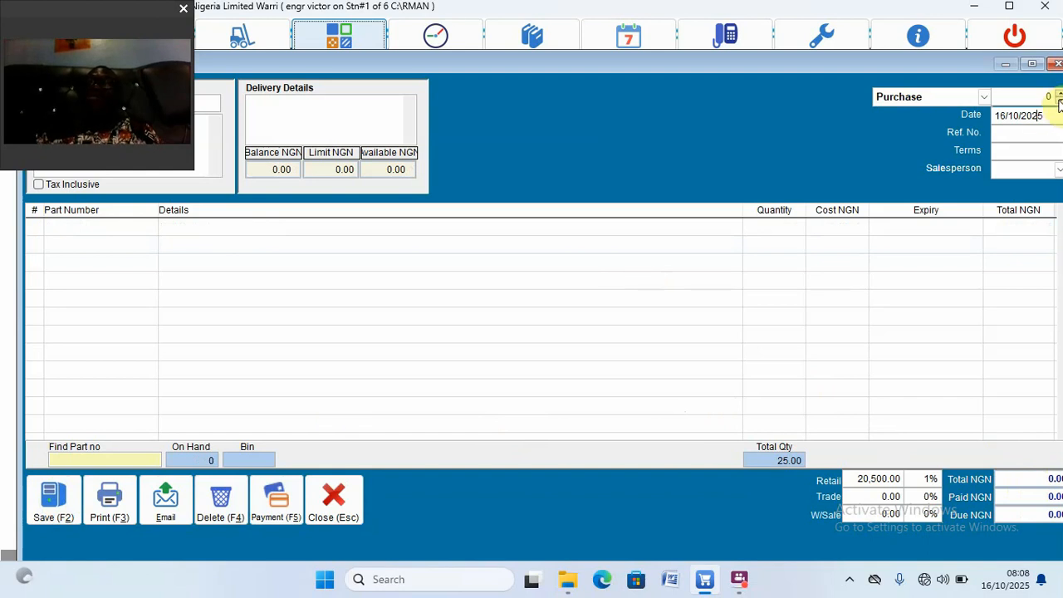
click(1060, 102)
click(1060, 102)
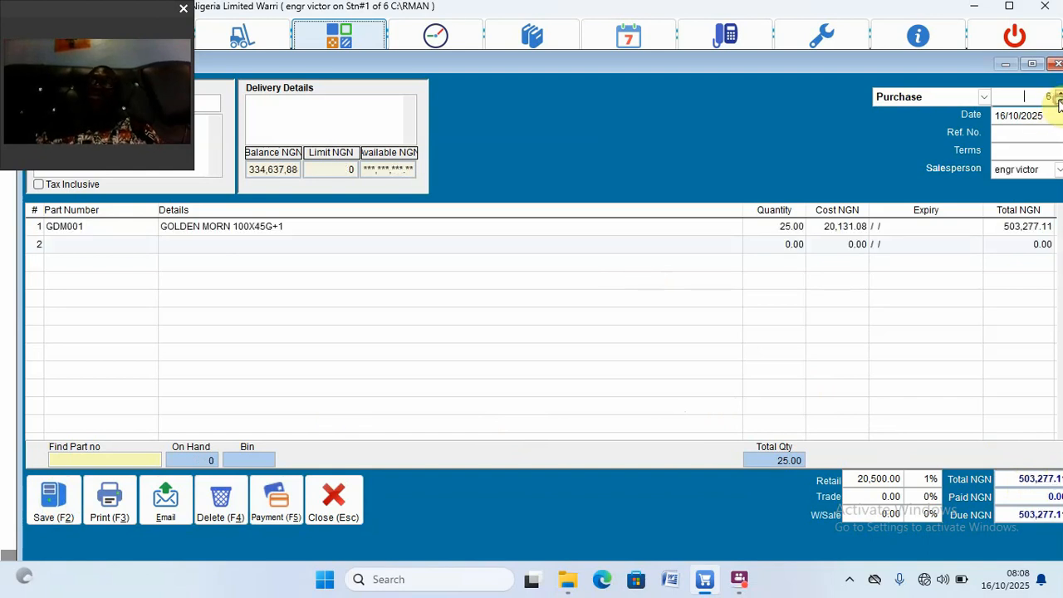
click(261, 227)
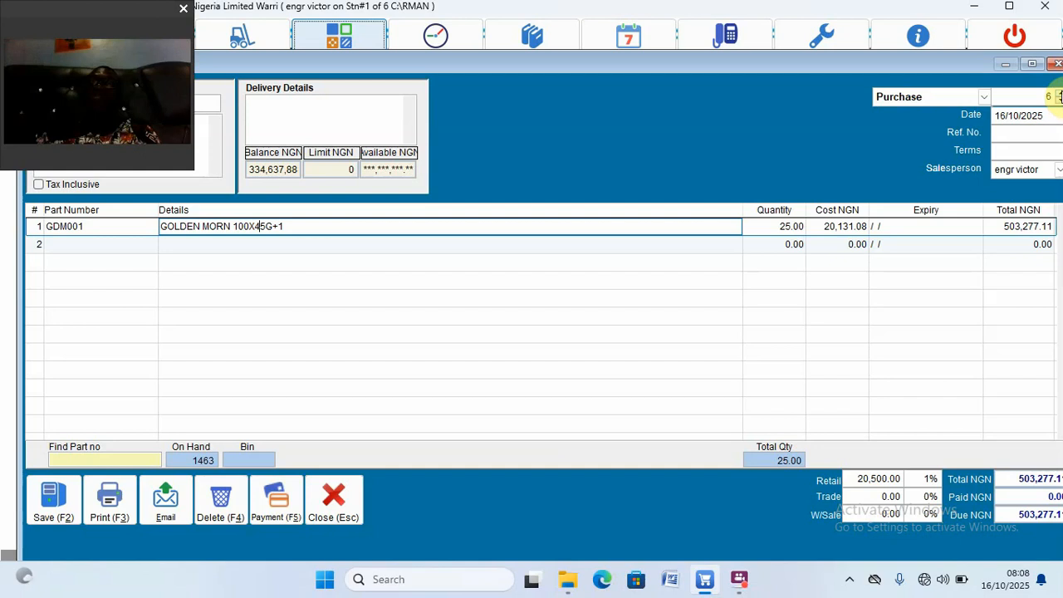
Step: Move forward to the empty purchase 7 and uncover the toolbar
click(1059, 95)
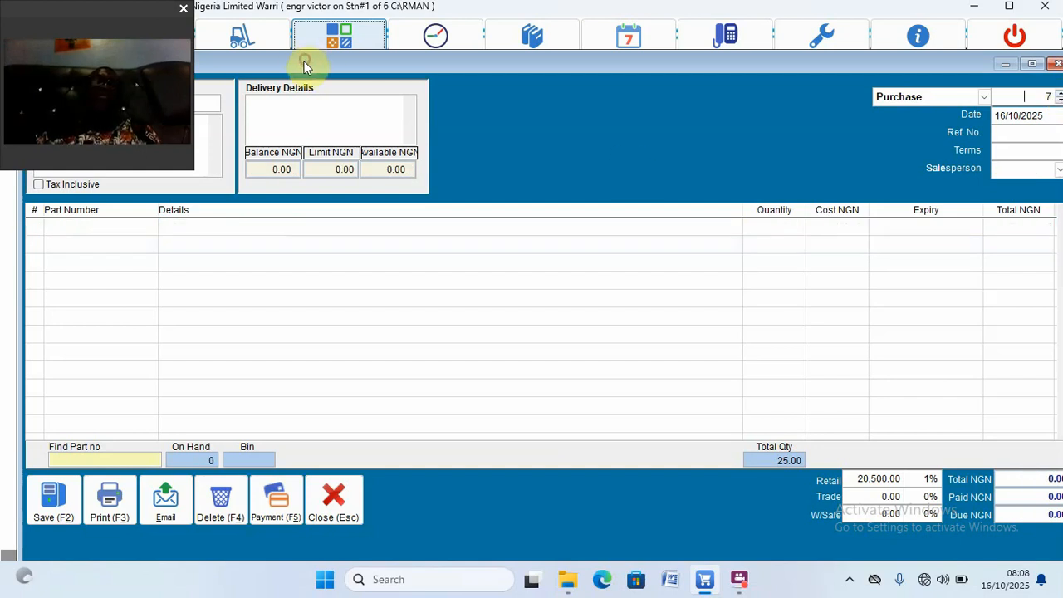
drag(270, 64, 418, 75)
click(220, 115)
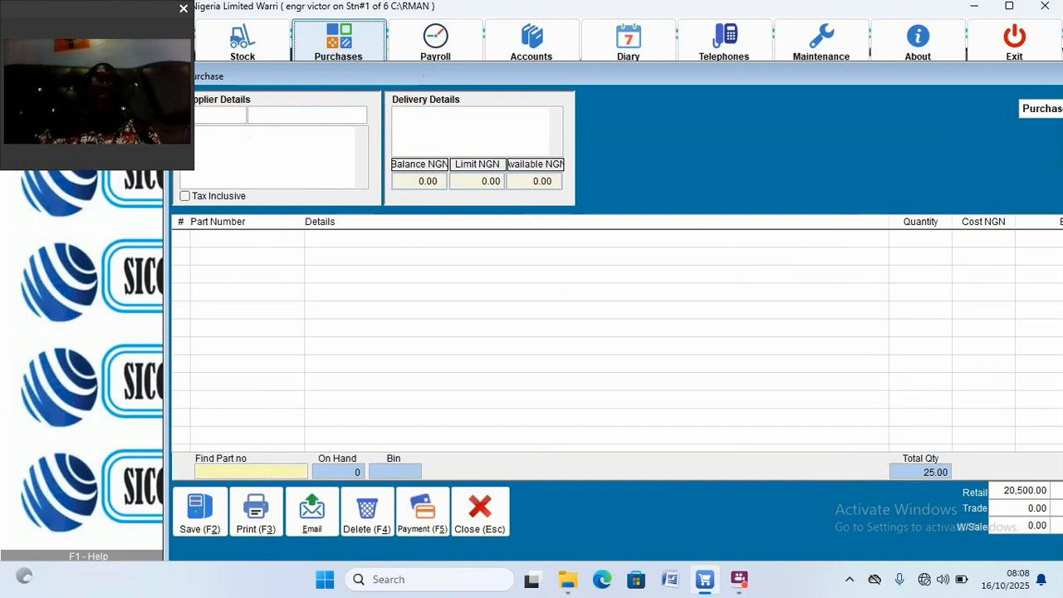
Step: Choose NESTLE from the Suppliers List for purchase 7
click(218, 114)
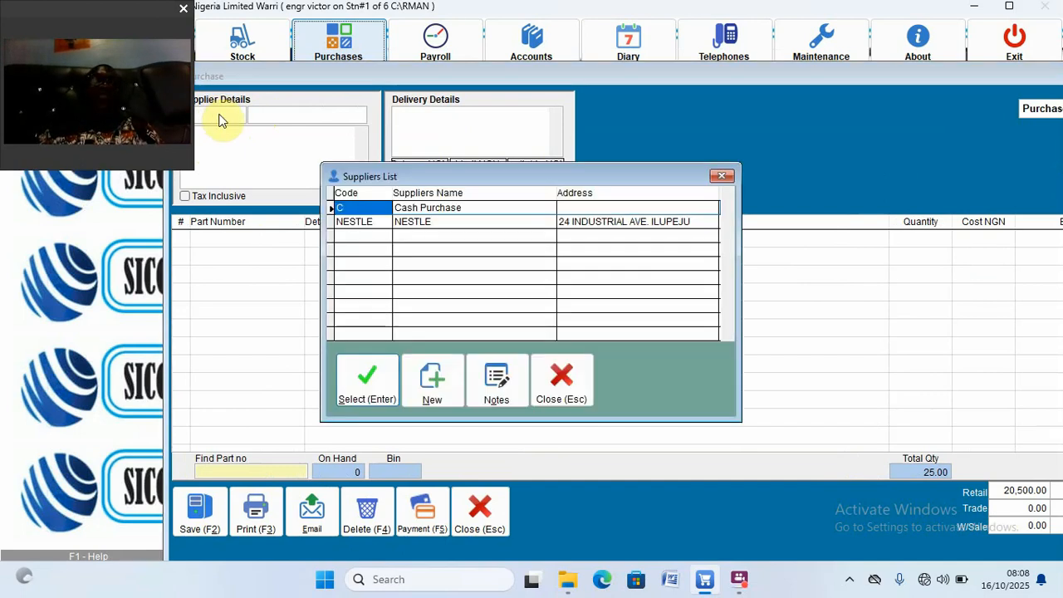
click(373, 224)
double_click(373, 223)
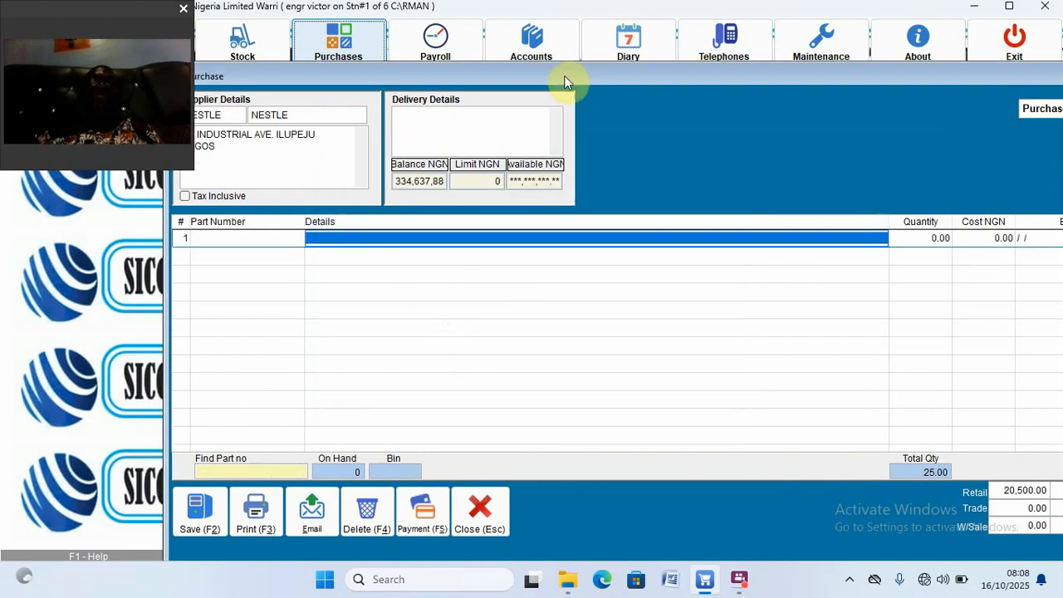
drag(564, 75, 527, 52)
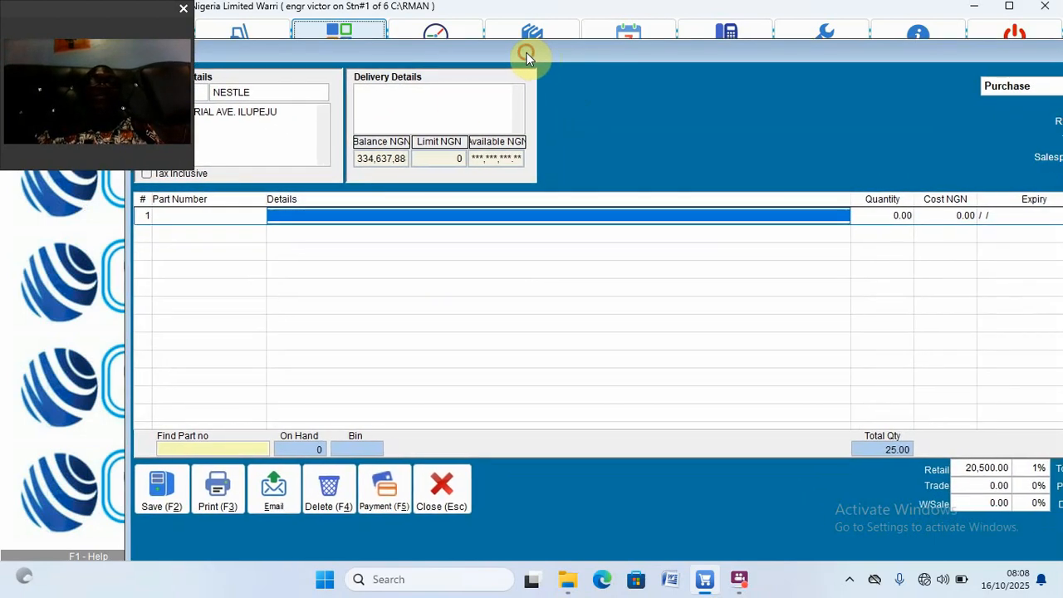
Step: Enter part GDM001 with quantity -5, giving a total of -100,655.42
click(176, 216)
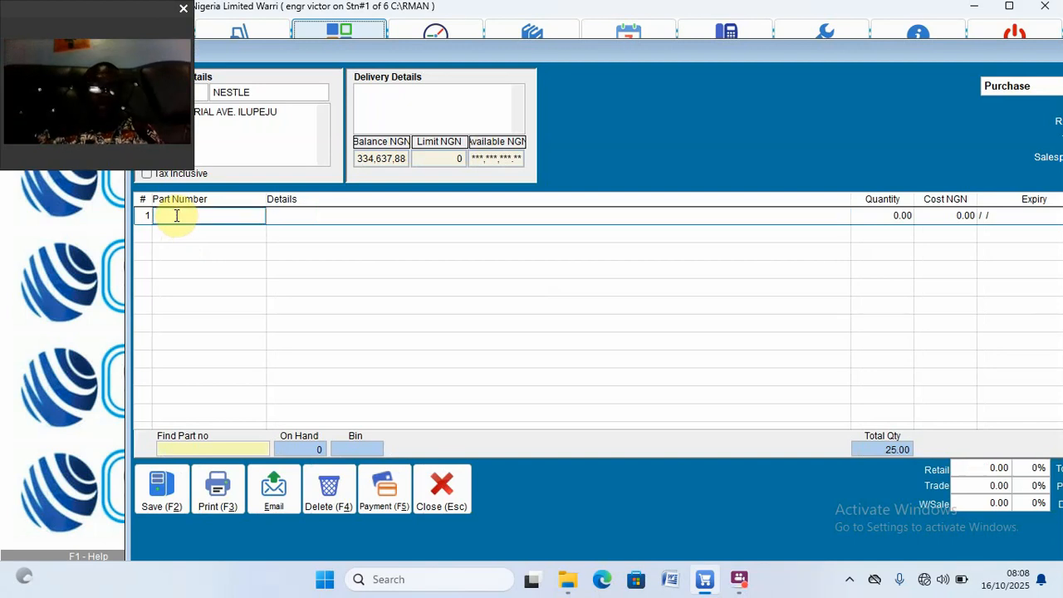
text(GDM001)
key(Return)
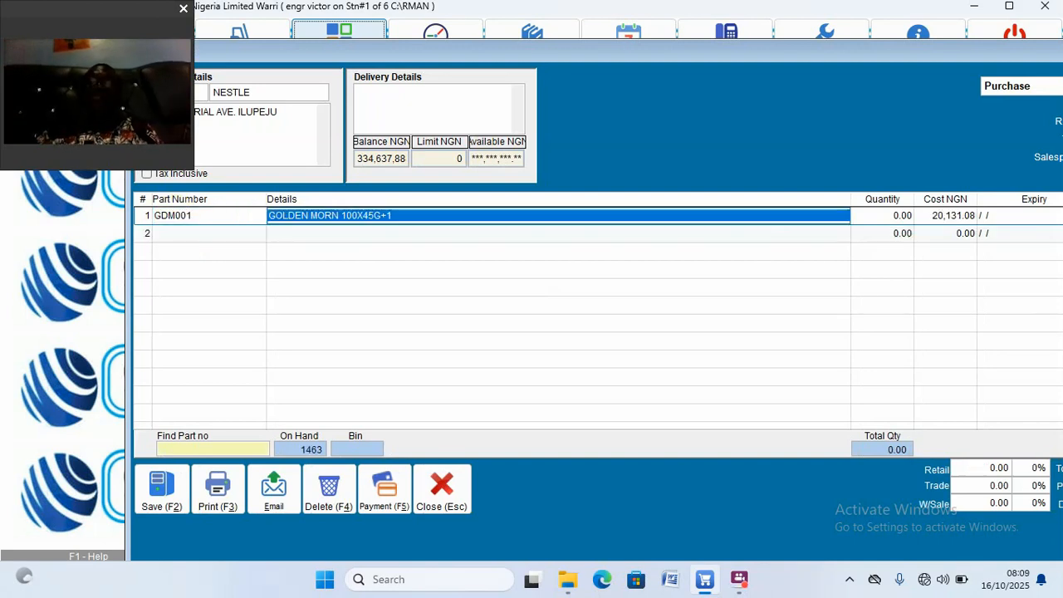
text(-5)
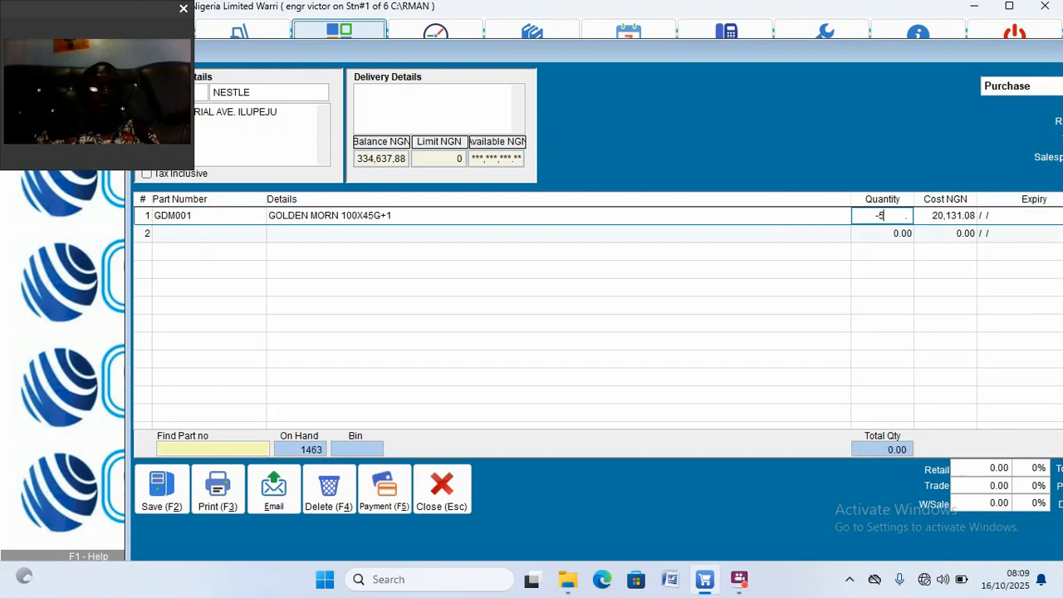
key(Return)
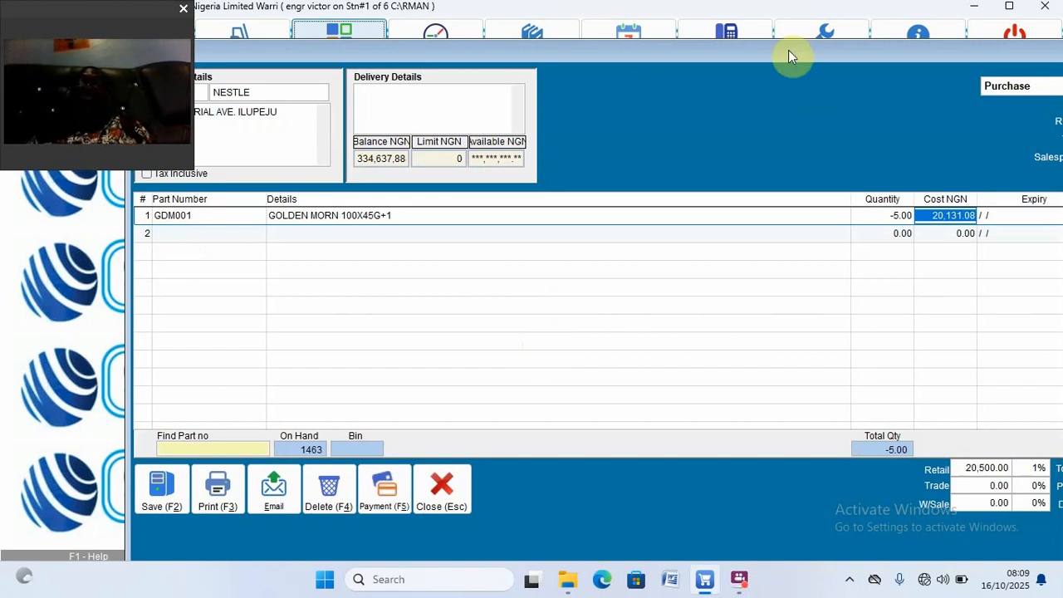
drag(789, 50, 662, 108)
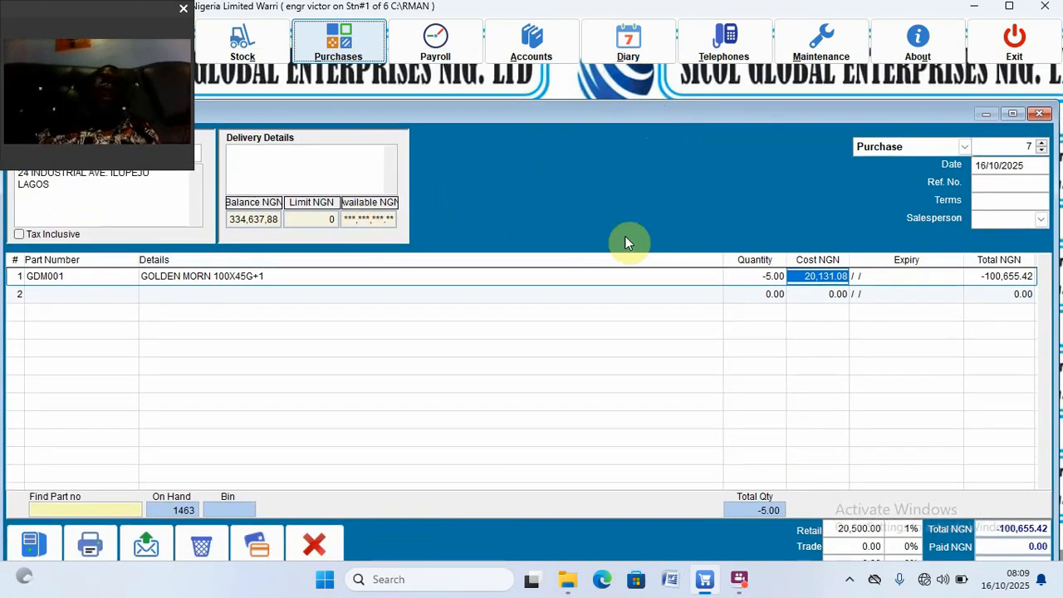
click(776, 275)
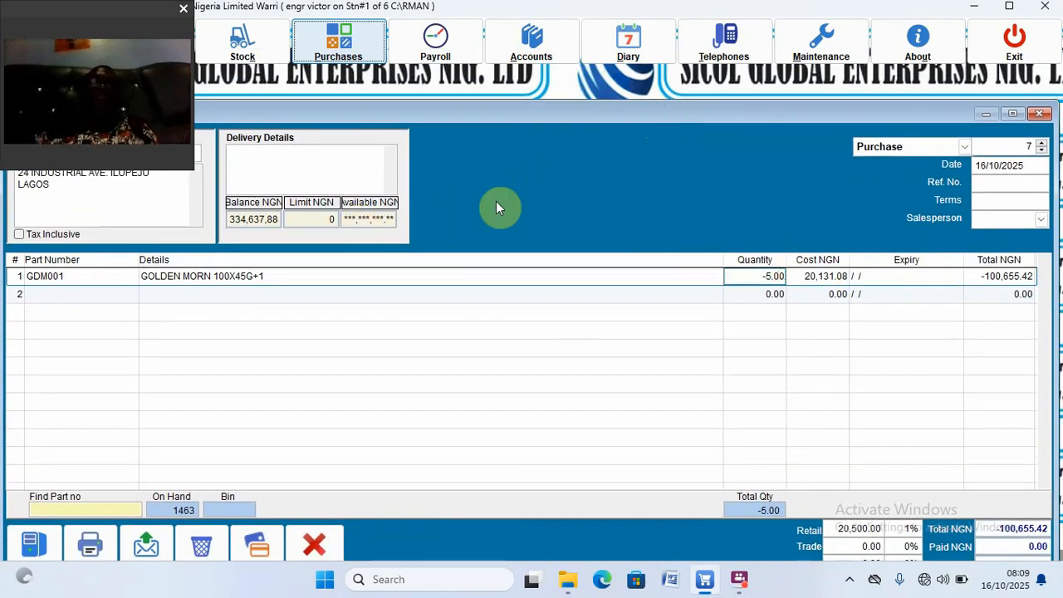
drag(565, 119, 643, 36)
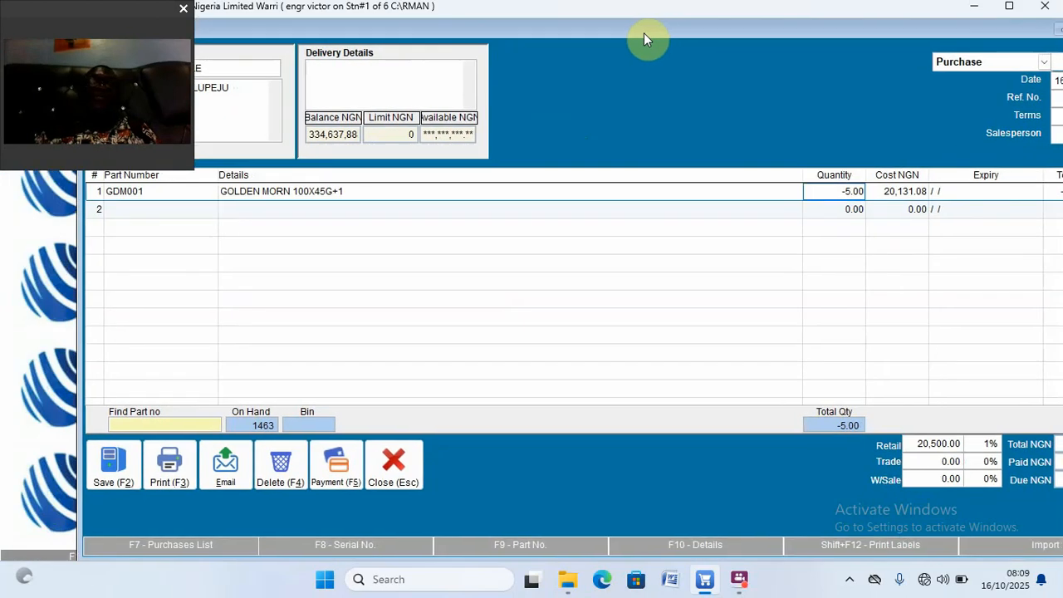
Step: Save the Golden Morn return as purchase 7, then step back to purchase 6
click(119, 468)
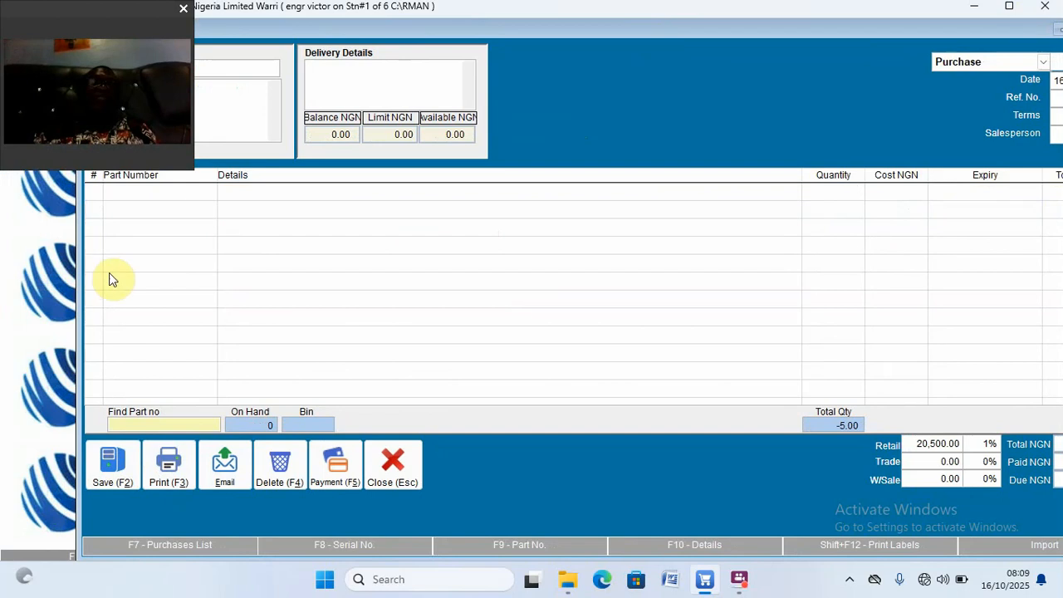
drag(78, 270, 241, 266)
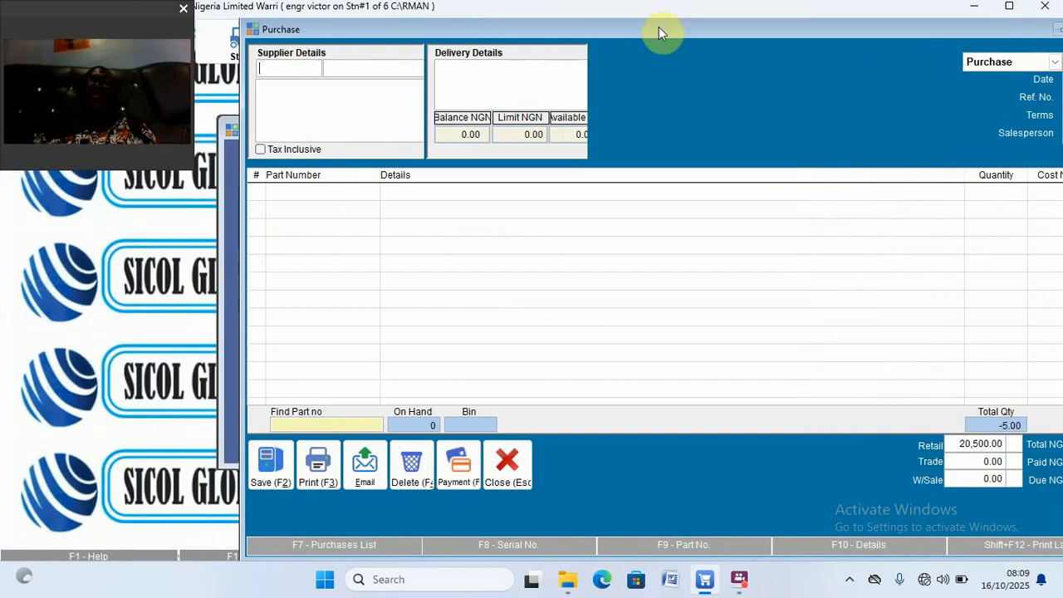
drag(627, 33, 552, 40)
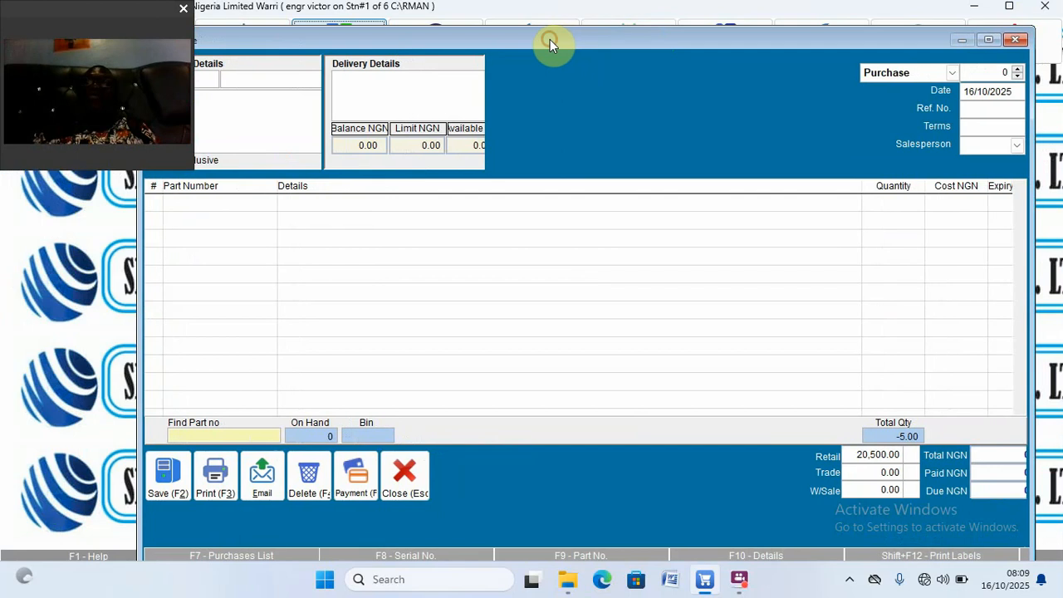
click(1019, 74)
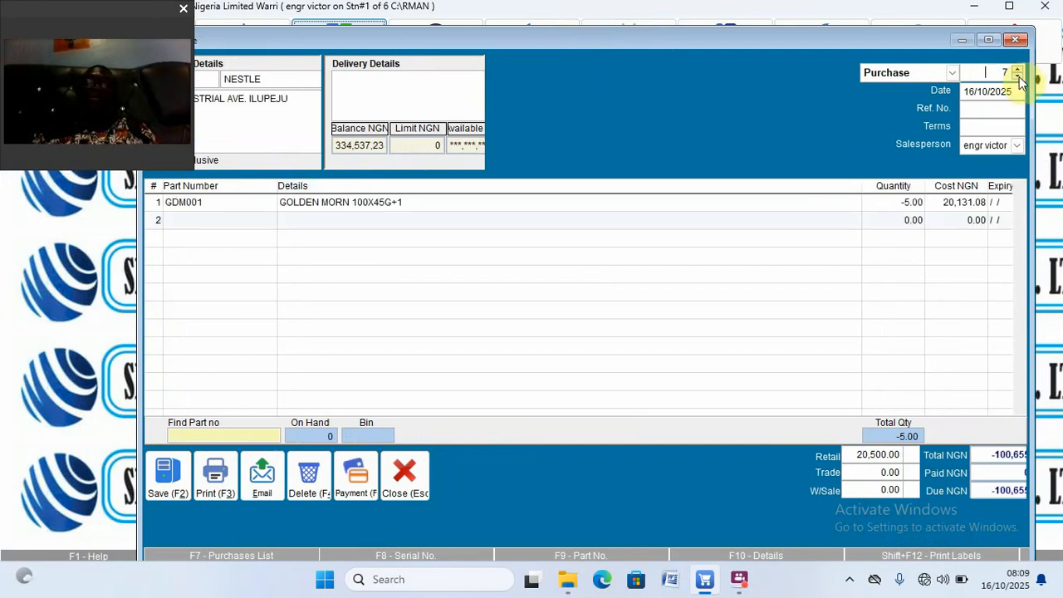
click(1019, 77)
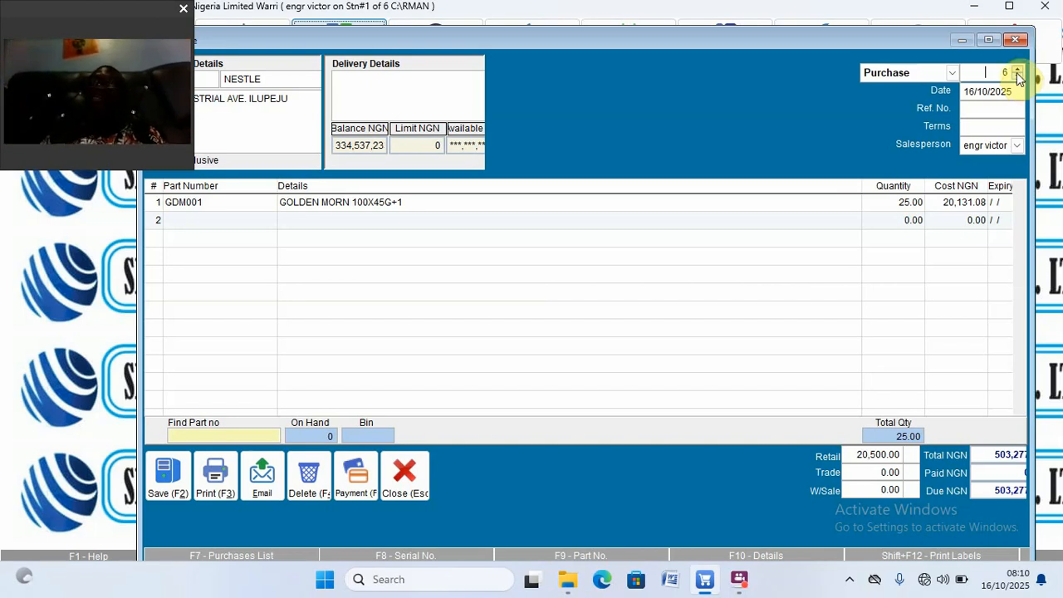
Step: Compare purchase 7's -5 return with purchase 6's 25 units, then close the form
click(1018, 72)
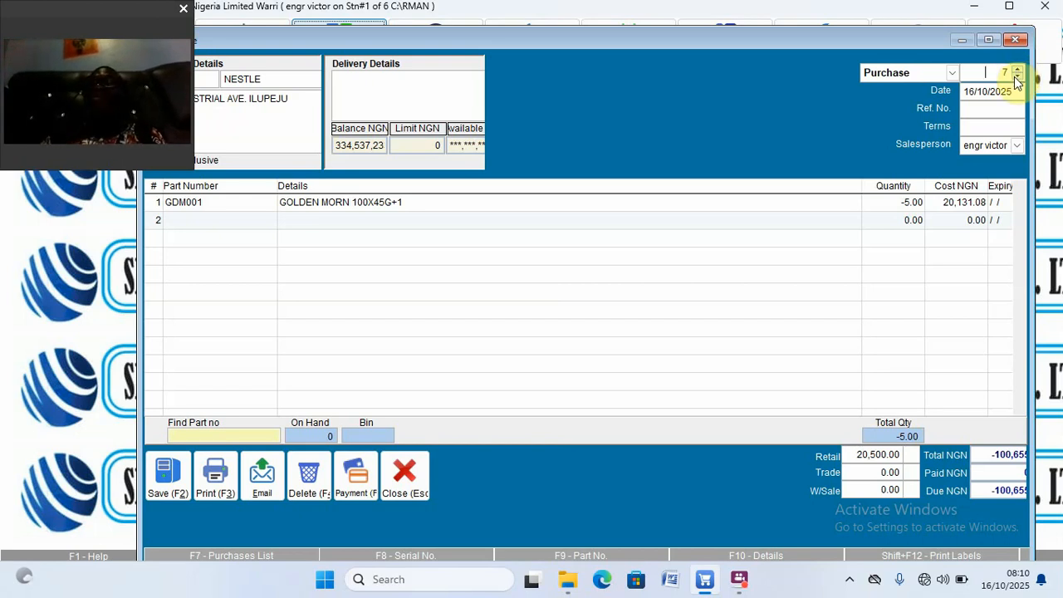
click(1018, 79)
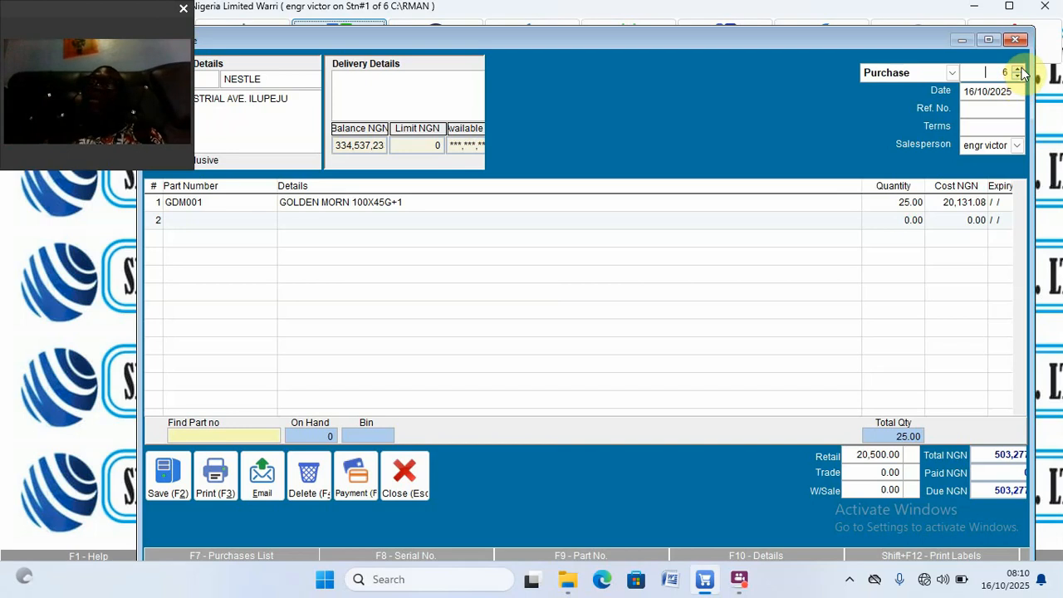
click(1019, 72)
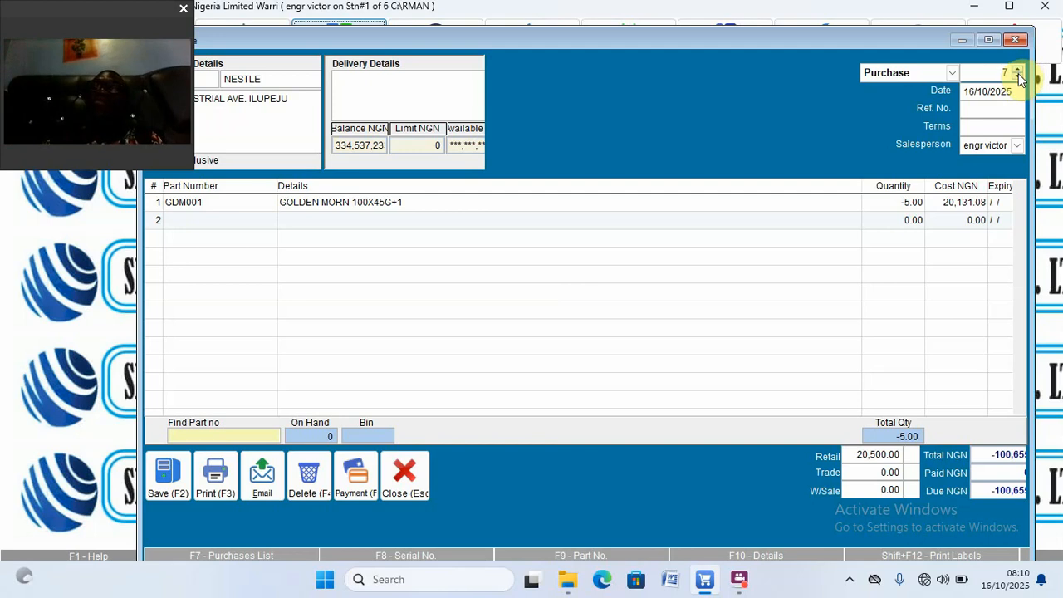
click(1020, 78)
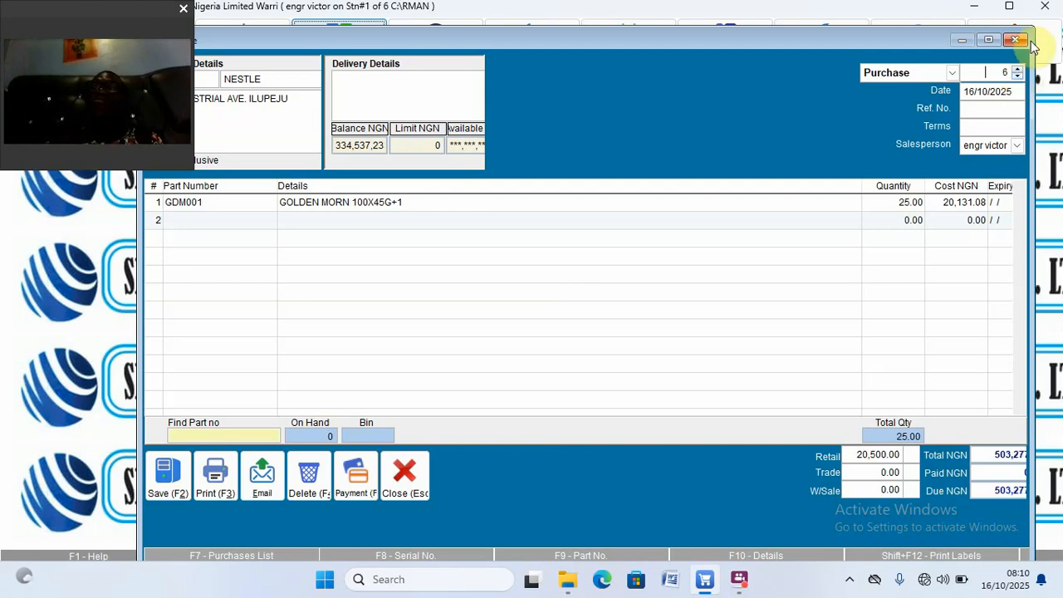
click(1016, 39)
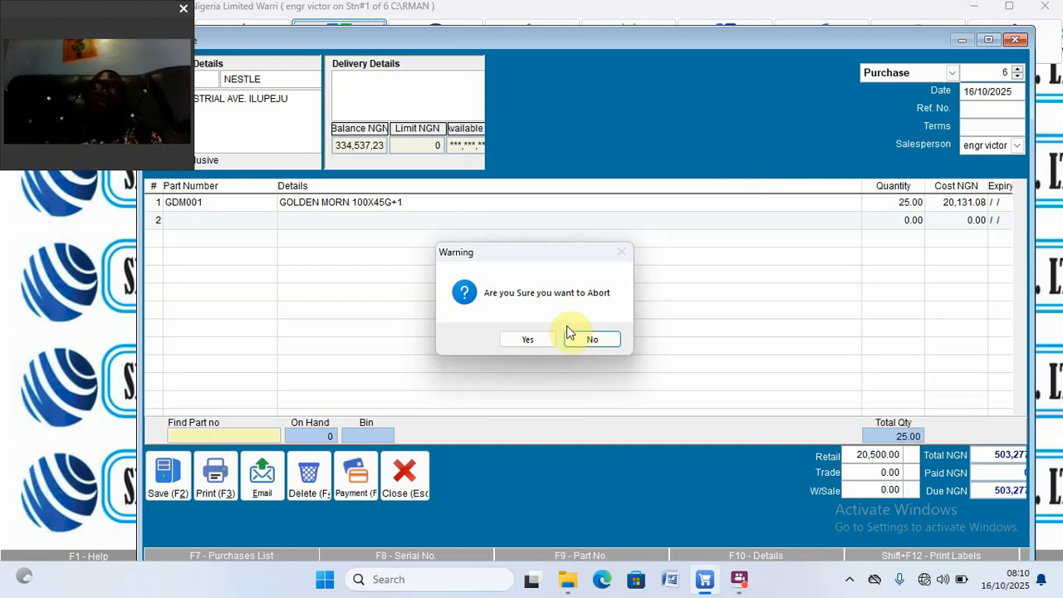
Step: Abort the purchase form and open NESTLE's supplier transaction history
click(546, 339)
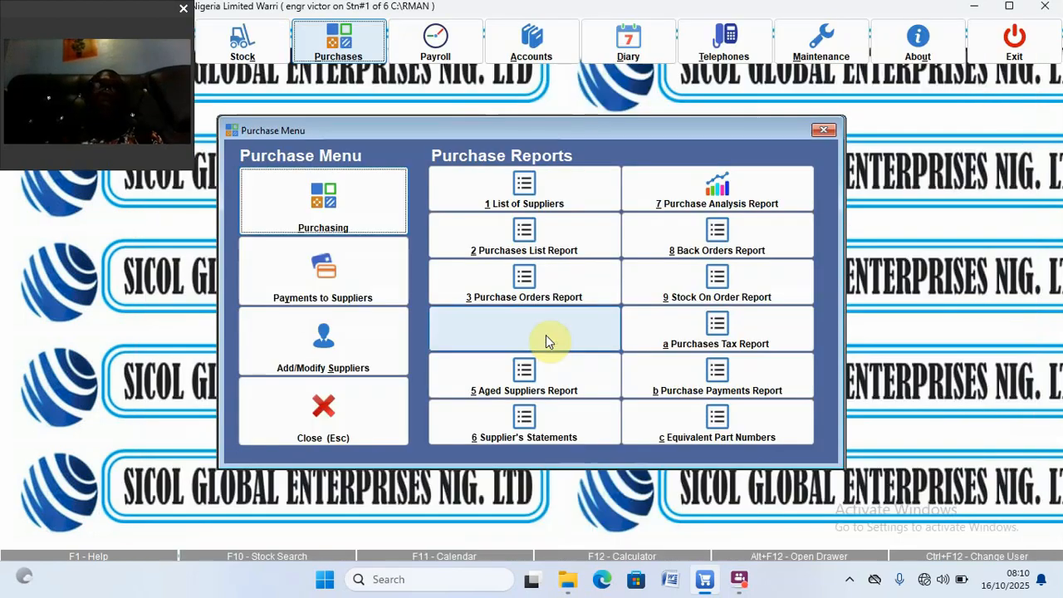
click(371, 367)
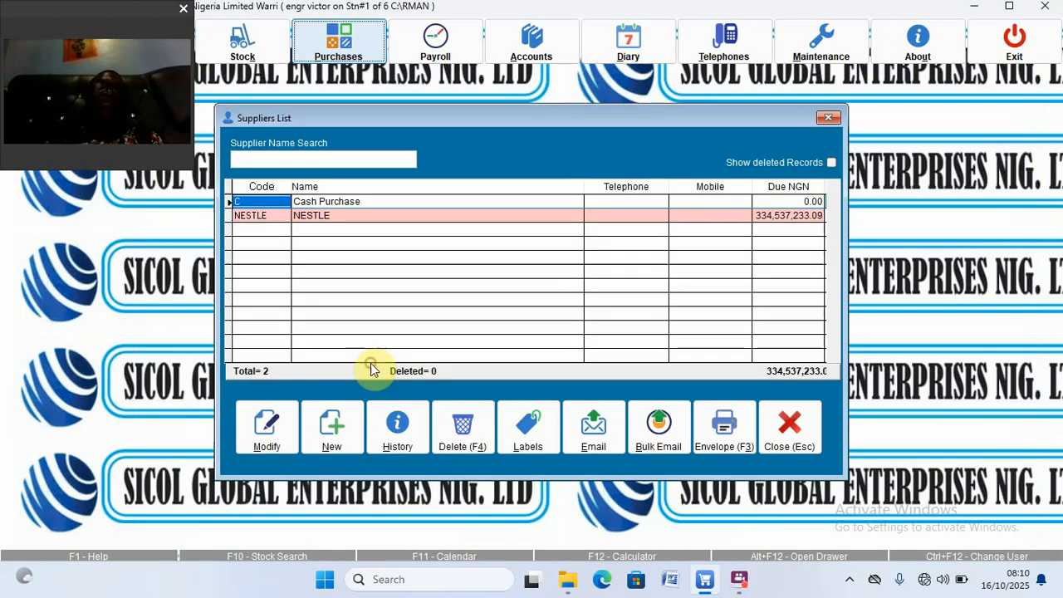
click(370, 216)
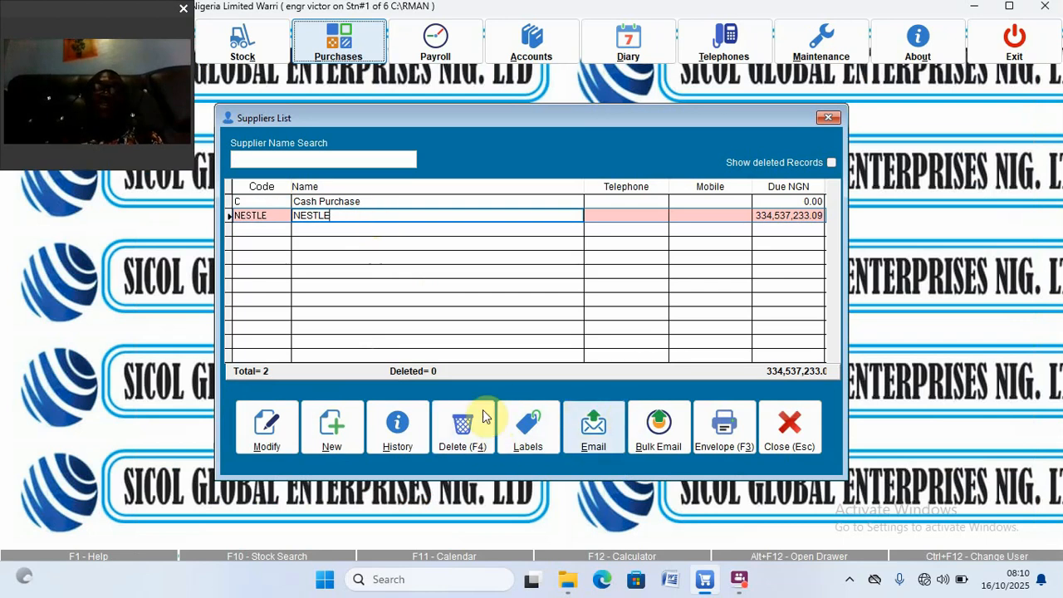
click(401, 426)
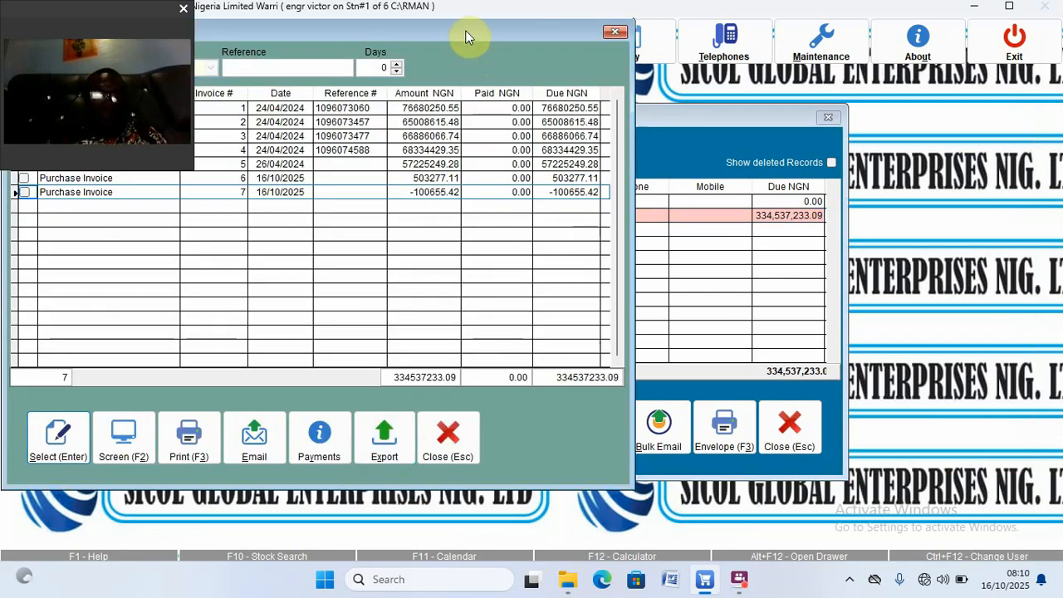
drag(467, 31, 696, 101)
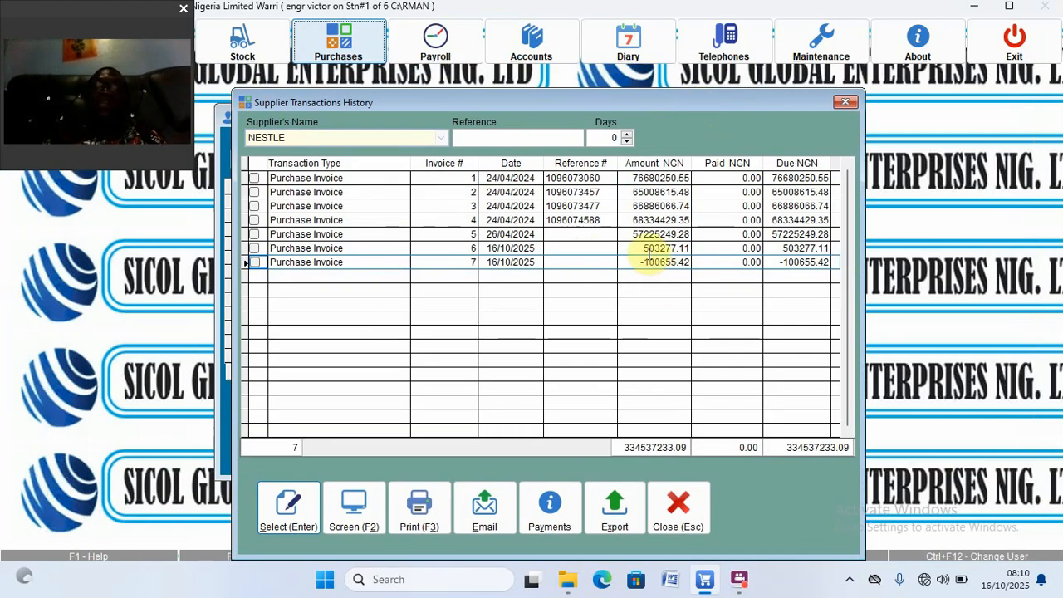
Step: Review invoices 6 (503,277.11) and 7 (-100,655.42) and their amounts due, then close
click(522, 250)
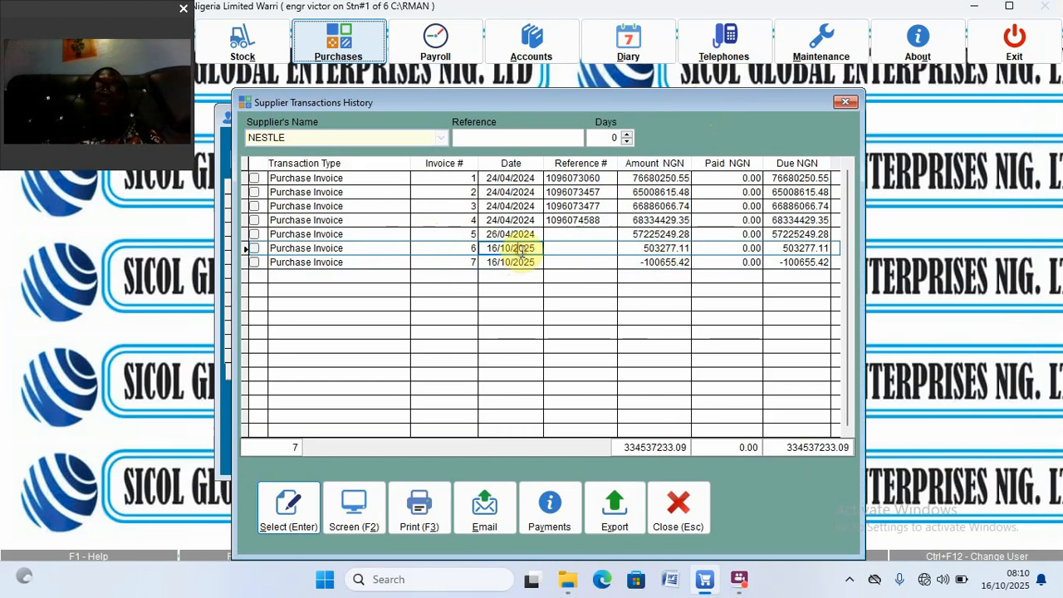
click(662, 249)
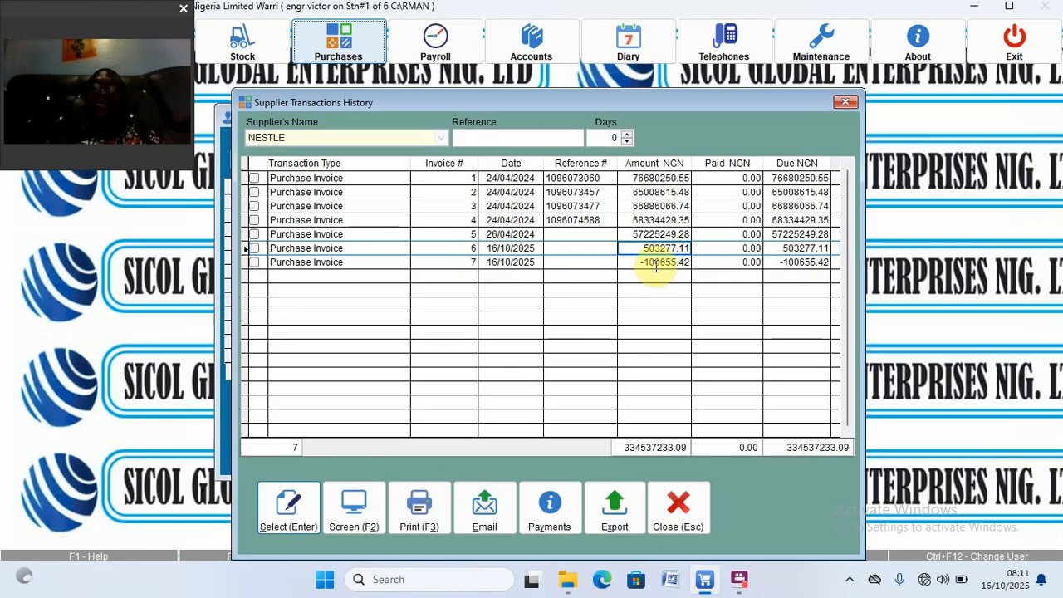
click(655, 263)
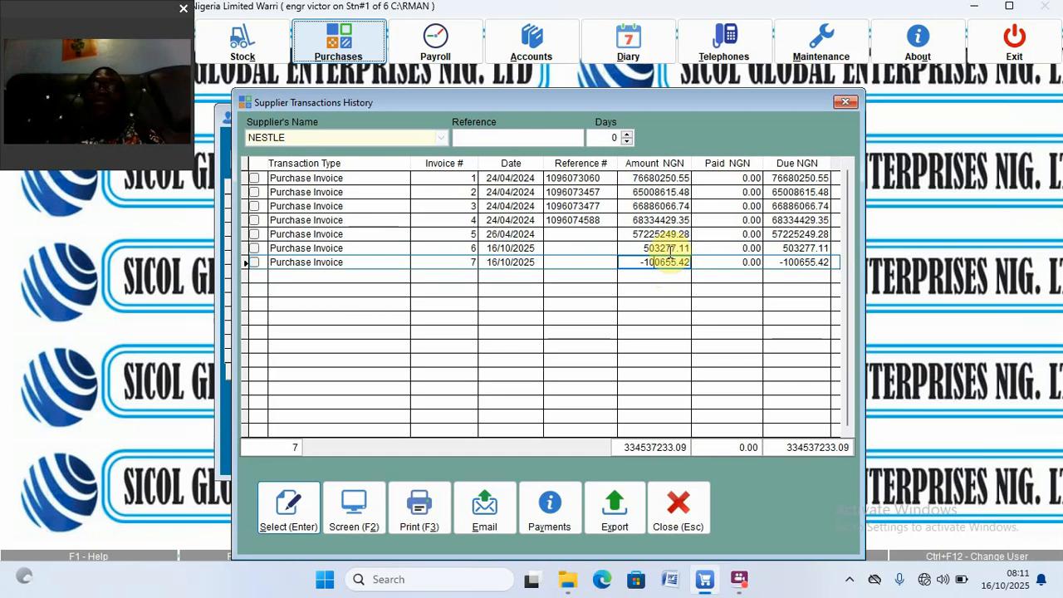
click(671, 249)
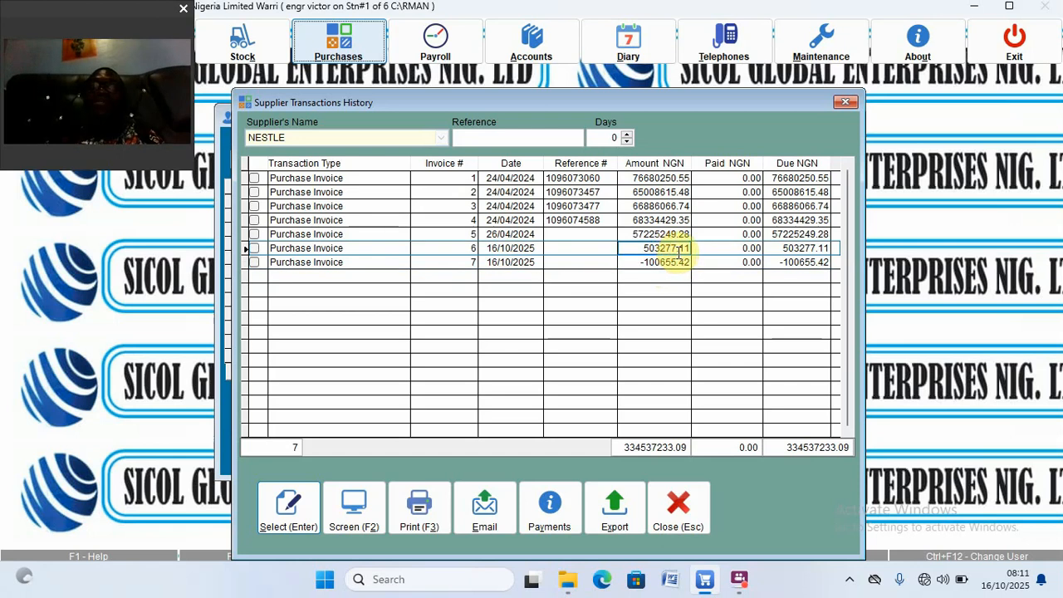
click(796, 250)
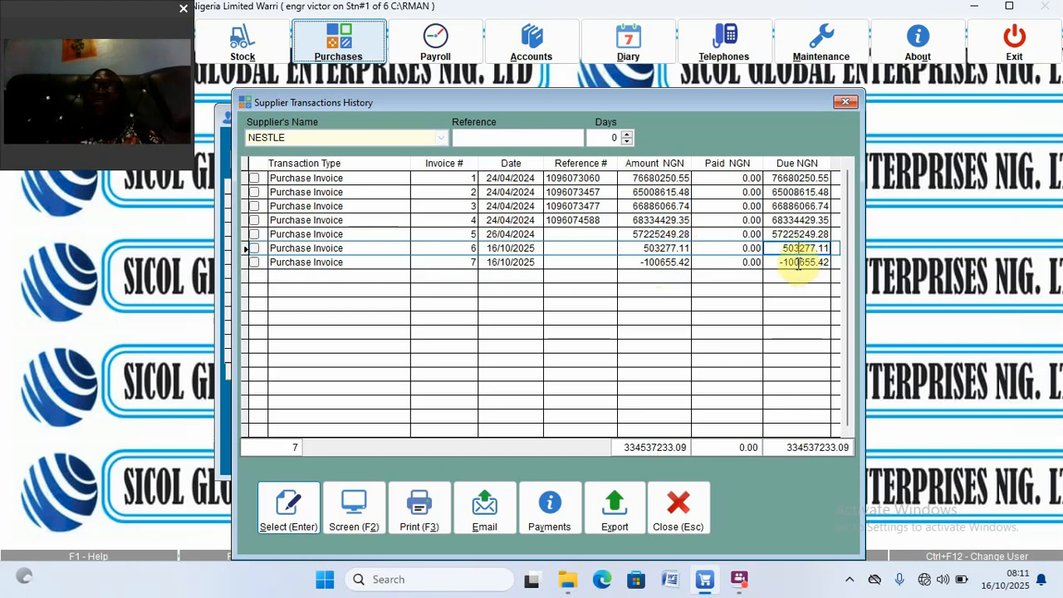
click(799, 264)
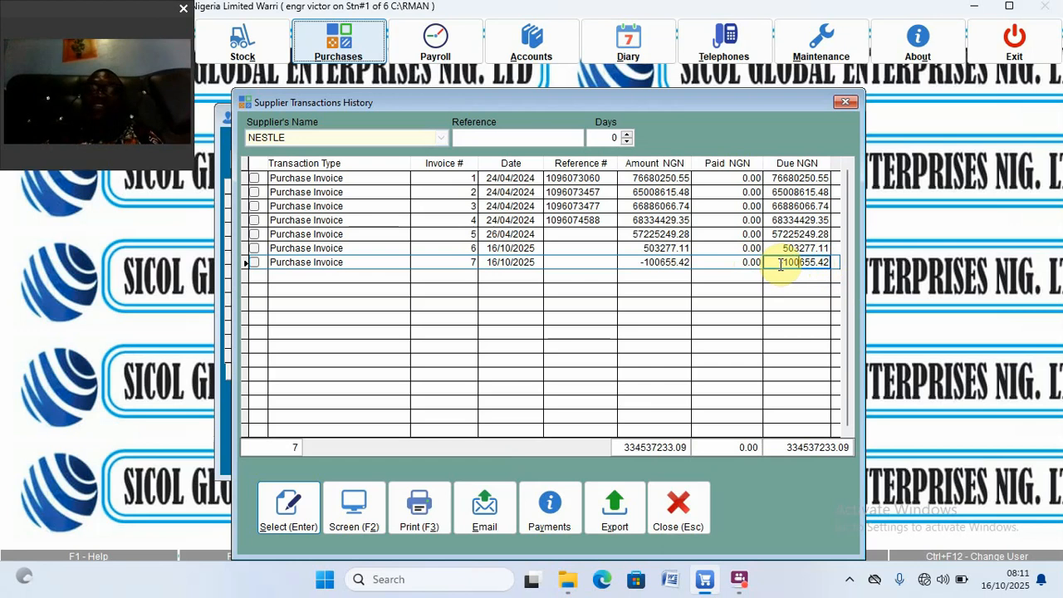
click(642, 263)
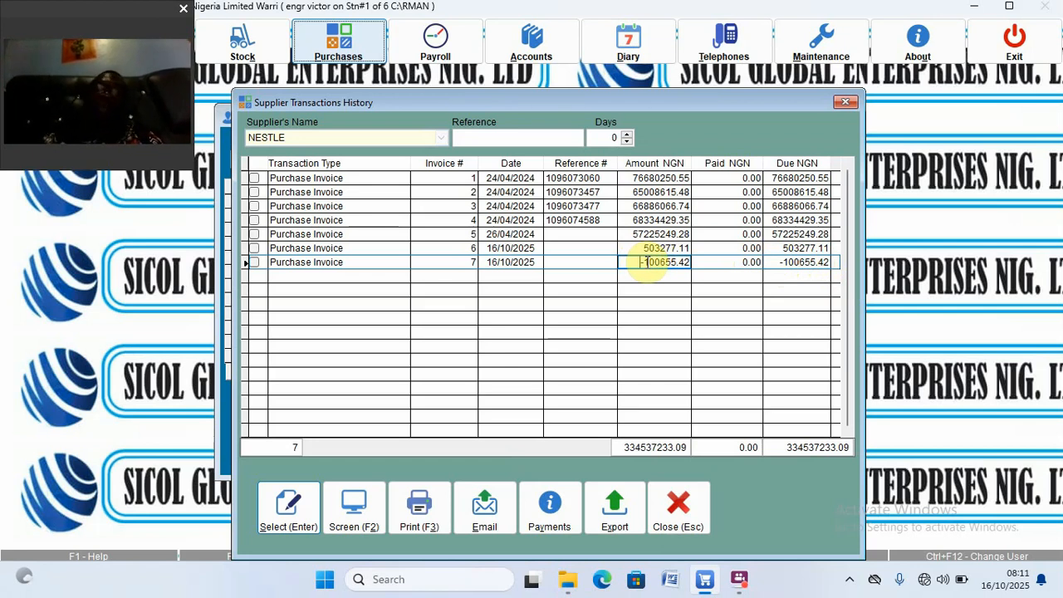
click(678, 503)
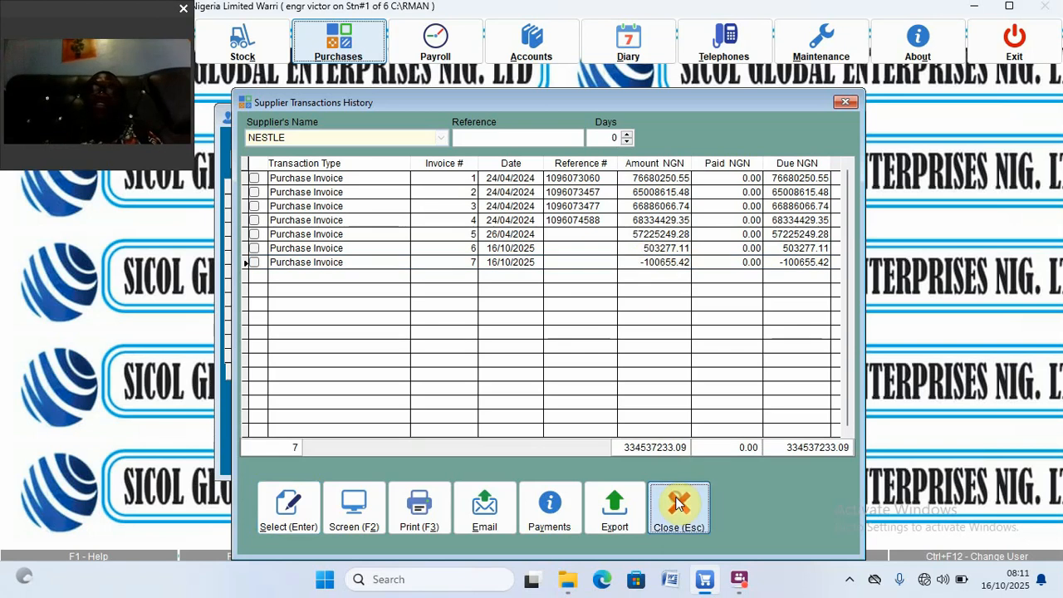
Step: Open System Setup from the Maintenance menu at the payment types settings
click(808, 437)
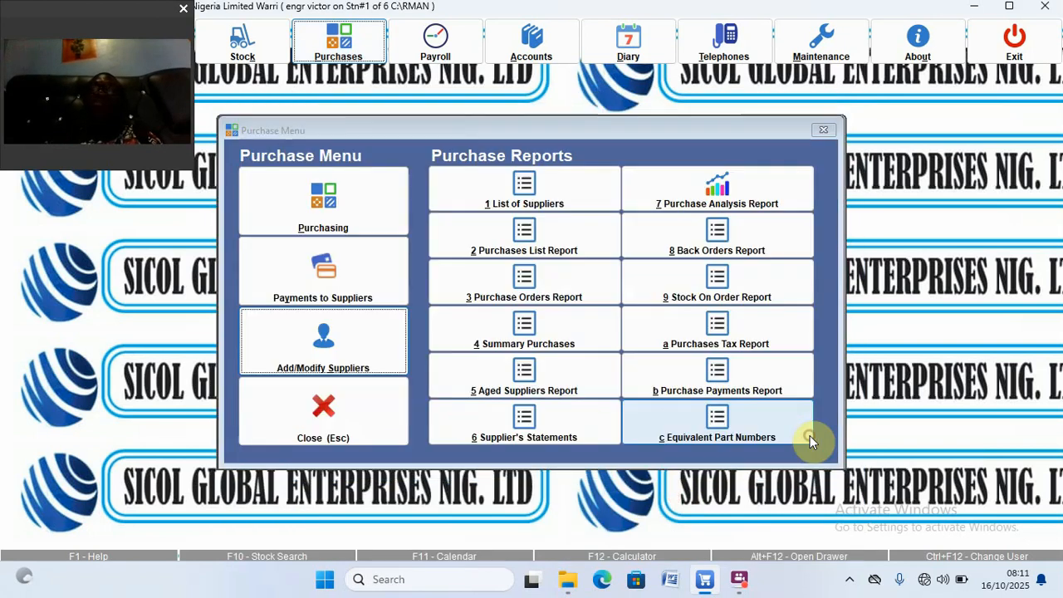
click(828, 33)
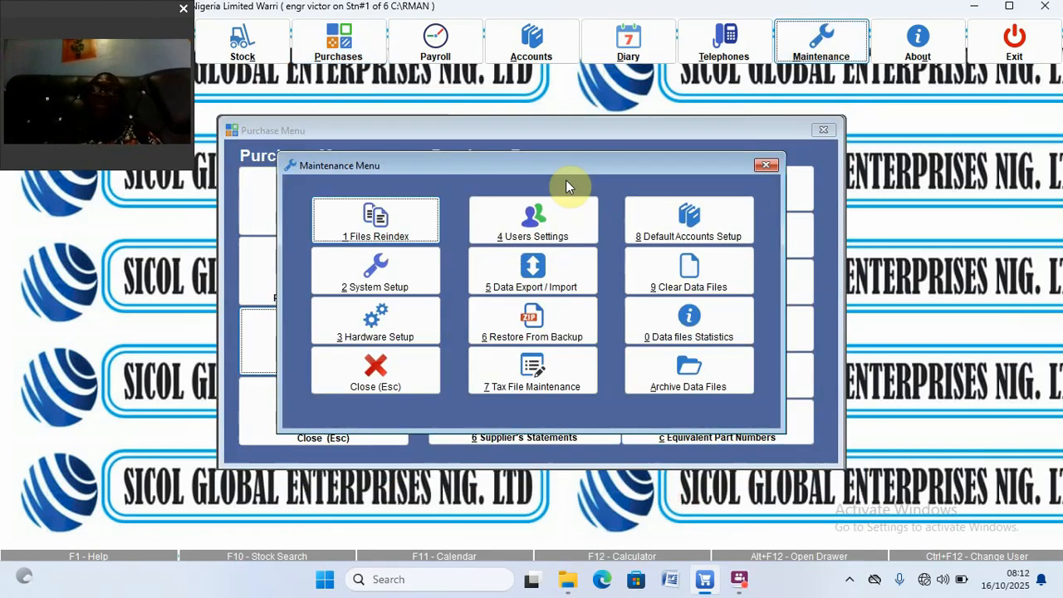
click(365, 283)
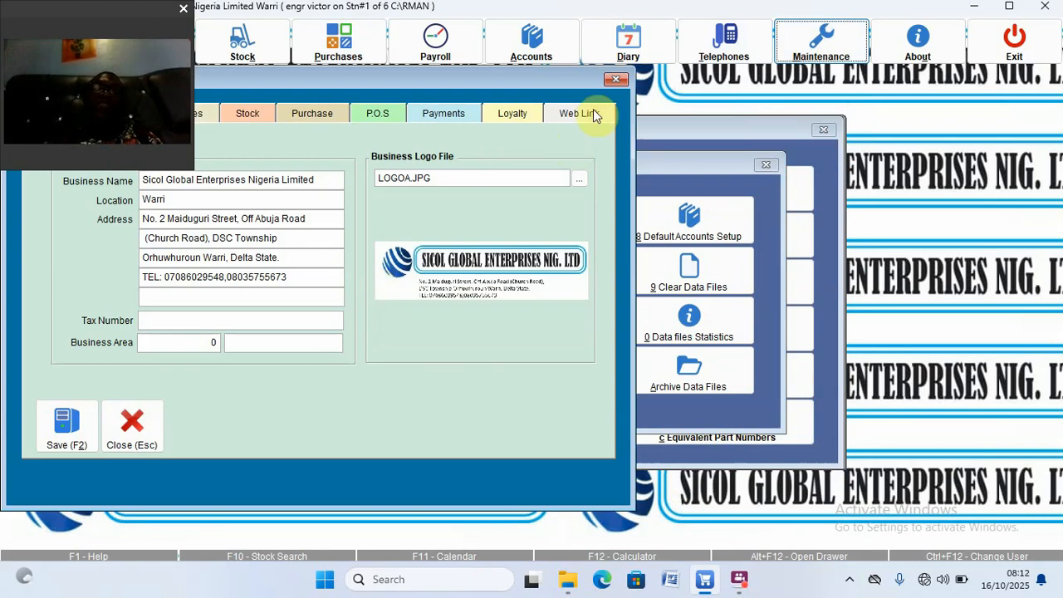
click(441, 110)
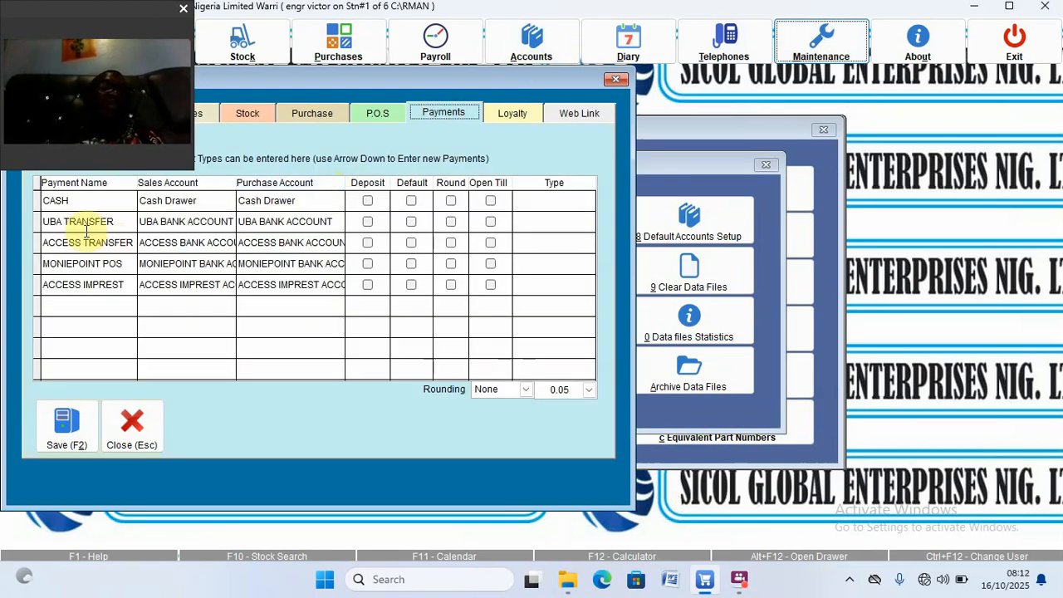
Step: Add a new DAMAGE ITEMS payment type below ACCESS IMPREST
click(90, 201)
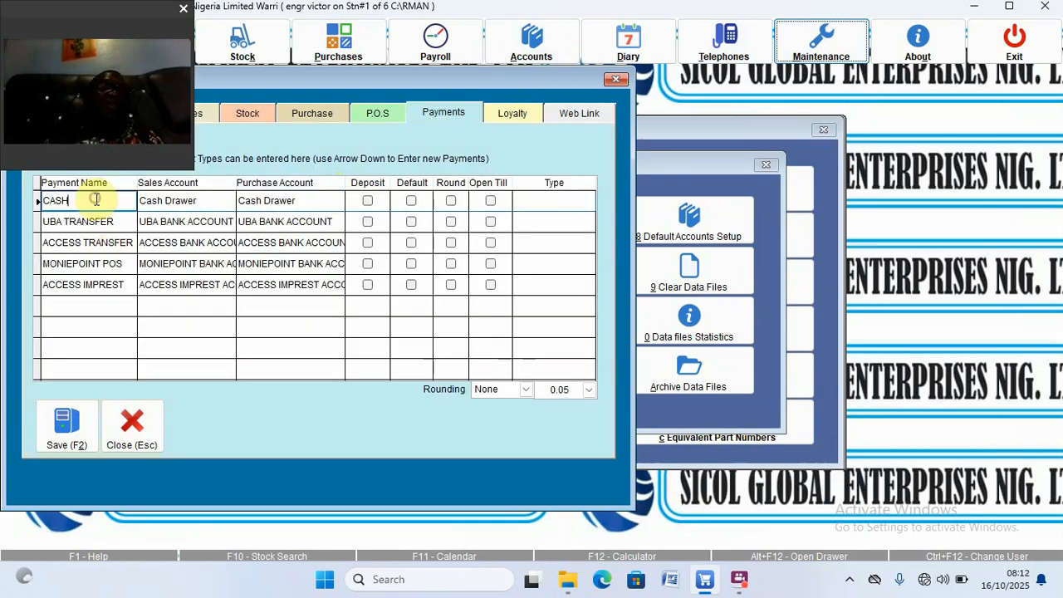
click(87, 285)
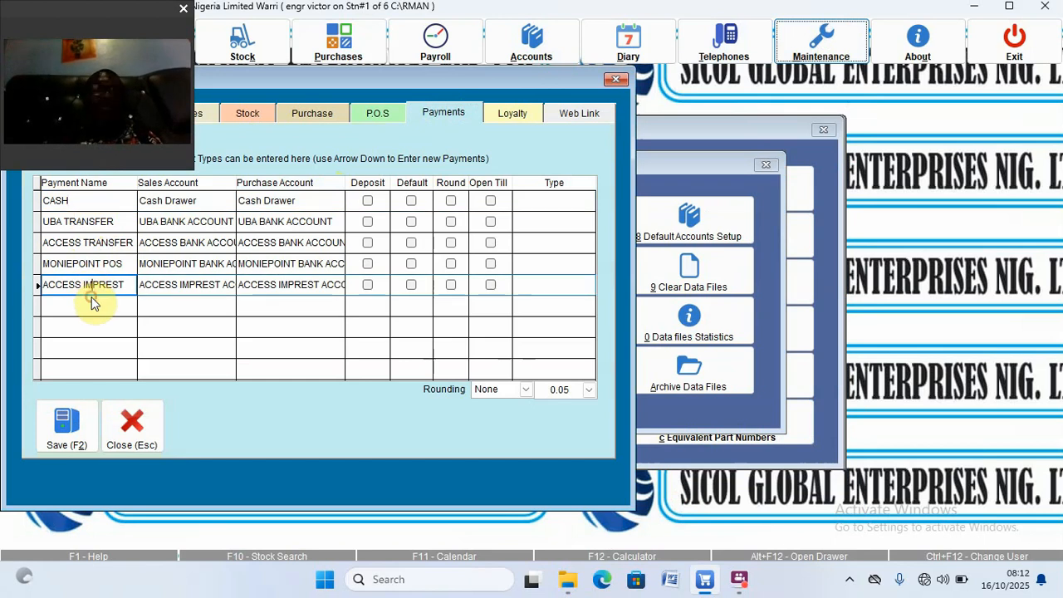
click(92, 300)
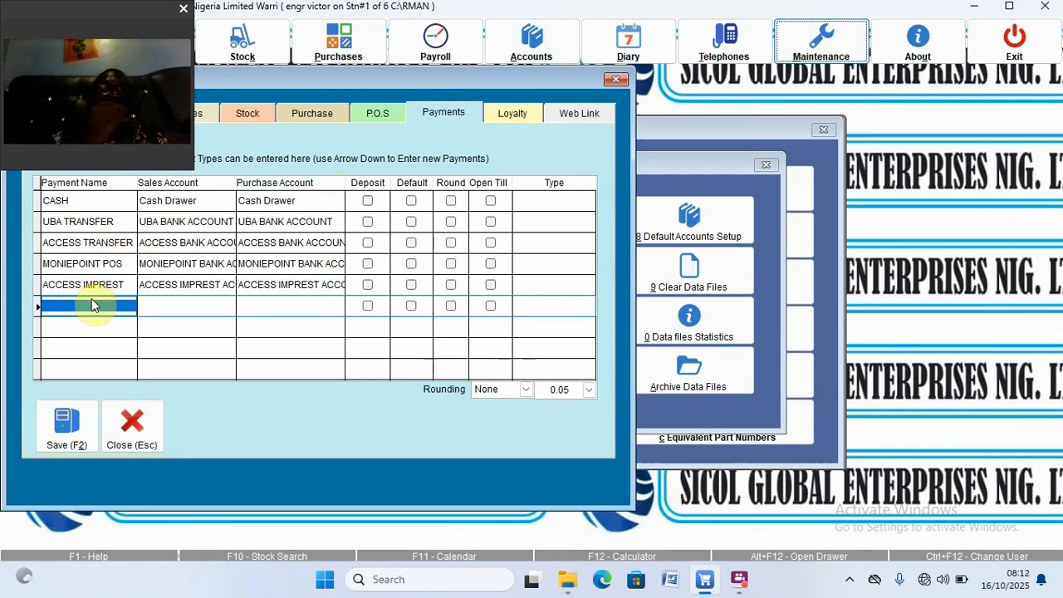
text(n)
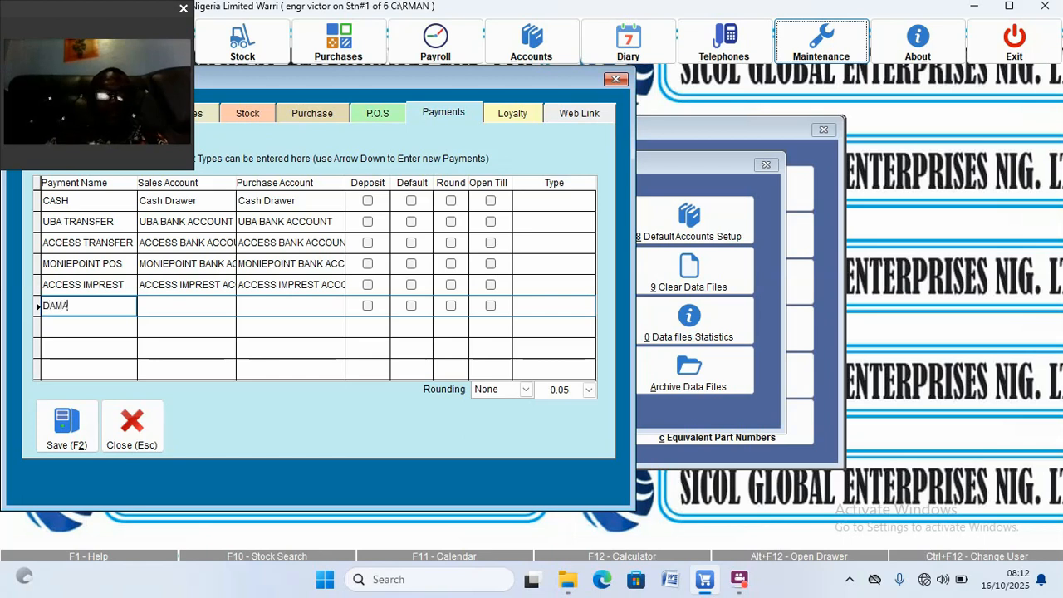
text(GE ITEMS)
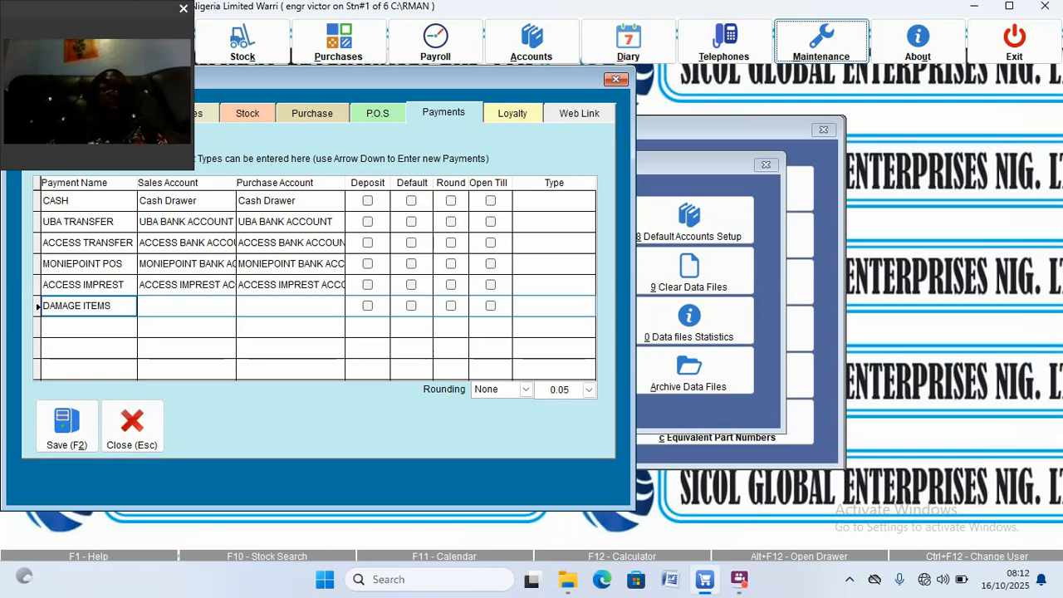
Step: Link DAMAGE ITEMS to purchase account 9055, clearing the 9000 sales entry, and save
click(186, 306)
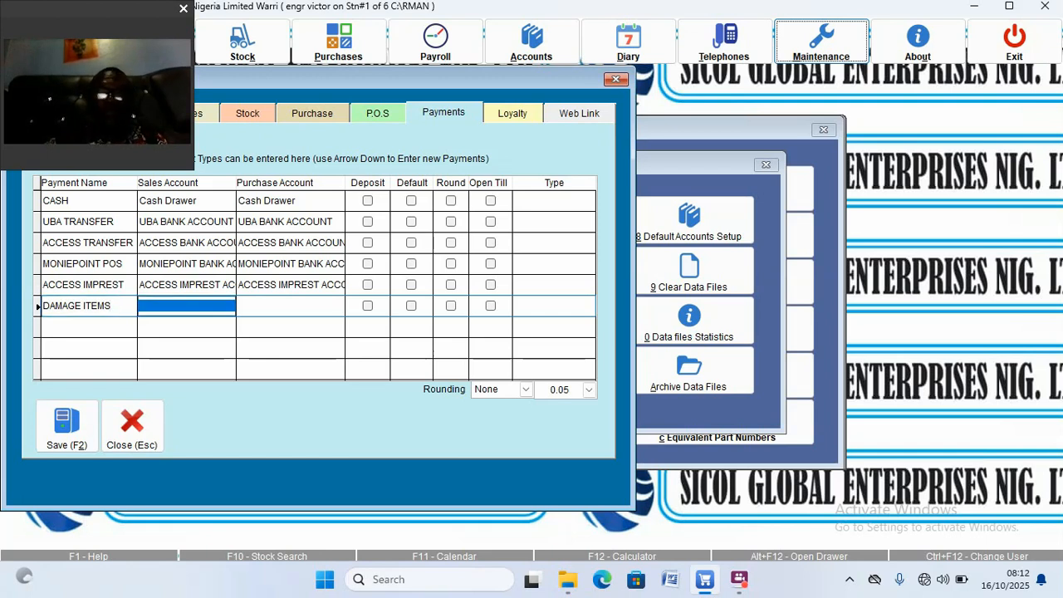
text(90)
text(00)
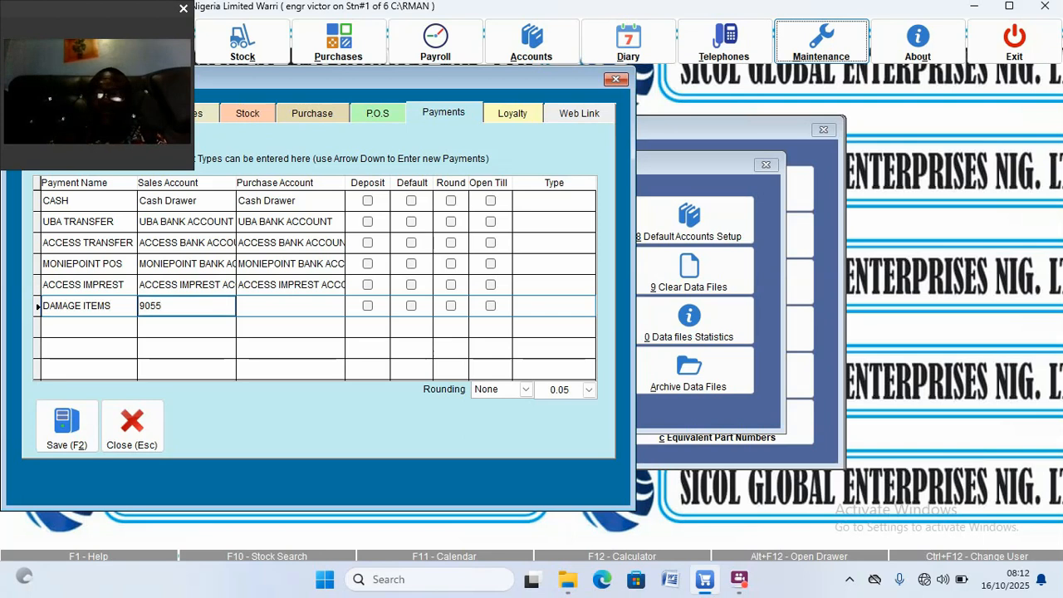
key(Tab)
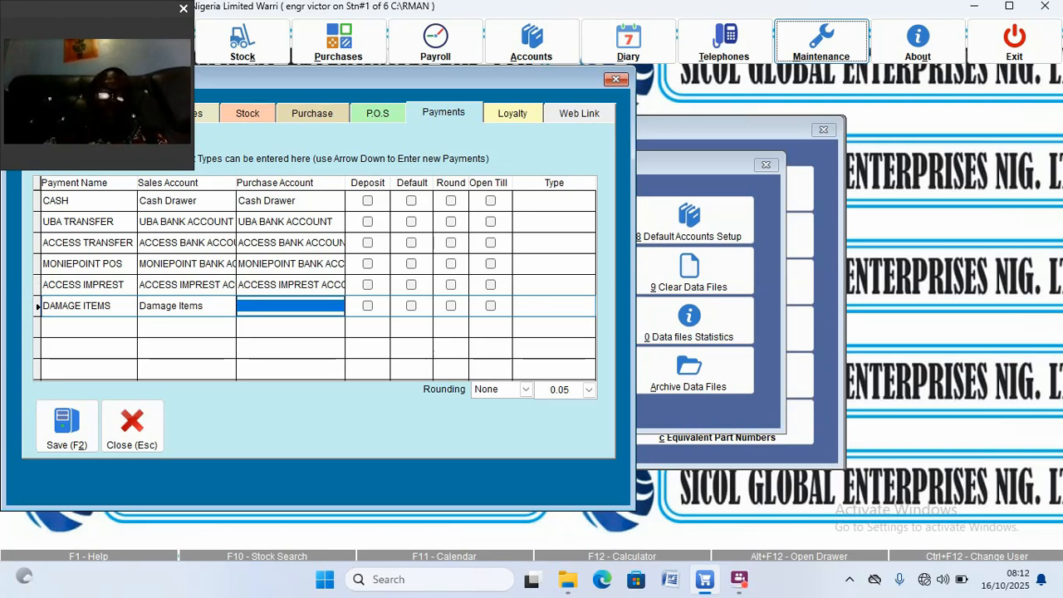
text(9)
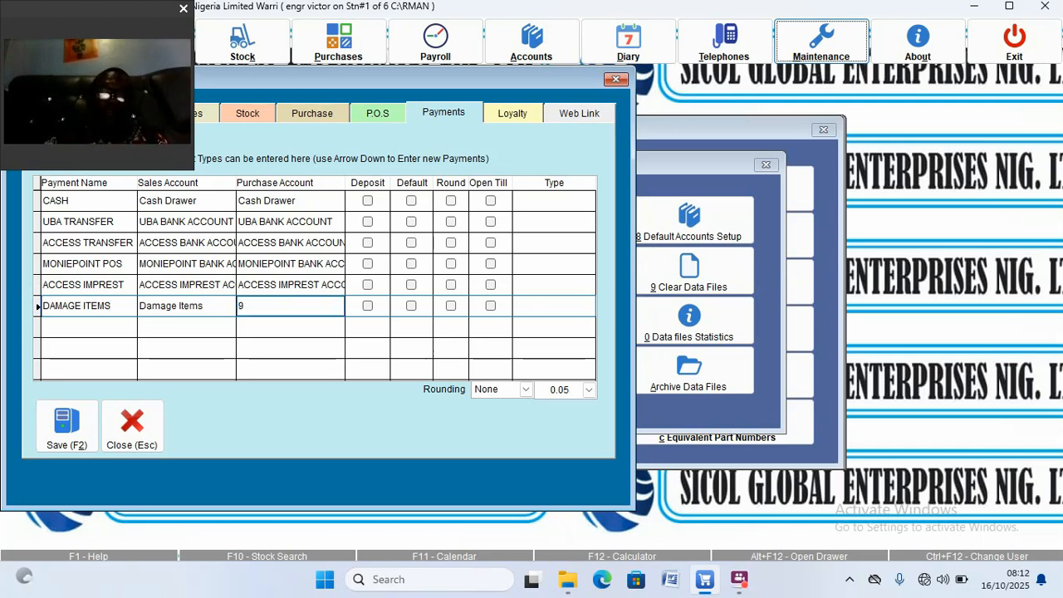
text(055)
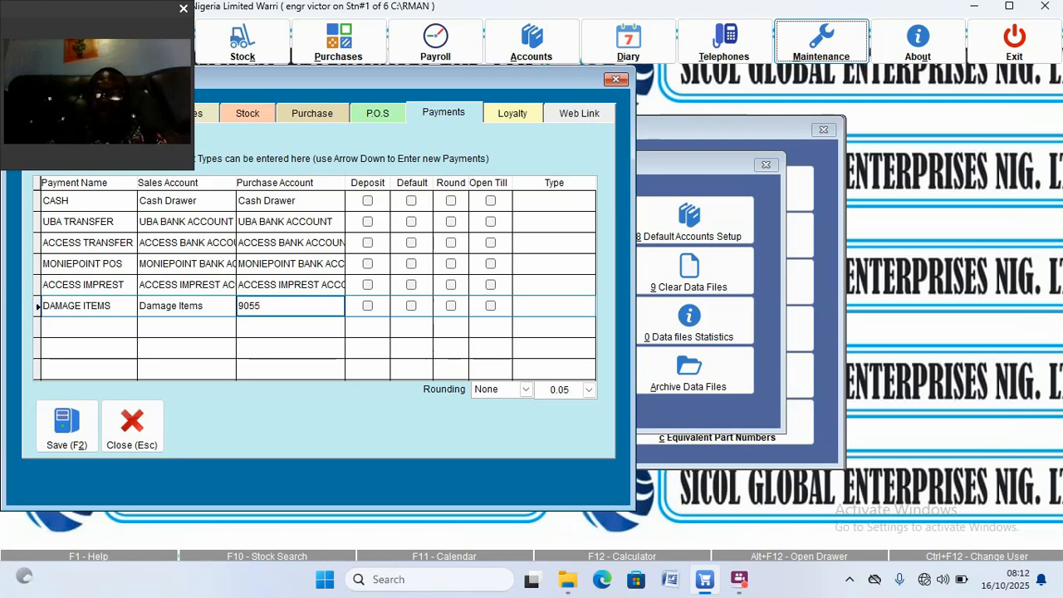
key(Tab)
key(Left)
key(Left)
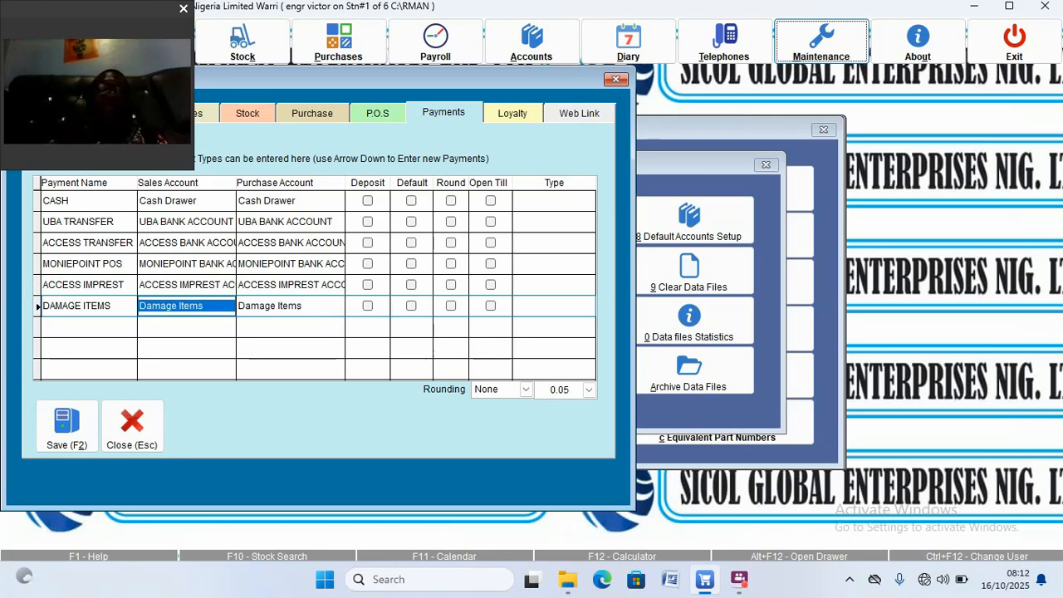
key(Delete)
key(Right)
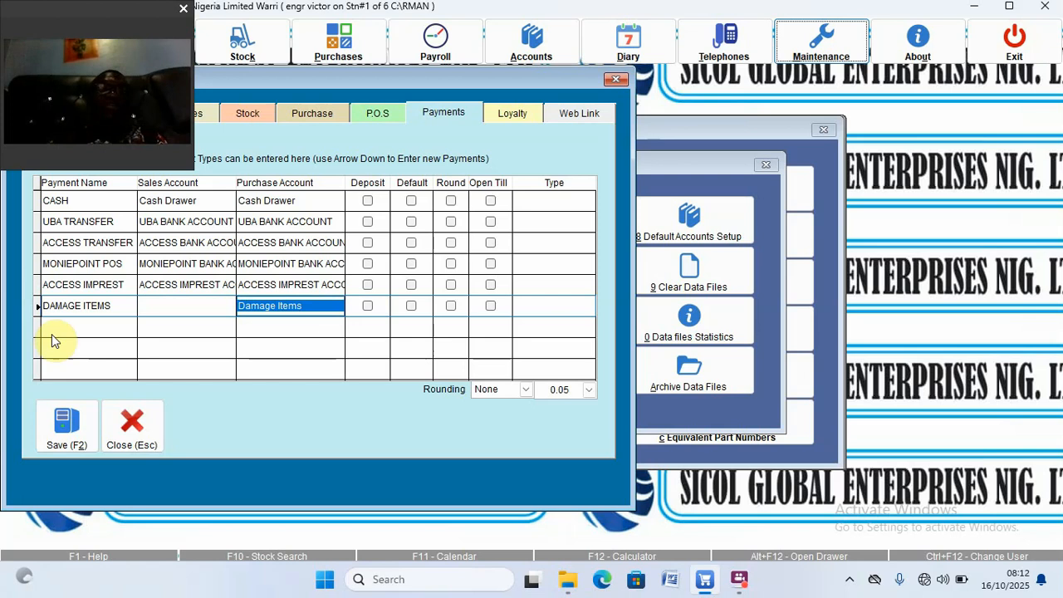
click(71, 444)
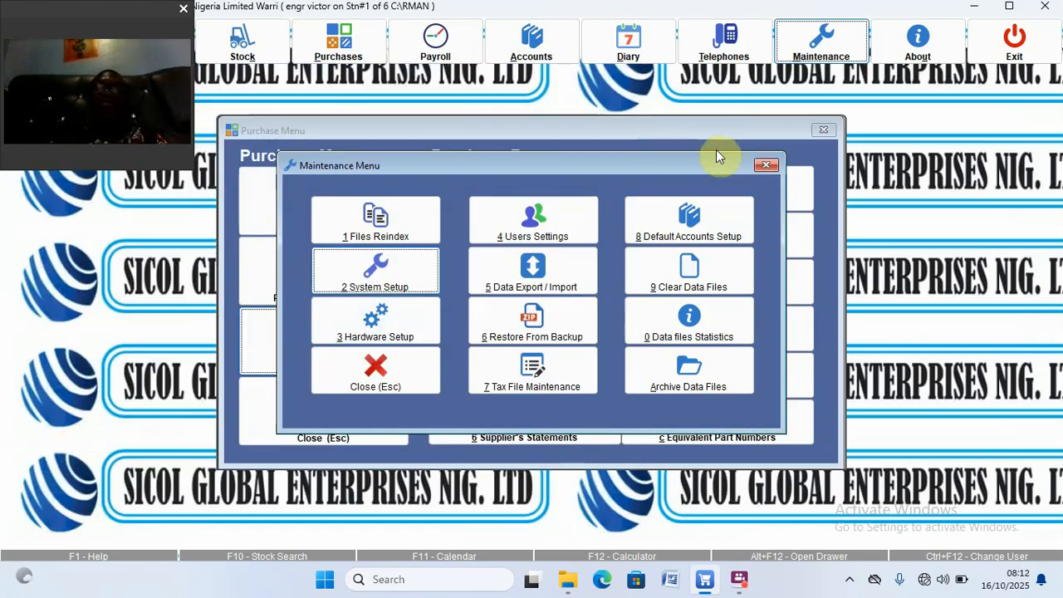
Step: Leave Maintenance, open purchase entry and bring up Nestle purchase 6
click(764, 165)
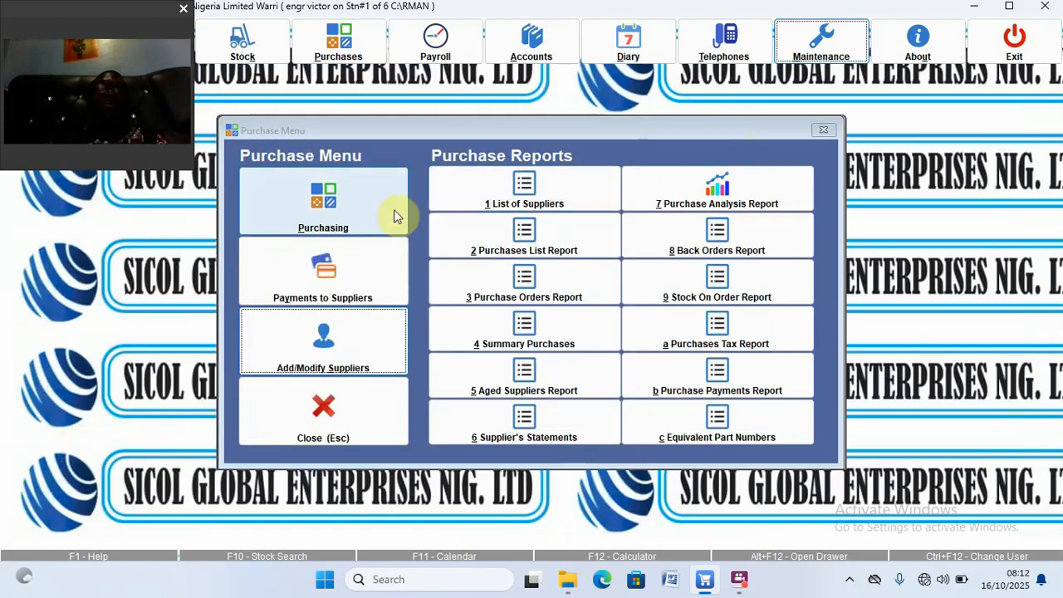
click(332, 217)
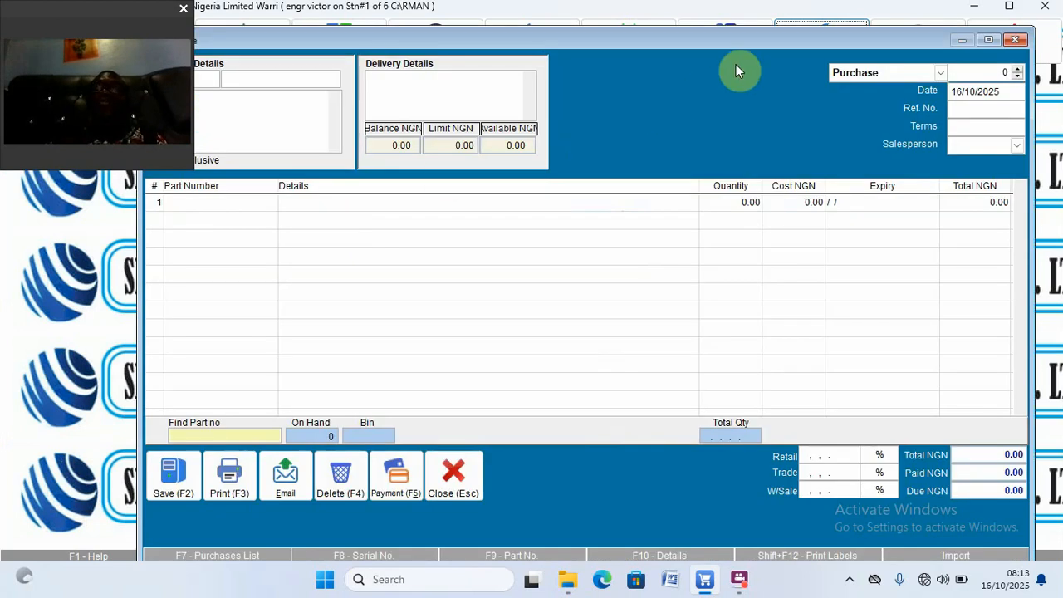
click(1017, 73)
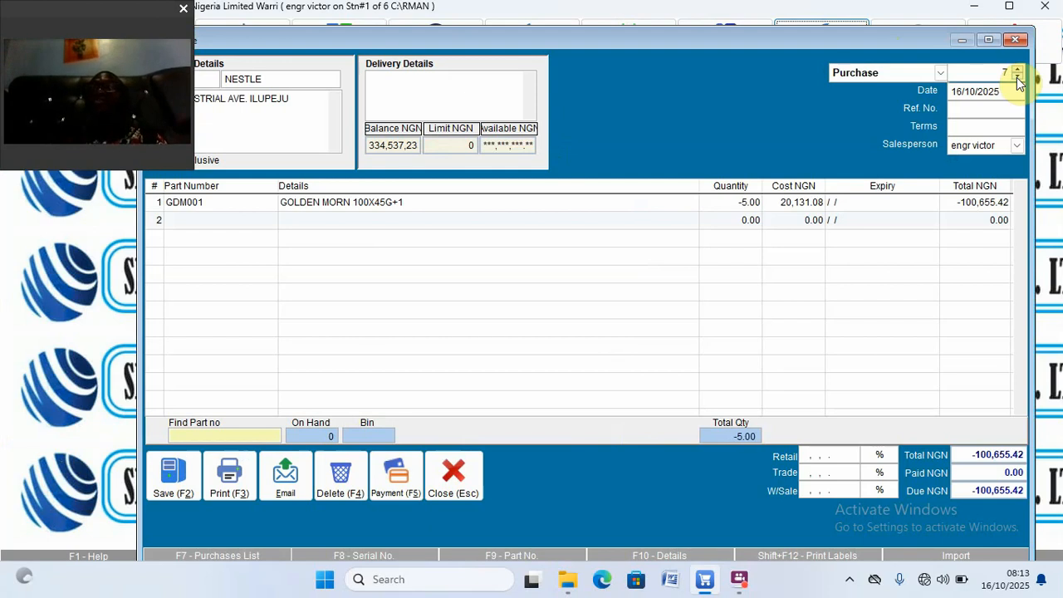
click(1018, 78)
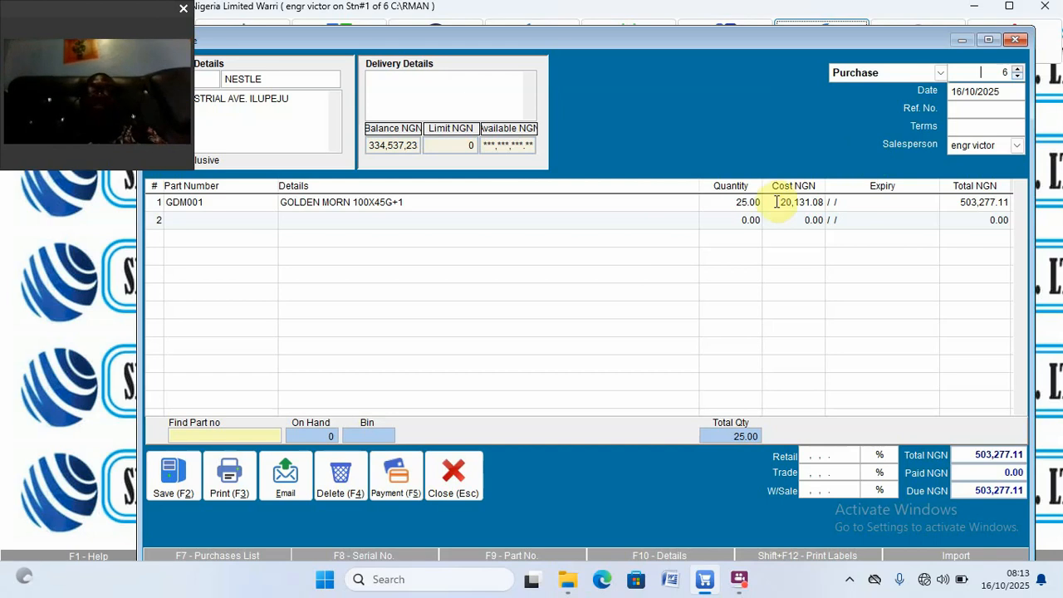
Step: Pay purchase 6 in full (503,277.11) by UBA TRANSFER with details GOMART and save
click(405, 486)
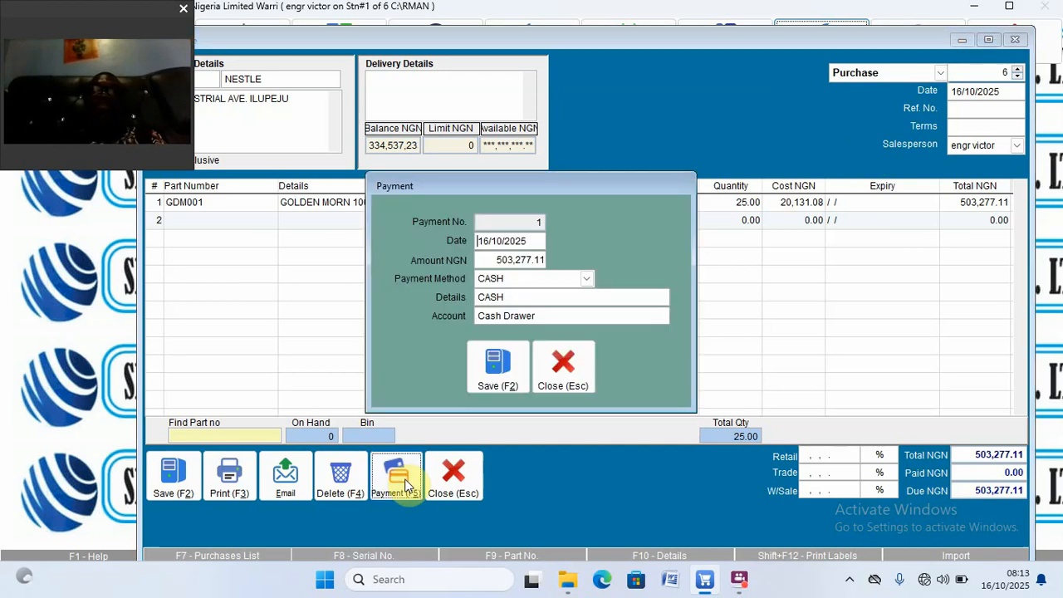
click(587, 278)
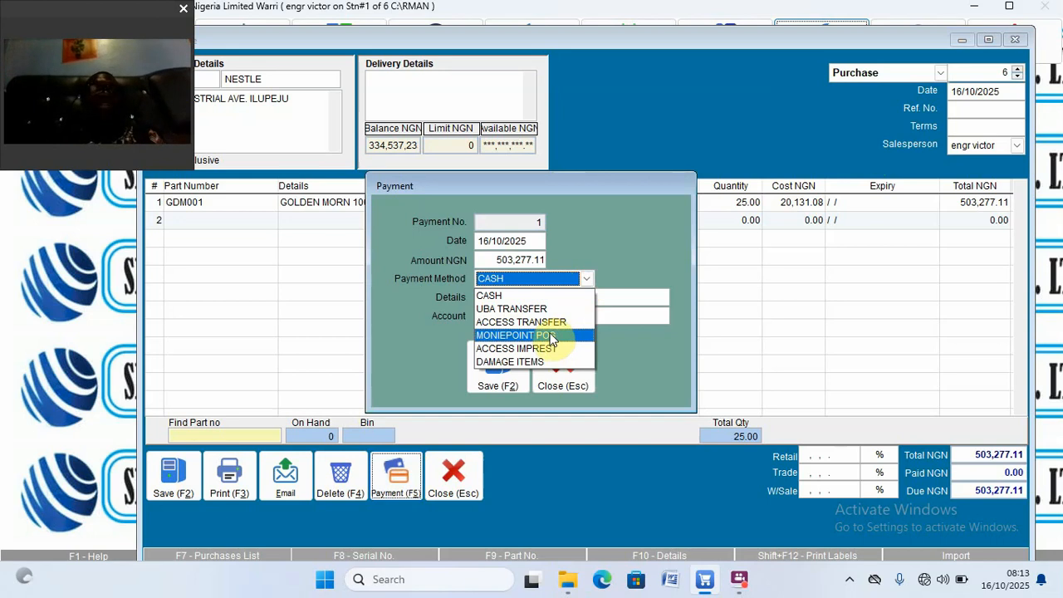
click(534, 314)
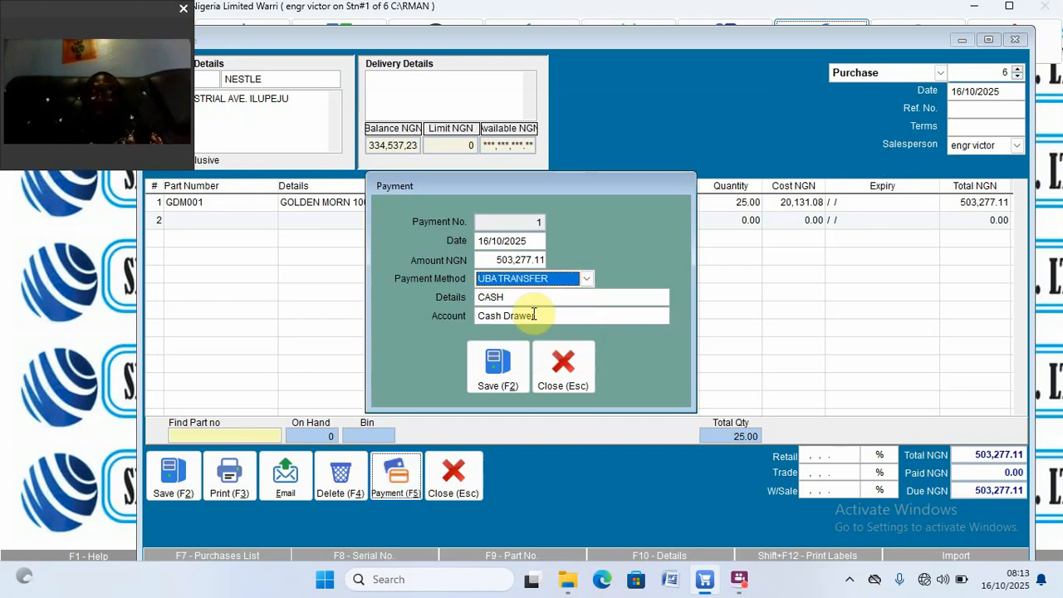
key(Return)
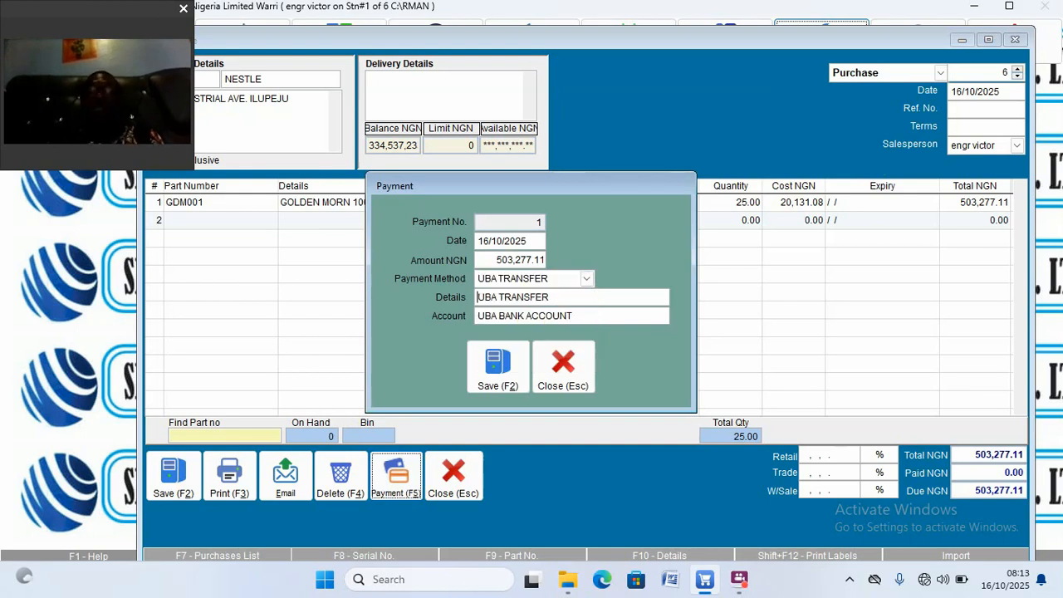
key(Delete)
key(Delete)
key(Delete)
key(Delete)
key(Delete)
key(Delete)
key(Delete)
key(Delete)
key(Delete)
key(Delete)
key(Delete)
key(Delete)
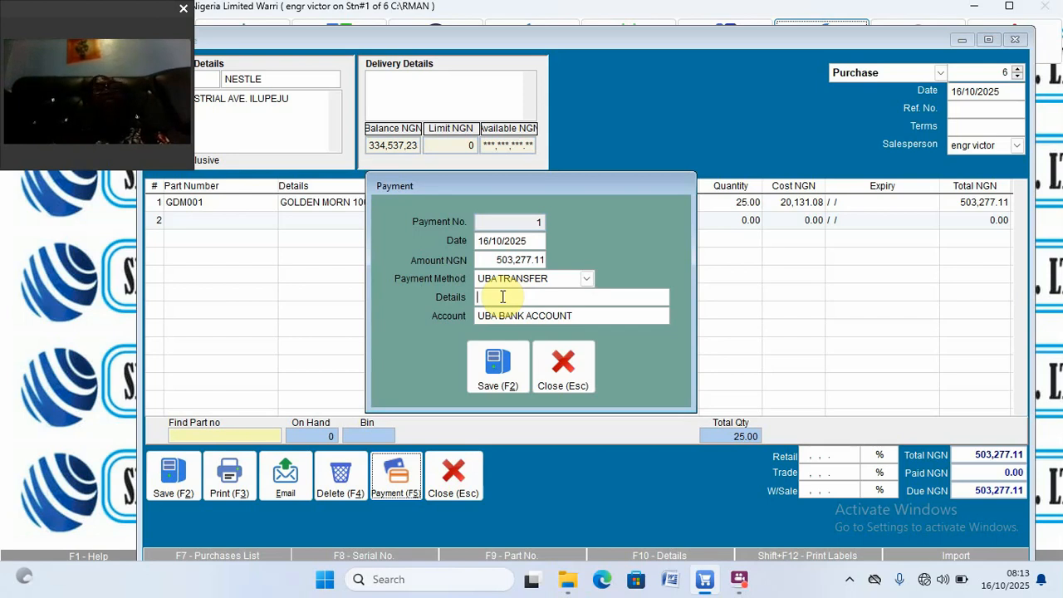
text(G)
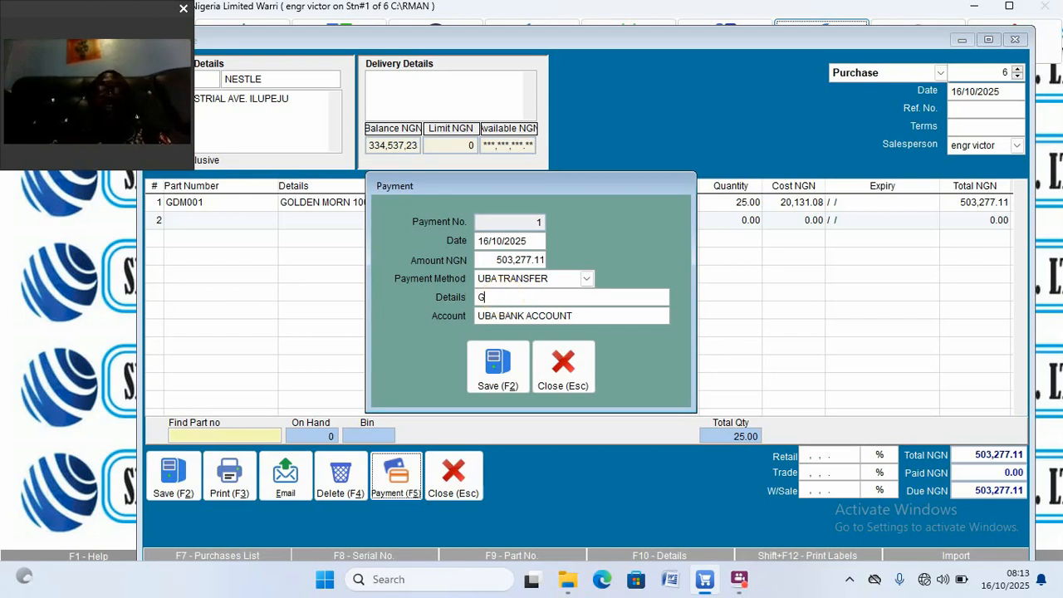
text(OMART)
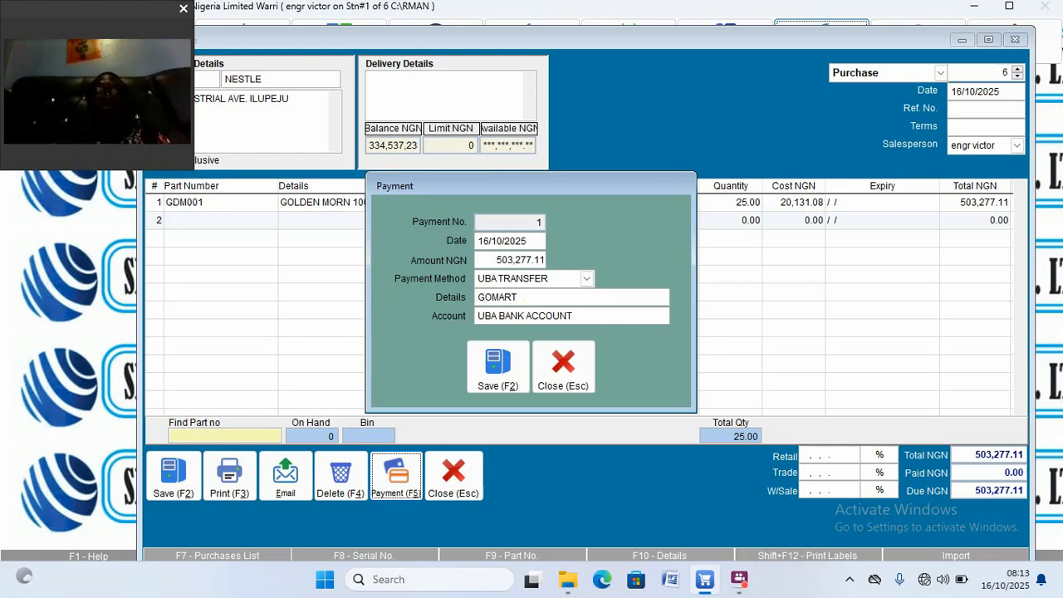
click(499, 385)
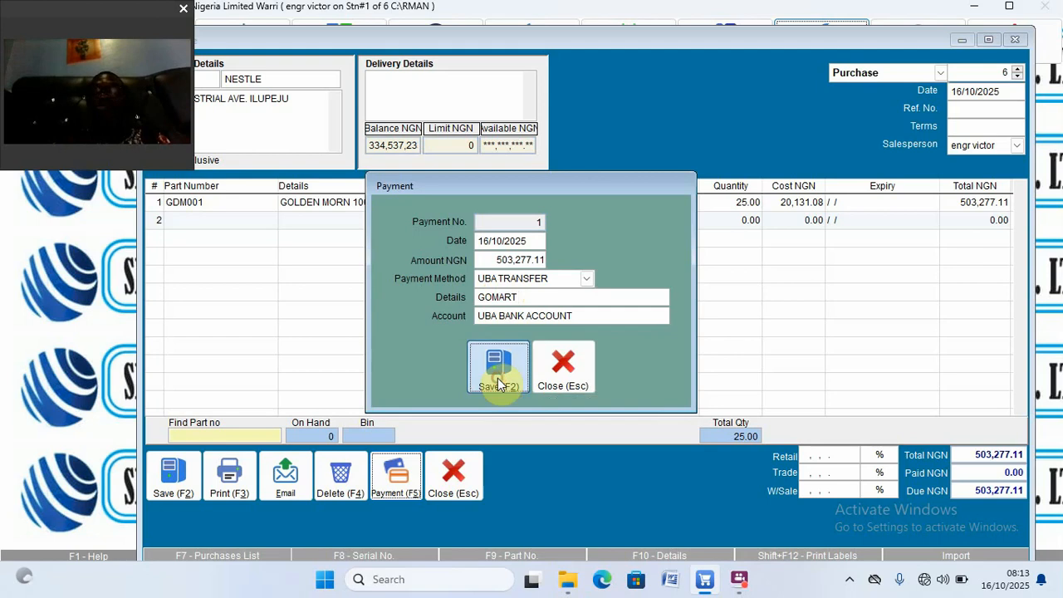
Step: Bring up return purchase 7 and settle -100,655.42 by DAMAGE ITEMS, detailed DAMAGE ITEMS ACCOUNT
click(1016, 76)
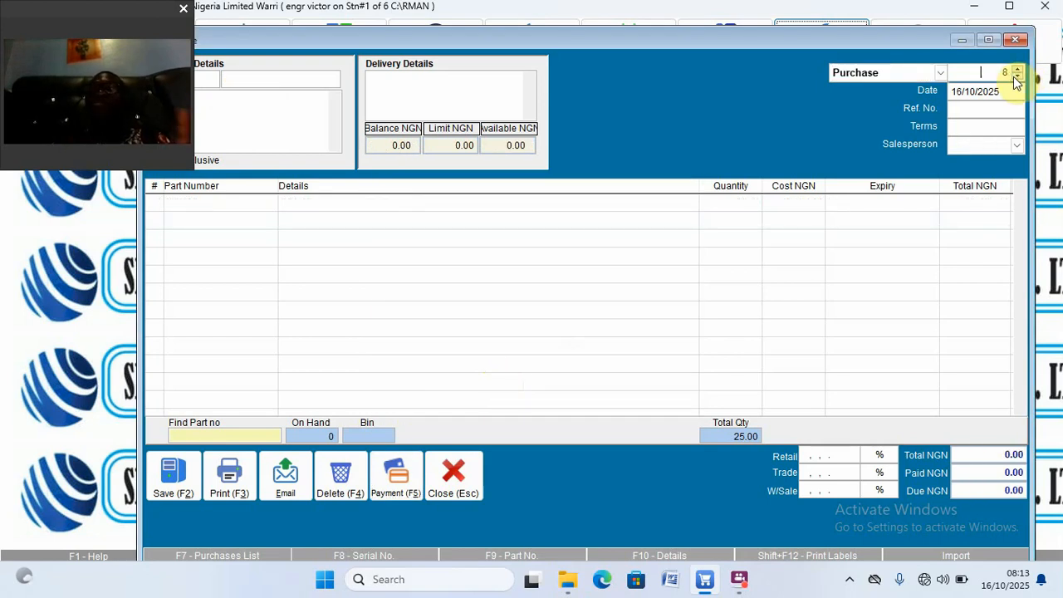
click(1015, 77)
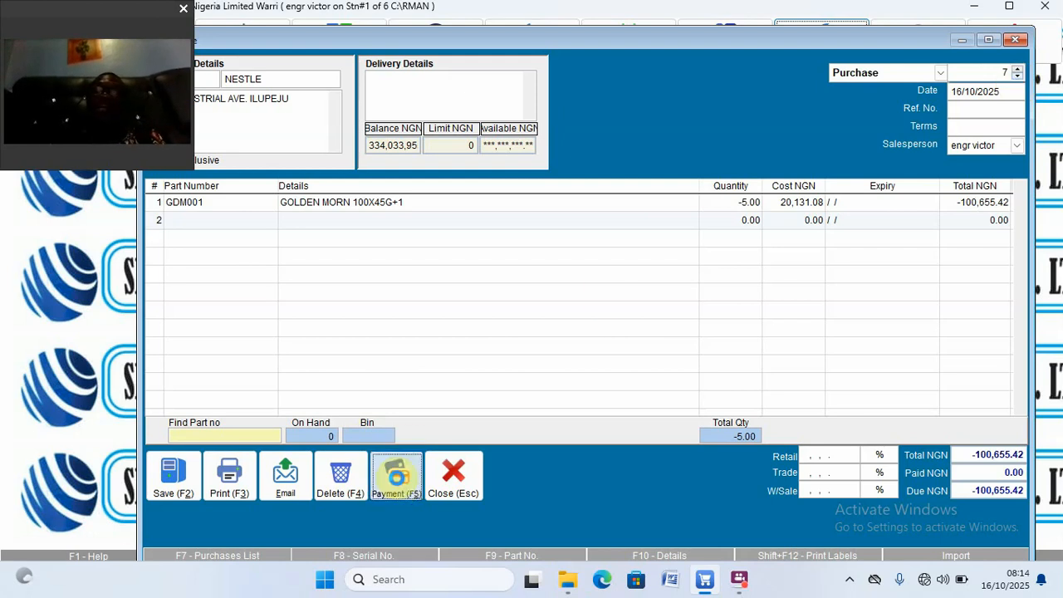
click(397, 481)
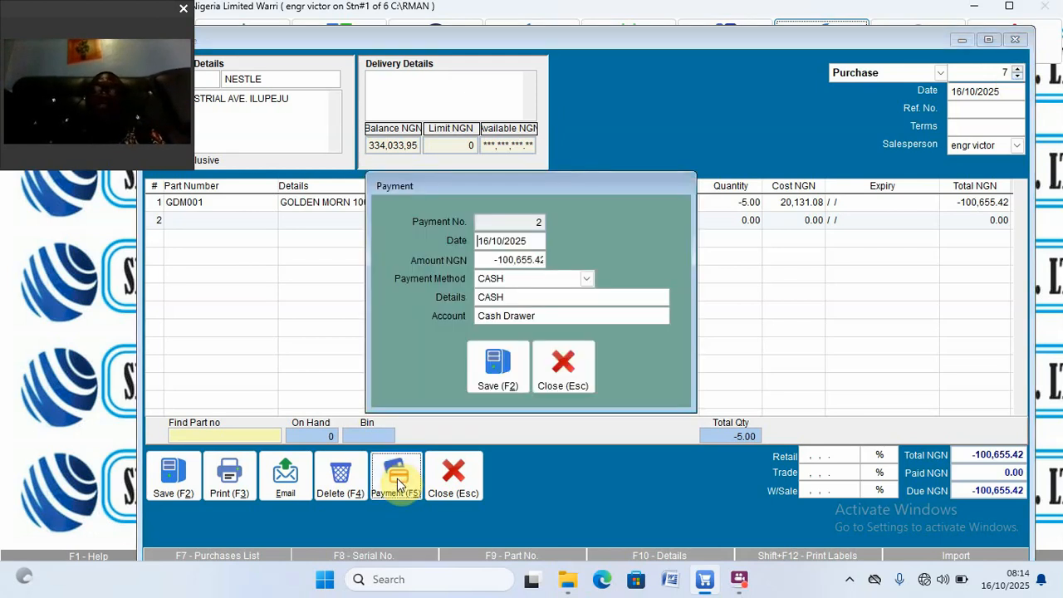
click(539, 282)
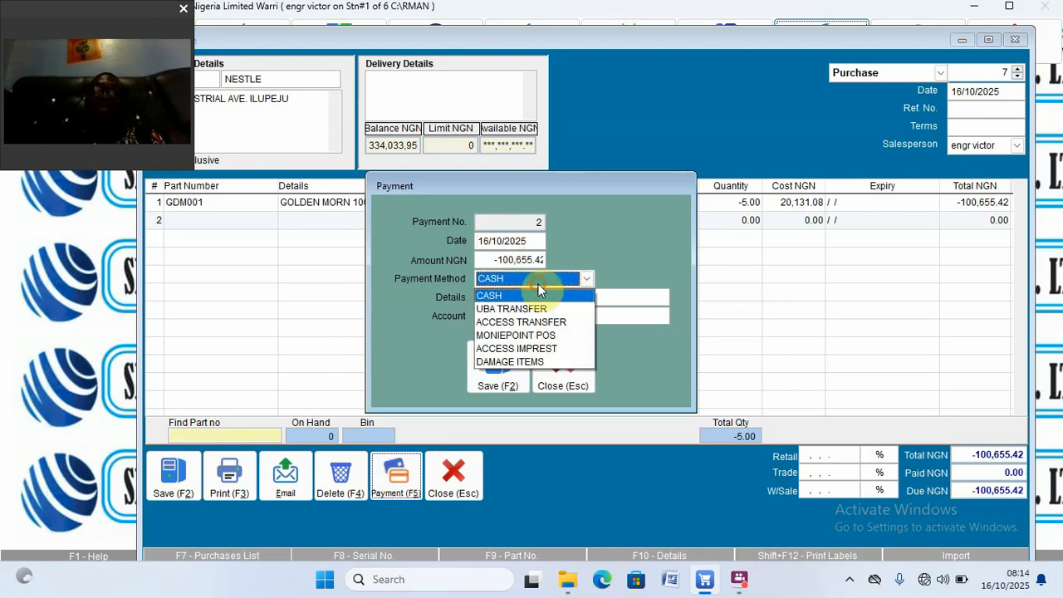
click(514, 363)
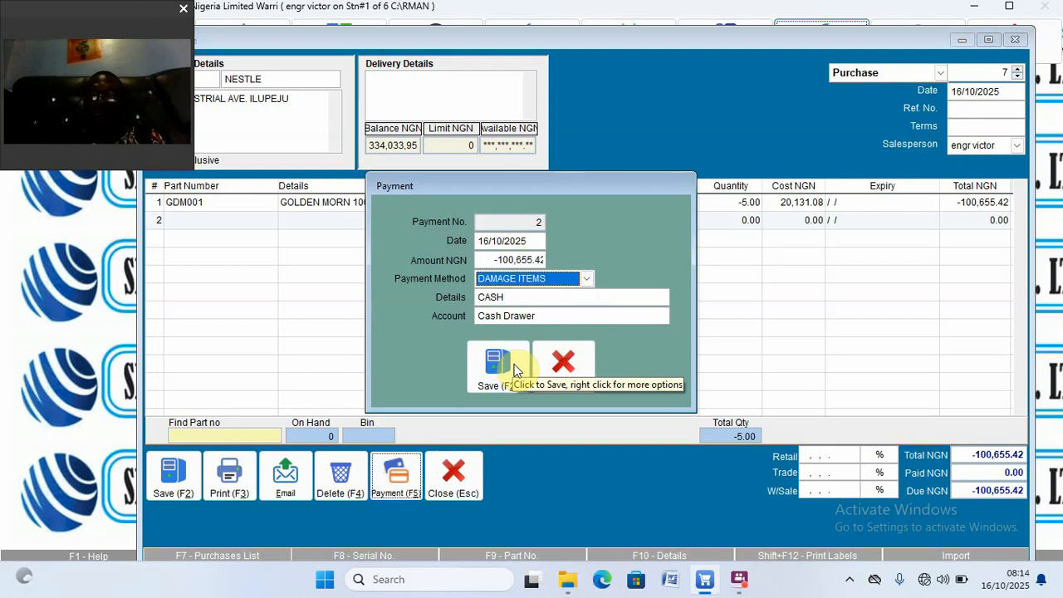
click(551, 296)
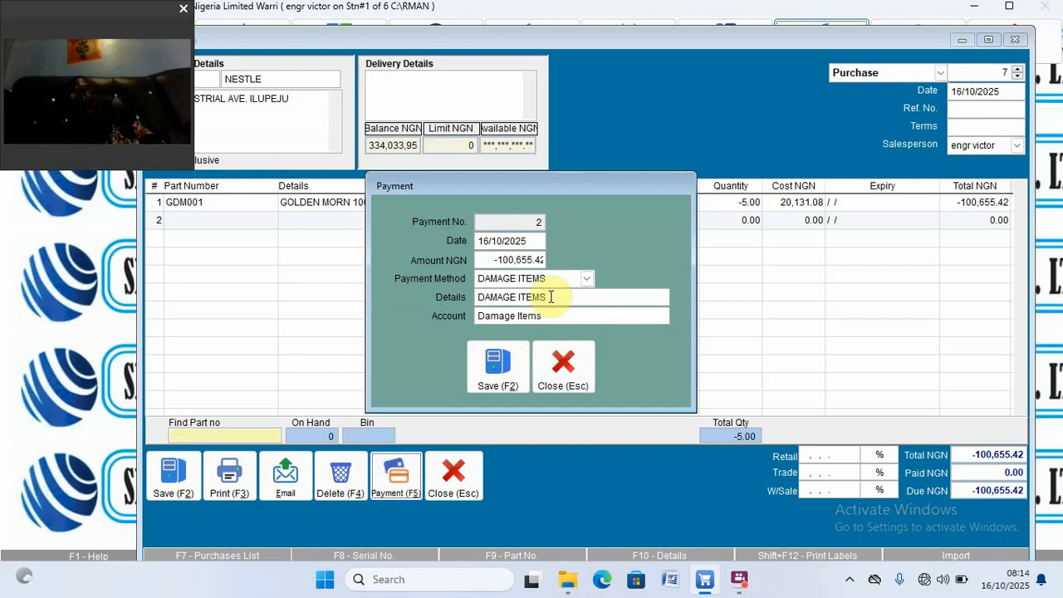
text(A)
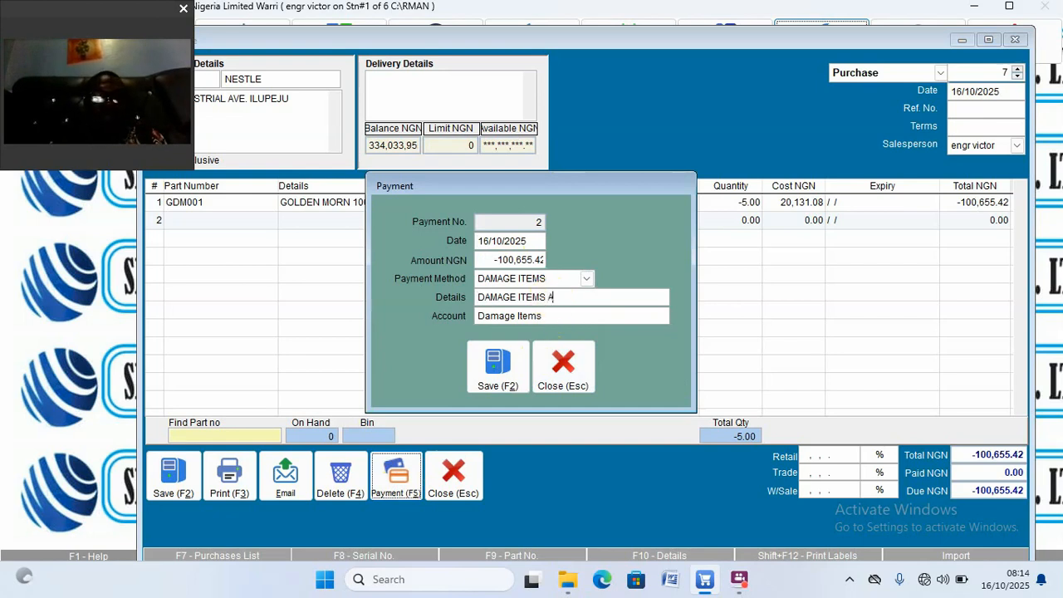
text(CCOUNT)
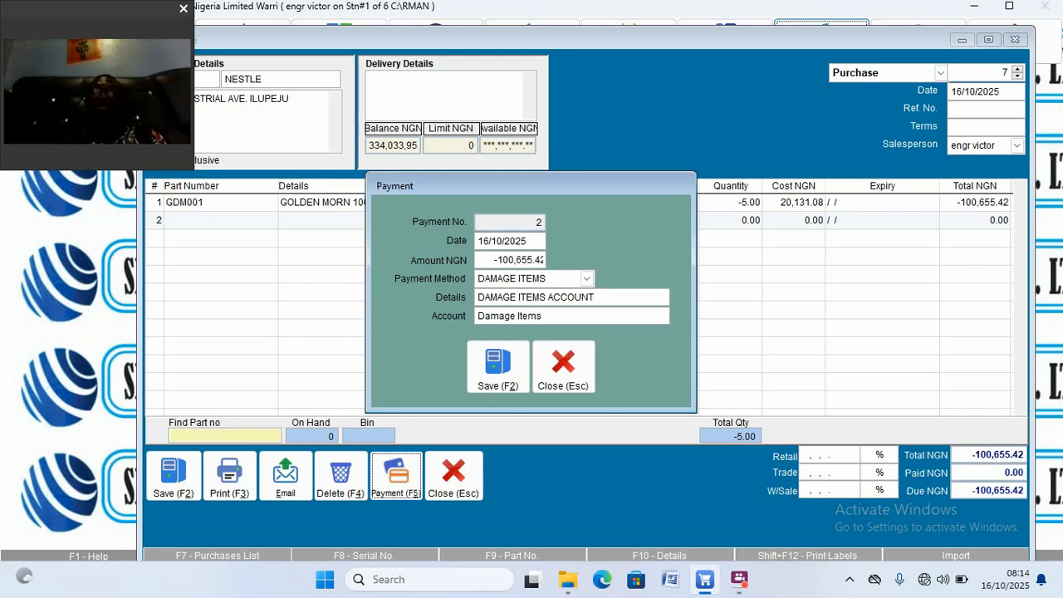
click(496, 367)
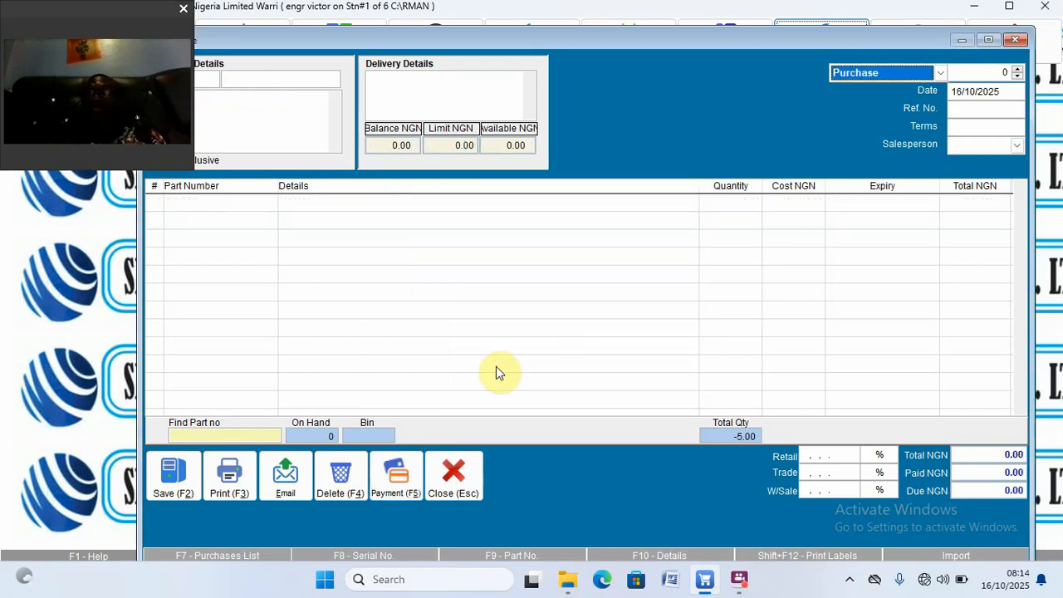
Step: Review NESTLE's invoice history, showing invoices 6 and 7 paid and 334,134,611.40 due
click(1017, 40)
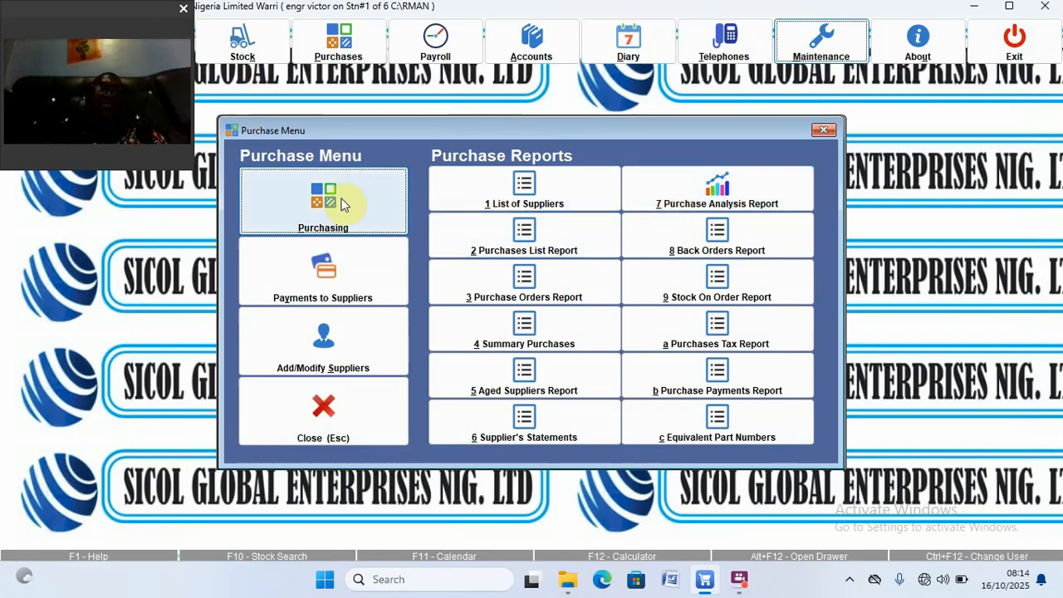
click(320, 325)
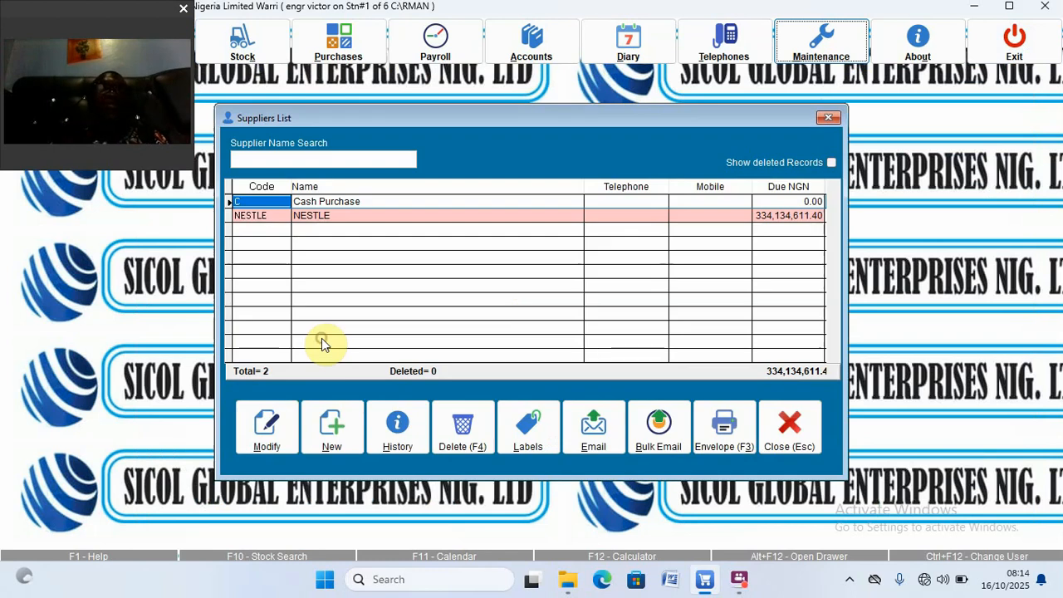
click(382, 216)
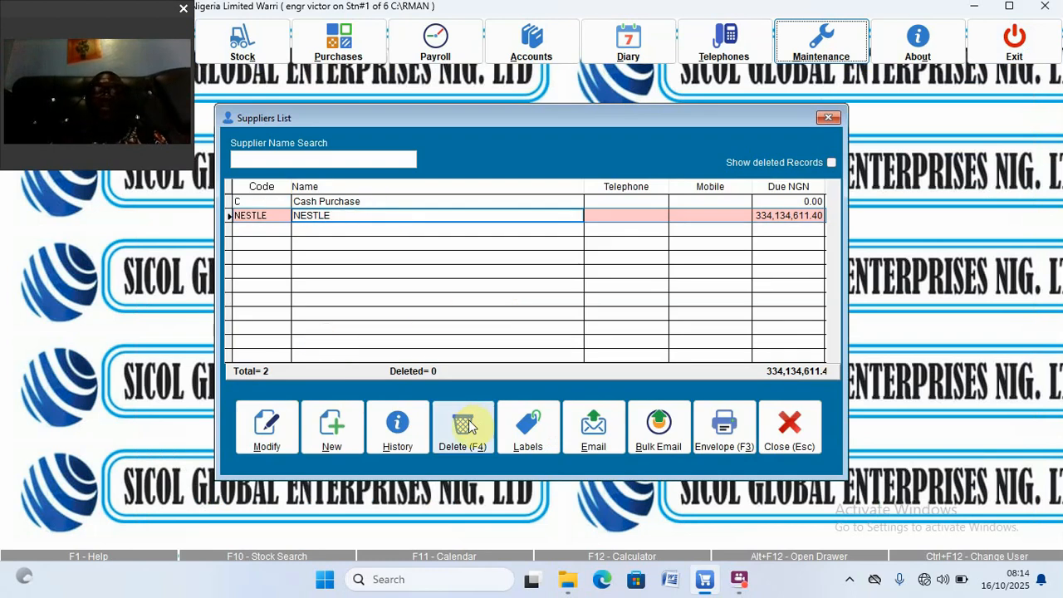
click(401, 430)
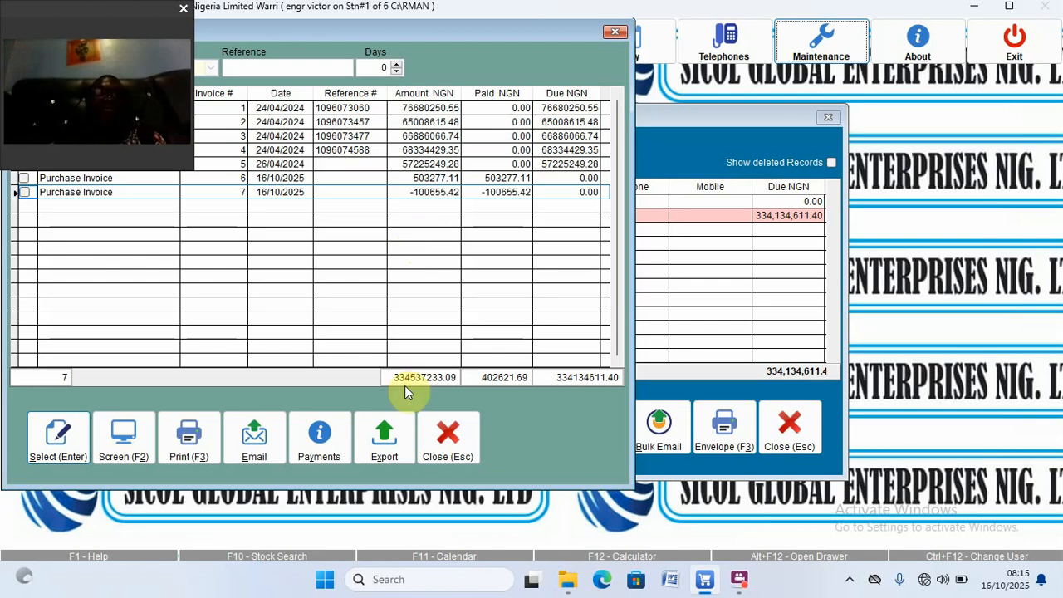
click(451, 450)
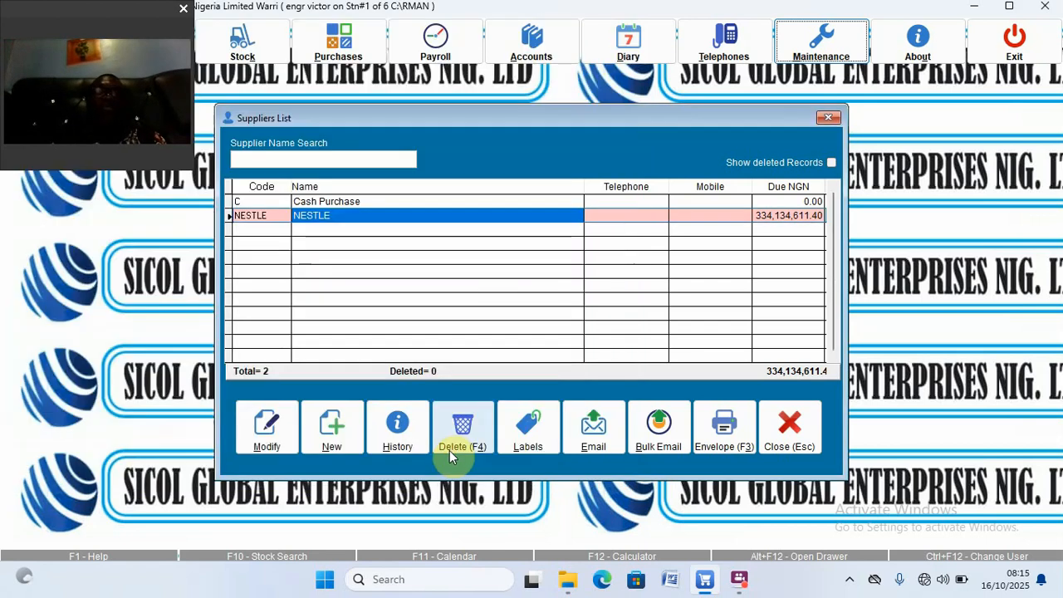
key(Escape)
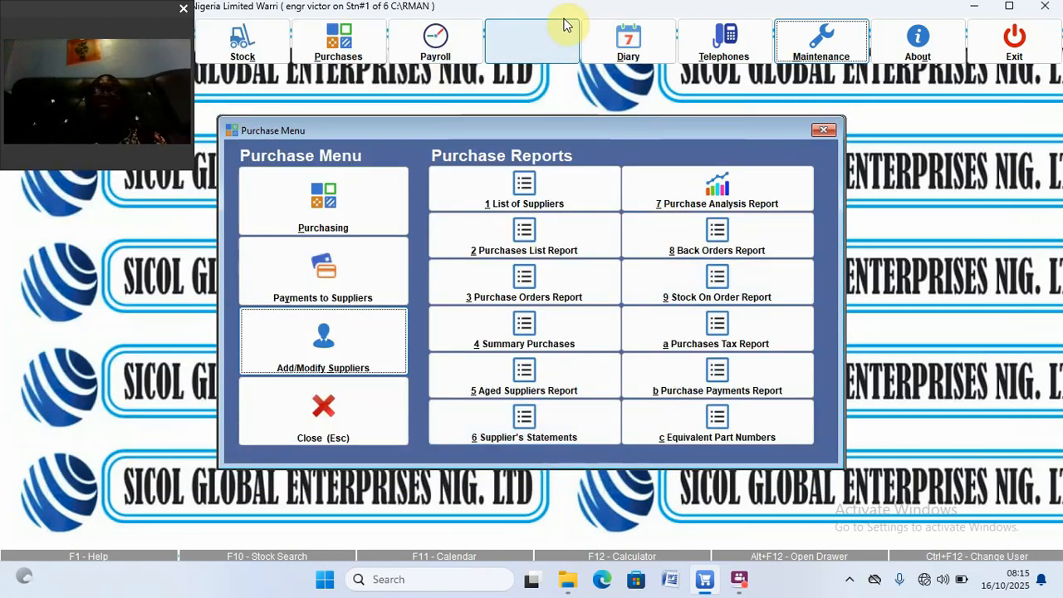
Step: Preview the October 2025 Profit & Loss full-screen, checking the 100,655.42 Damage Items expense
click(538, 45)
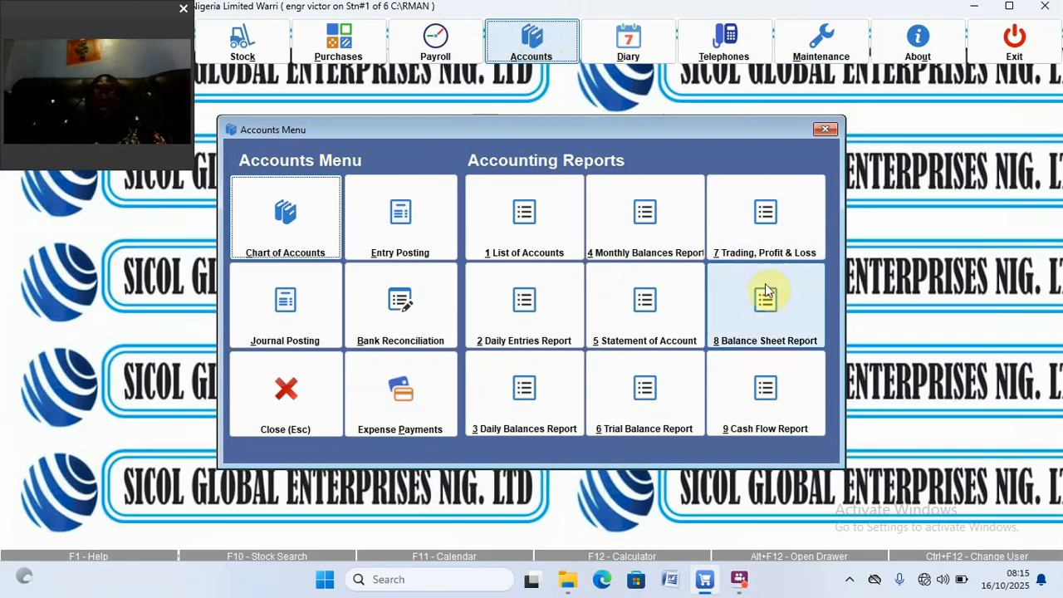
click(749, 241)
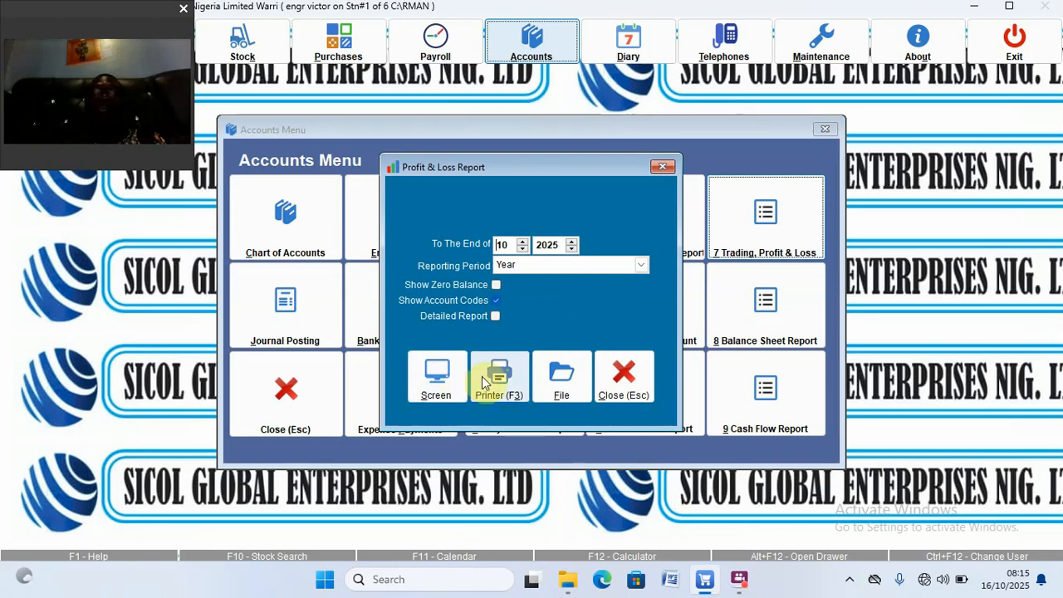
click(442, 380)
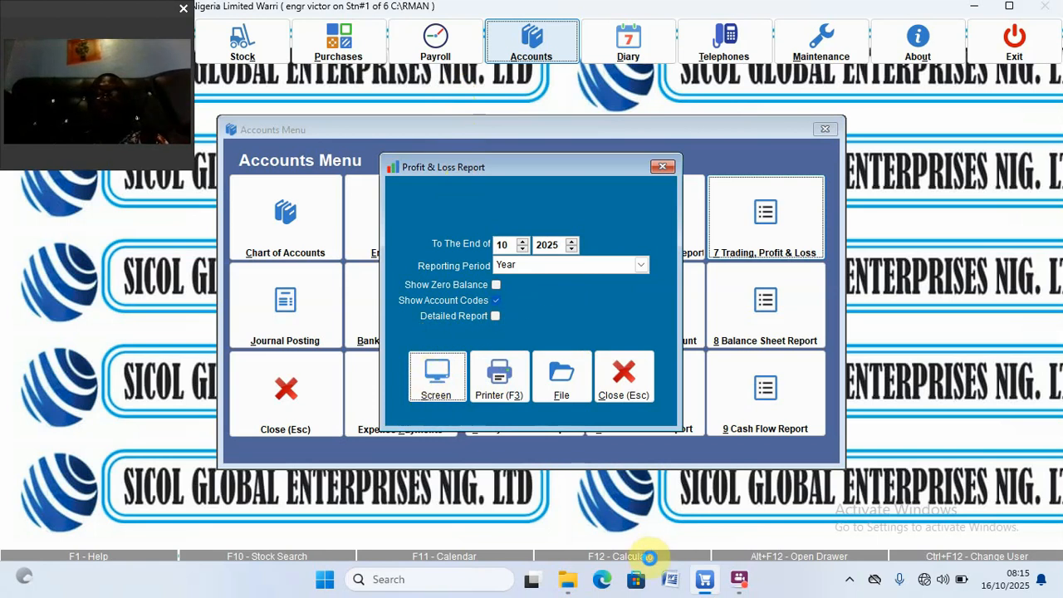
mouse_move(746, 591)
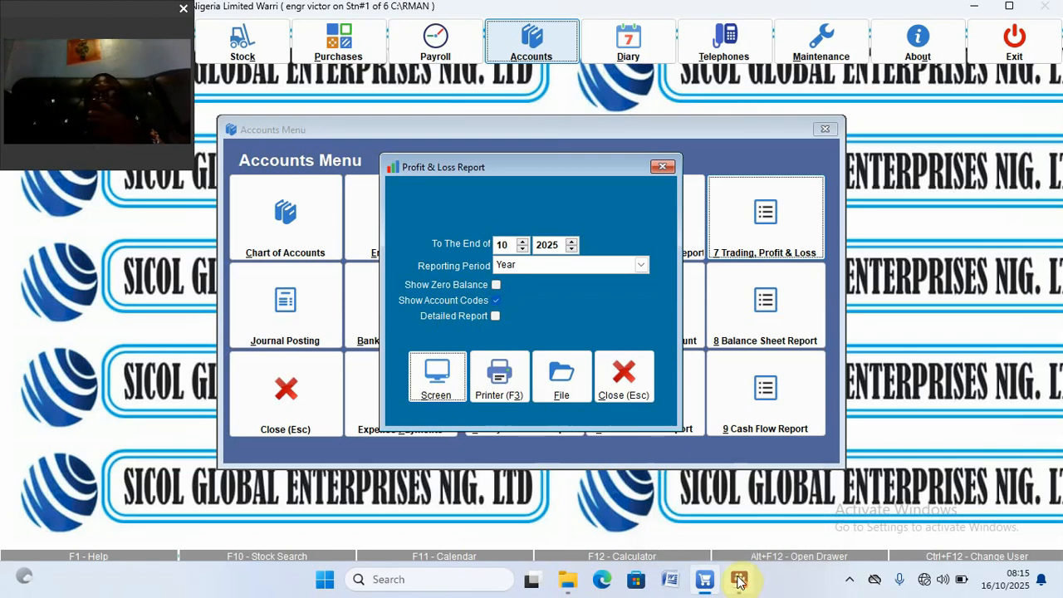
click(705, 532)
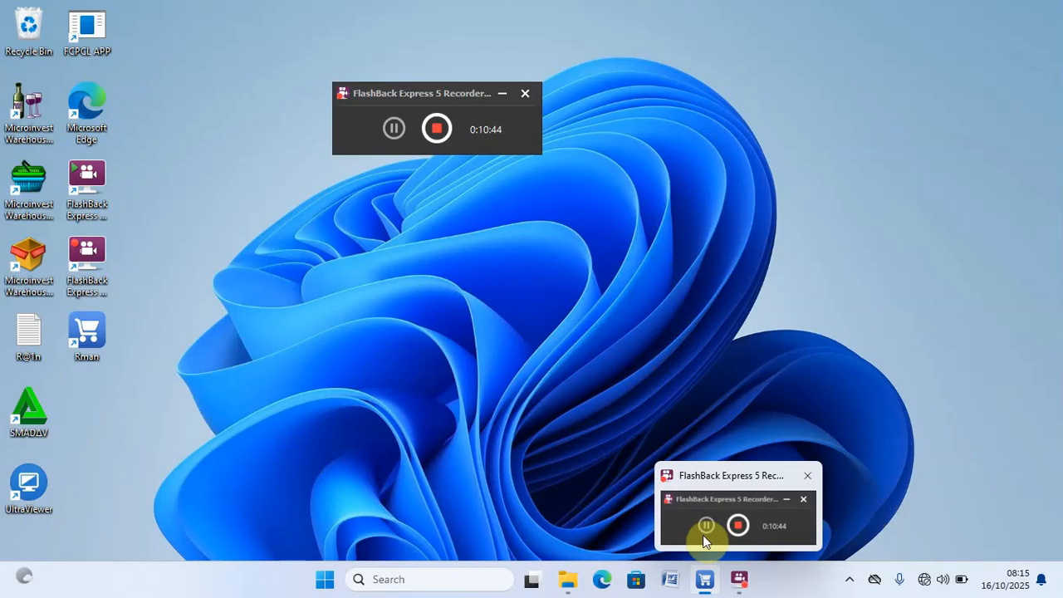
click(705, 527)
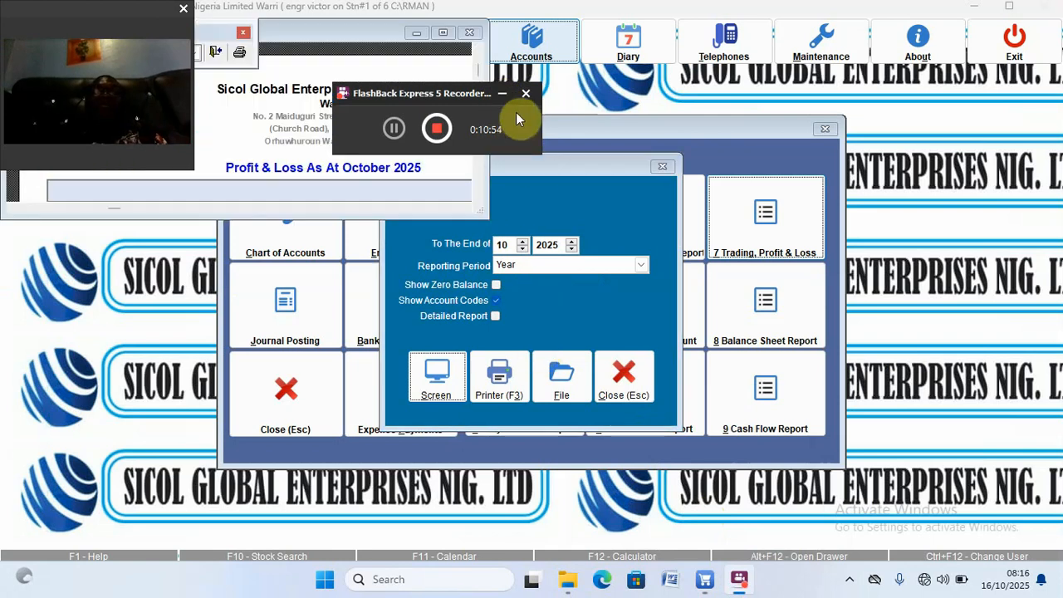
click(502, 94)
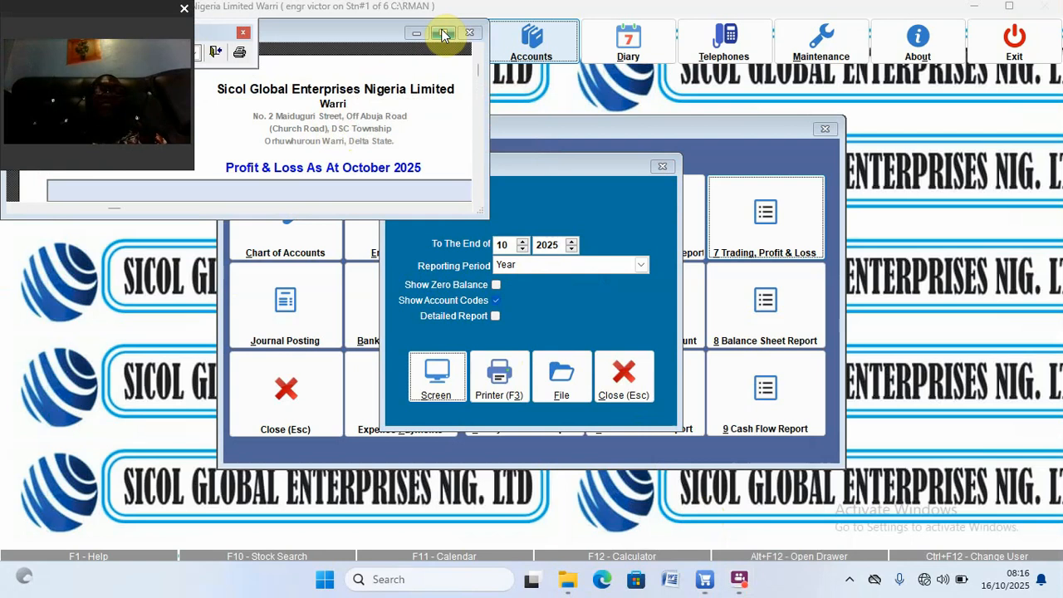
click(444, 33)
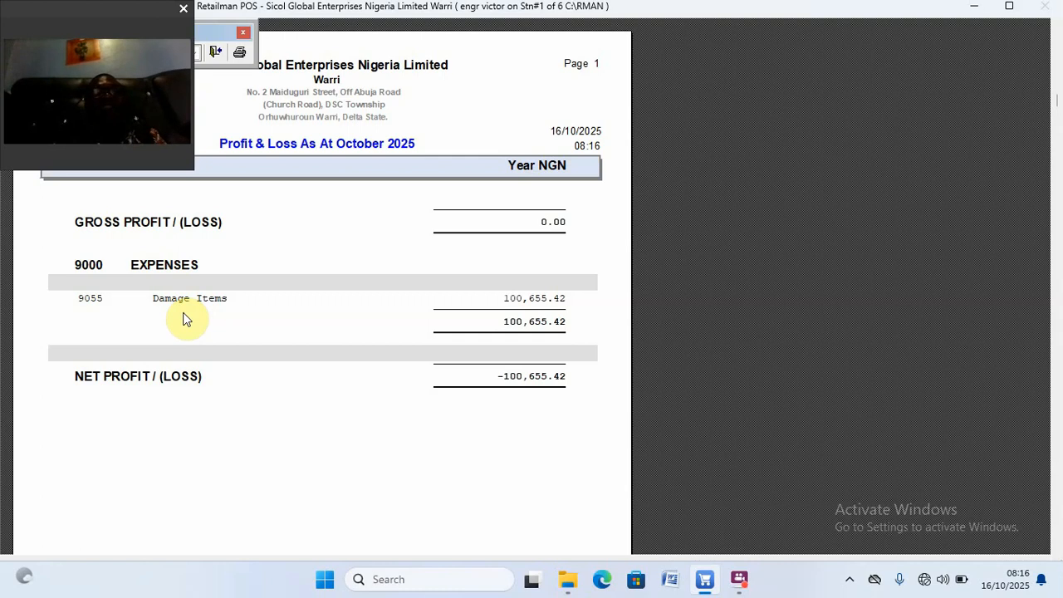
key(Escape)
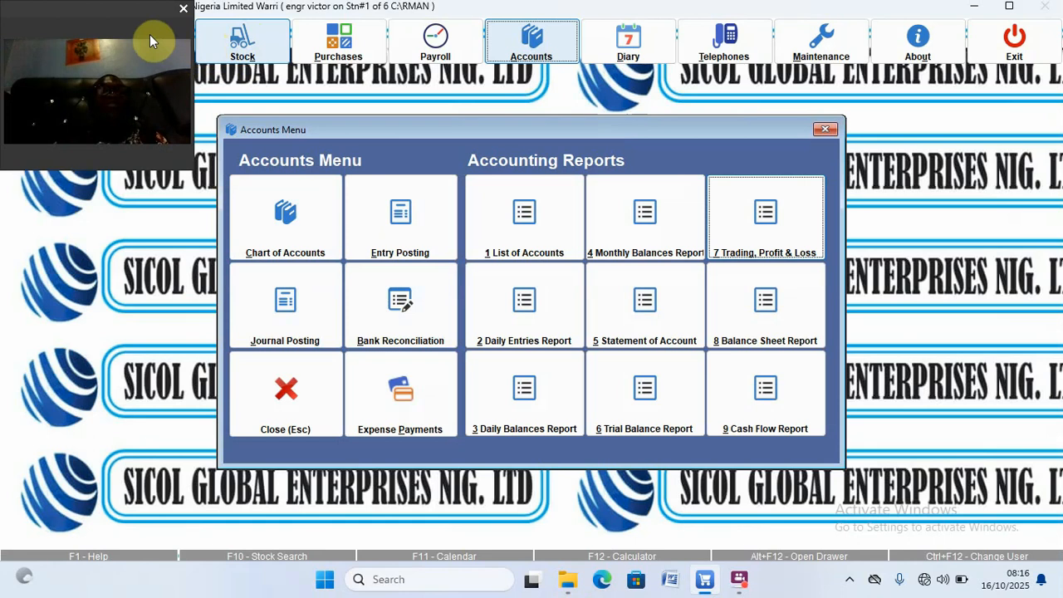
Step: Start a new POS sale and add 40 of LACTOGEN 1 TIN 12X400G (LTG001)
click(125, 17)
drag(125, 16, 118, 182)
click(51, 42)
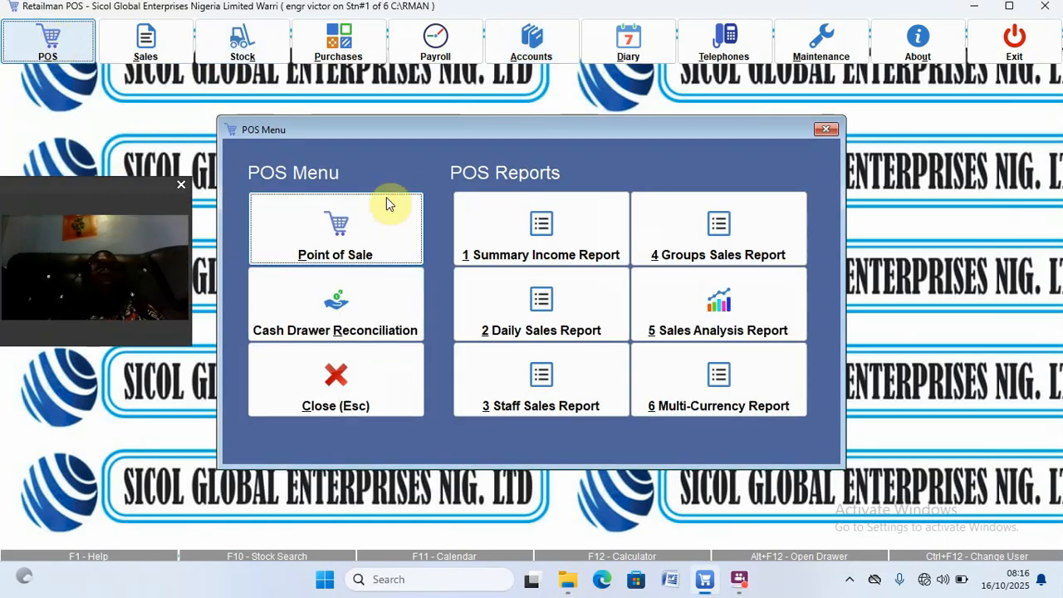
click(370, 213)
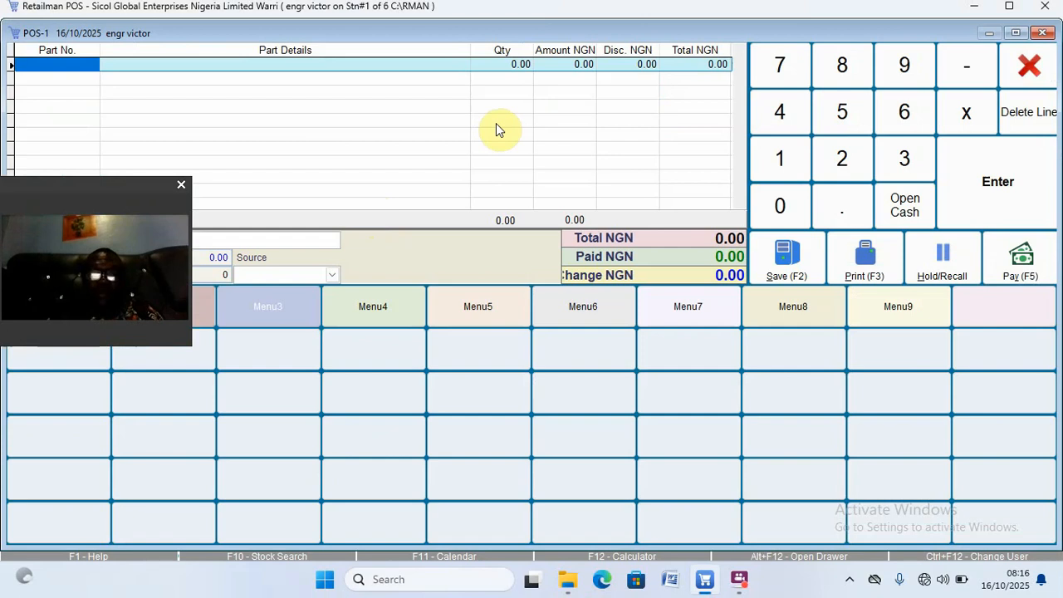
text(J)
key(Return)
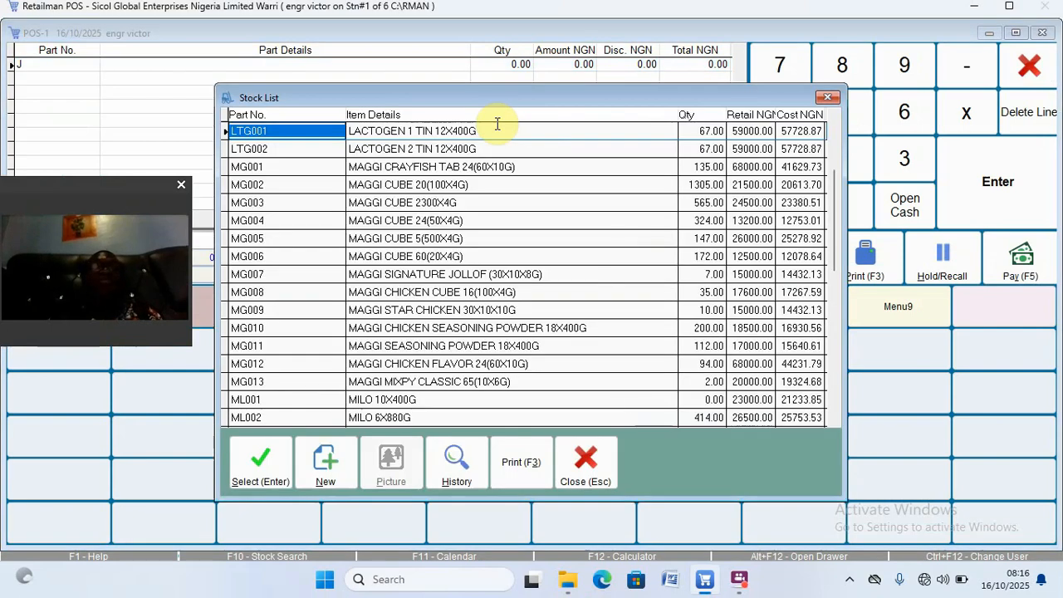
key(Return)
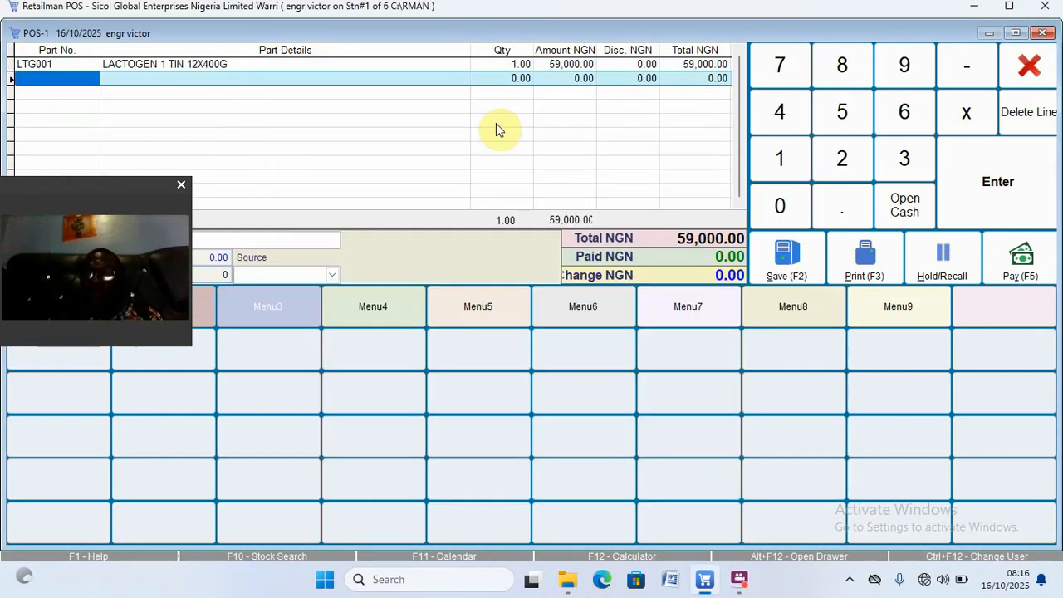
key(Up)
key(Right)
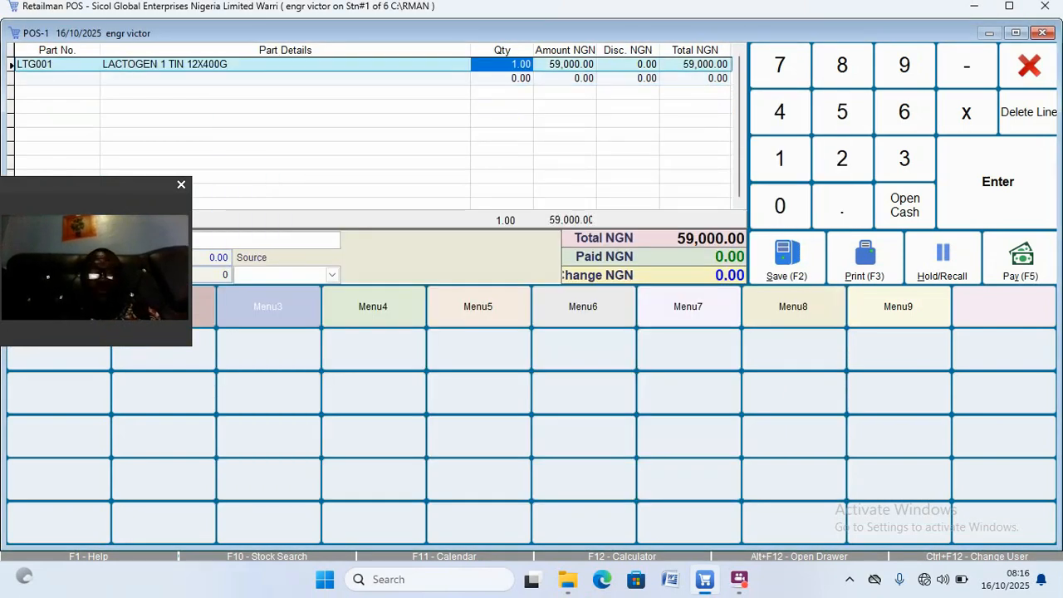
text(4)
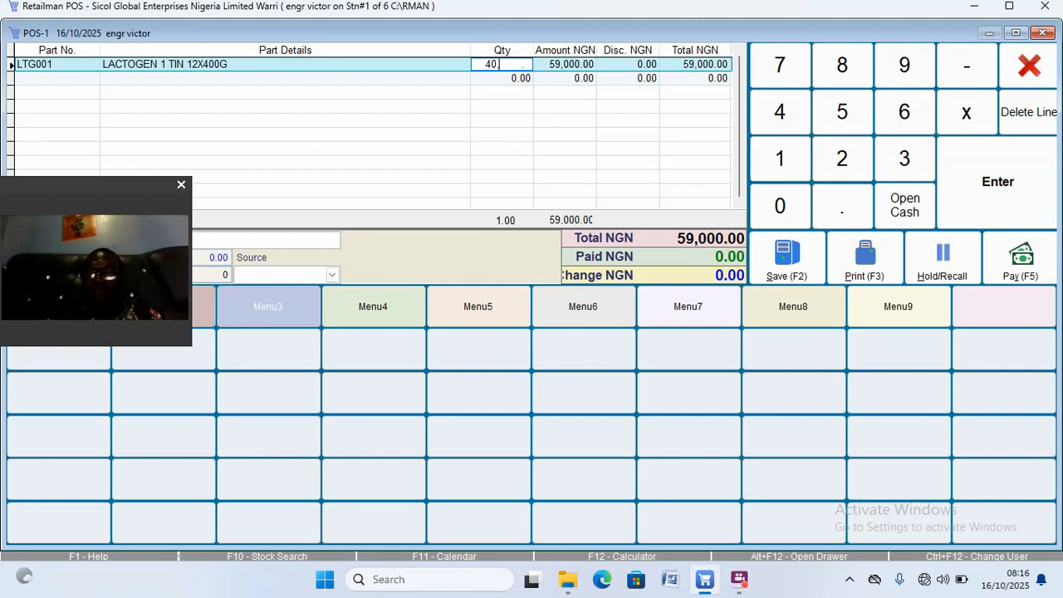
text(0)
key(Return)
Step: Take the full 2,360,000.00 by UBA TRANSFER, save the sale and close the window
click(842, 158)
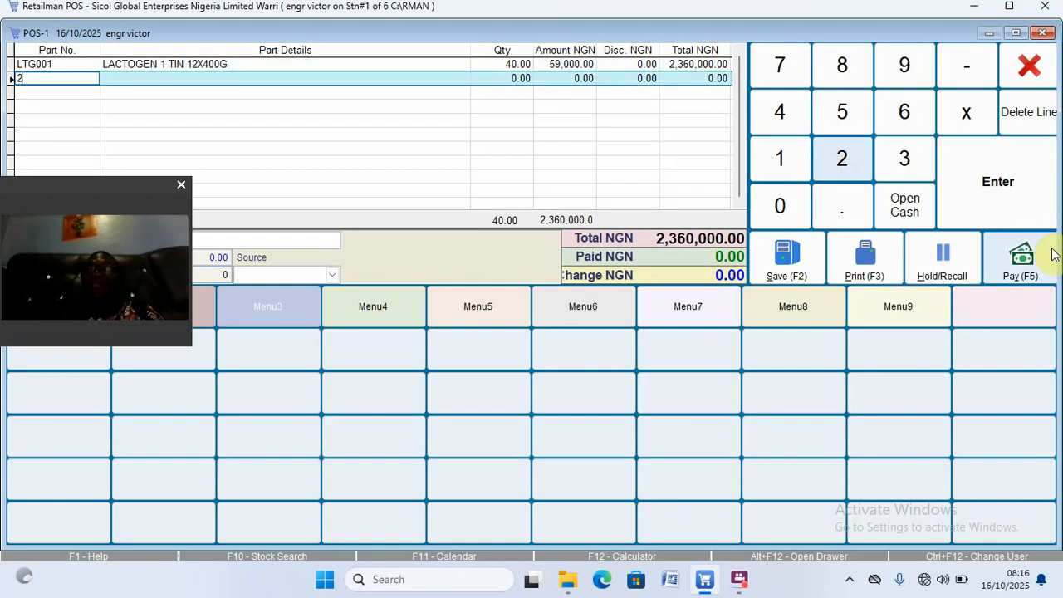
click(1022, 257)
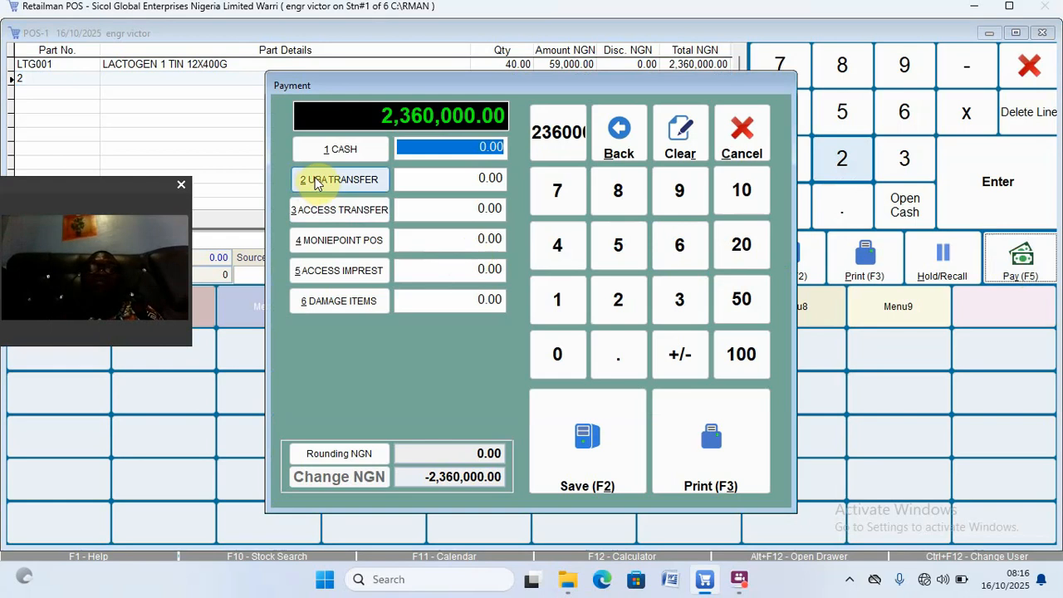
click(316, 184)
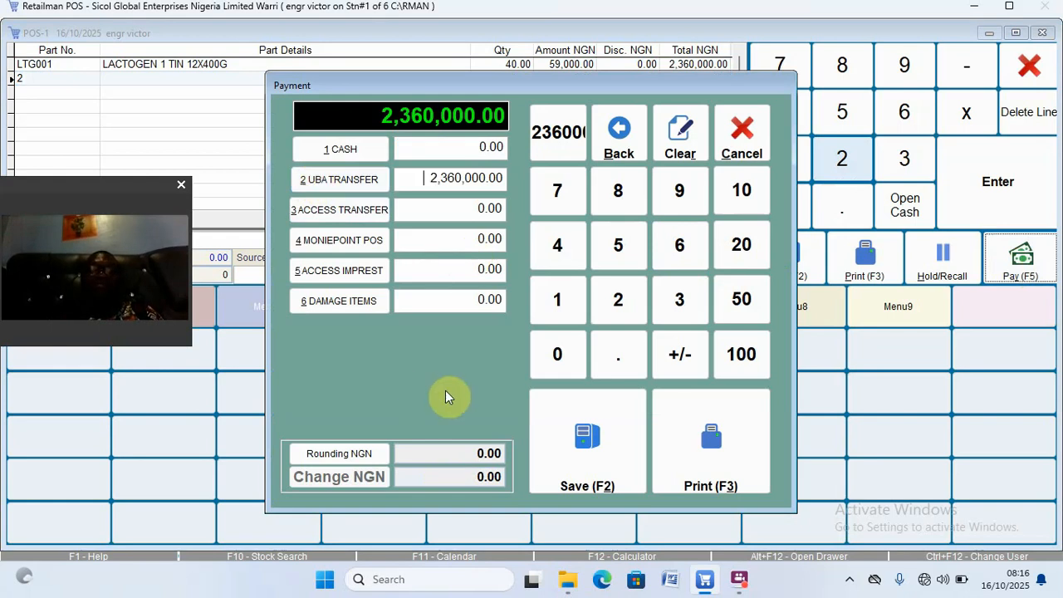
click(598, 462)
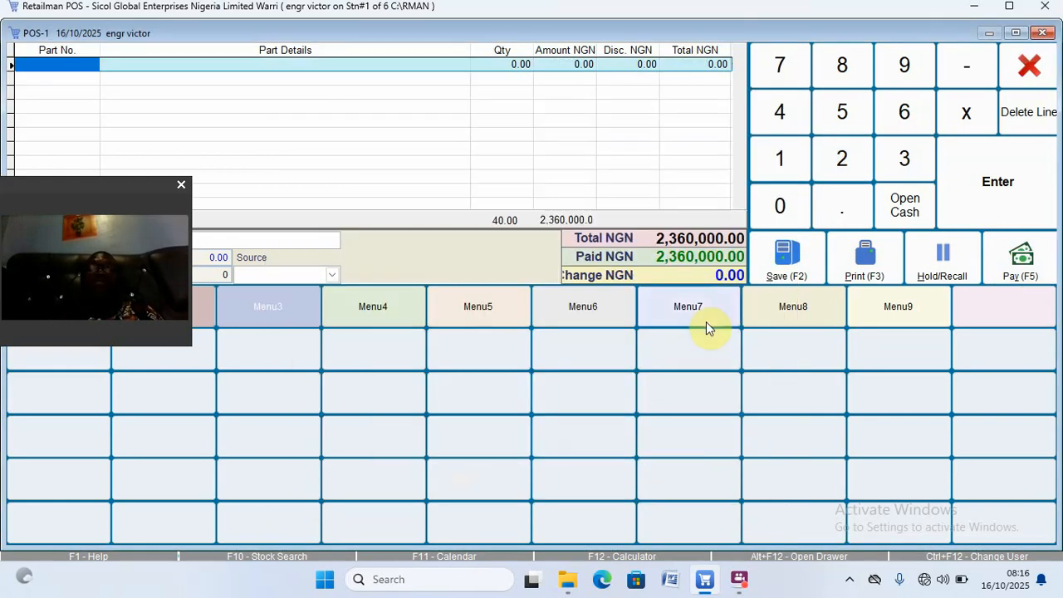
click(1043, 33)
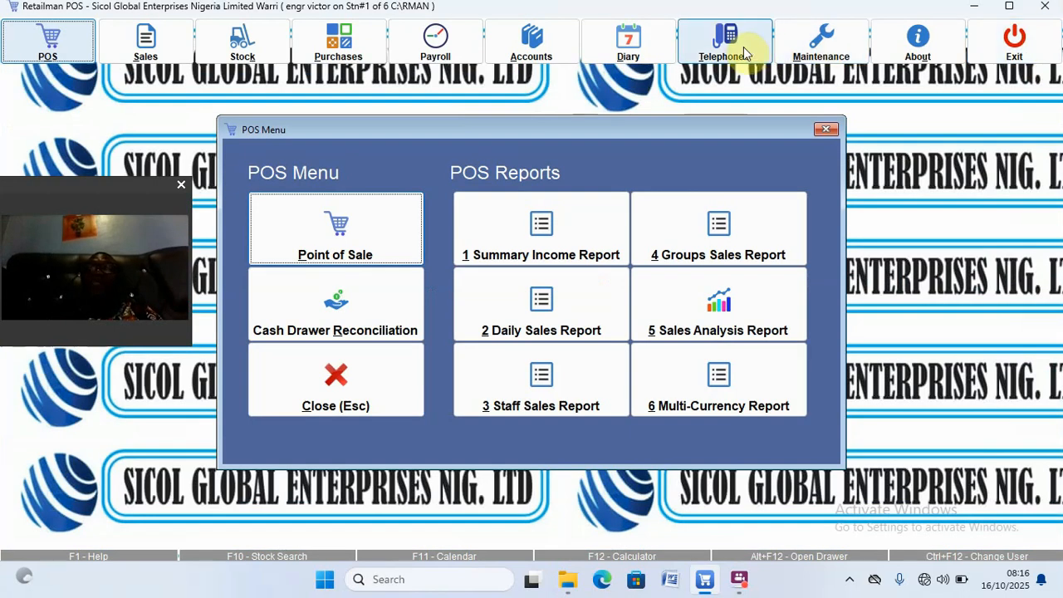
Step: Preview the updated Profit & Loss full-screen, reading gross profit 50,845.20 and net loss -49,810.22
click(554, 39)
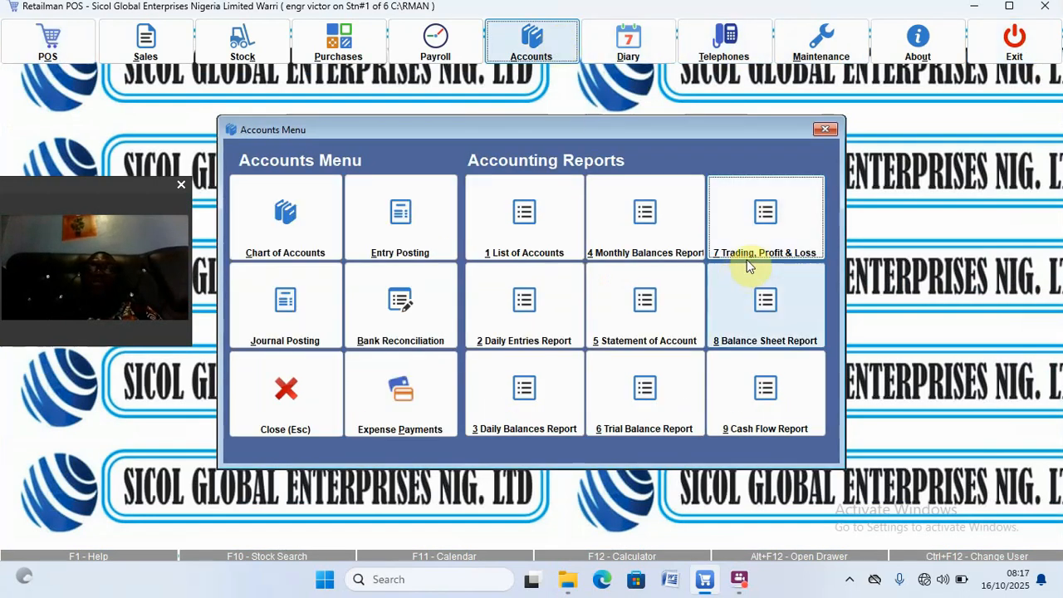
click(763, 221)
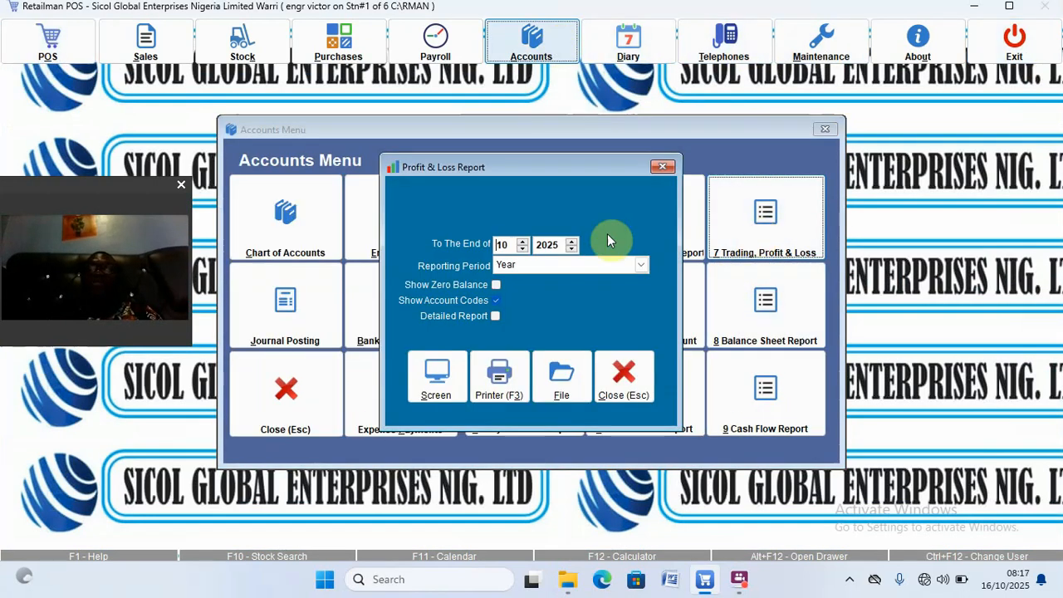
click(435, 391)
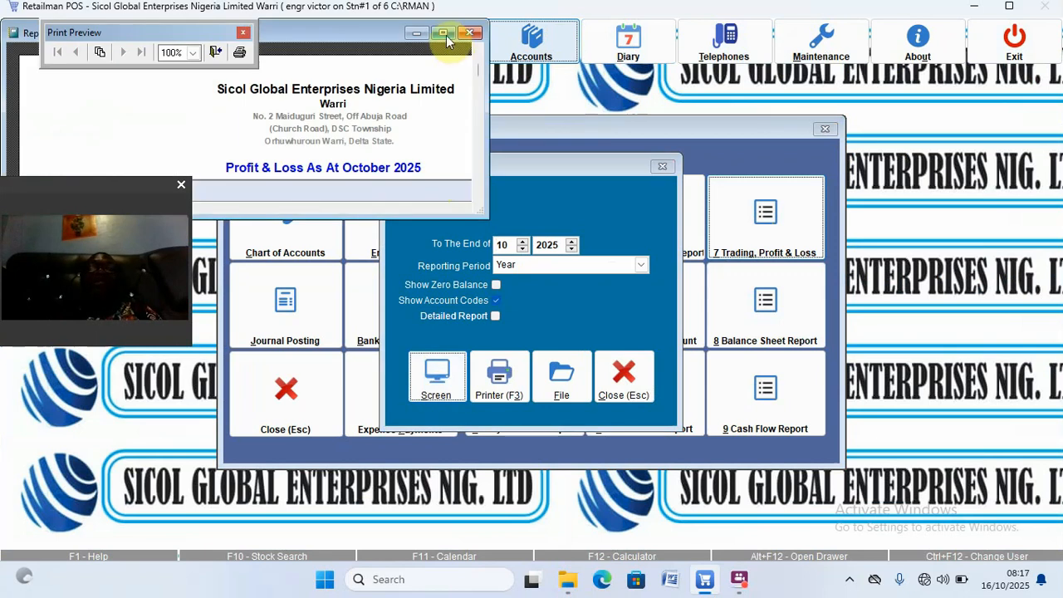
click(443, 34)
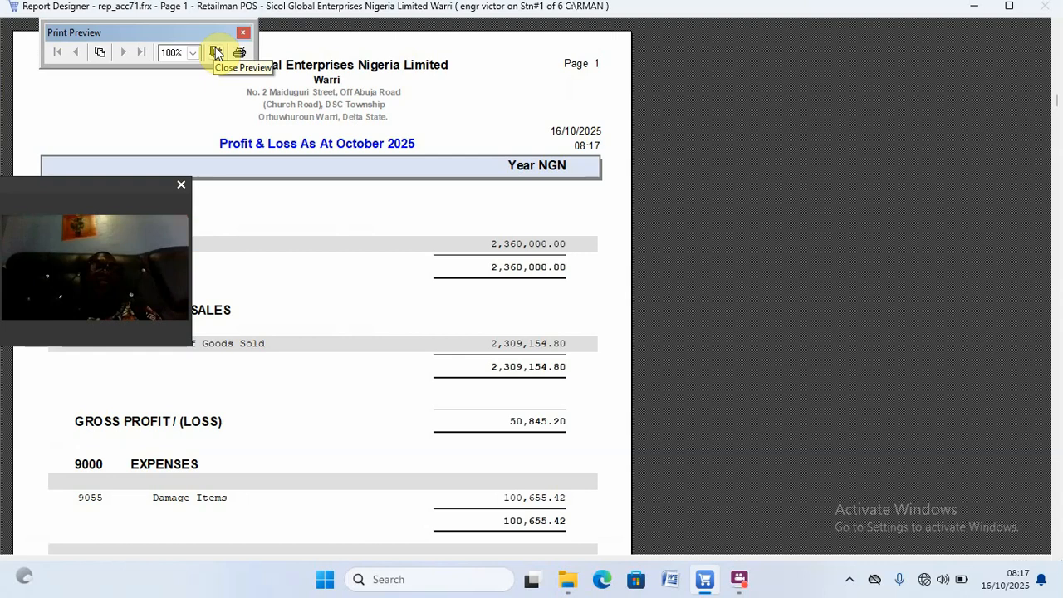
click(113, 199)
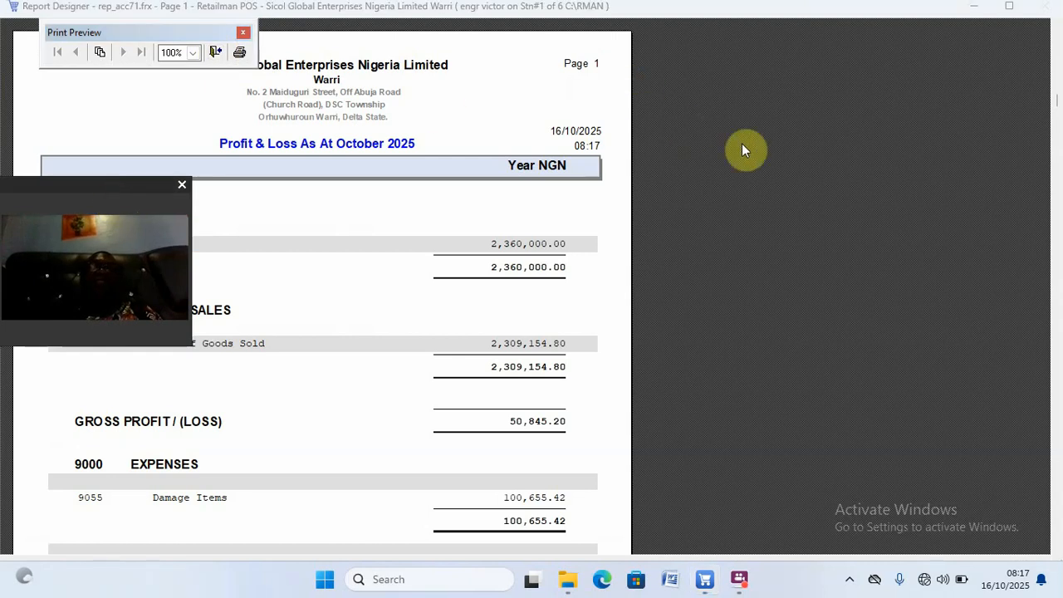
drag(134, 188, 934, 42)
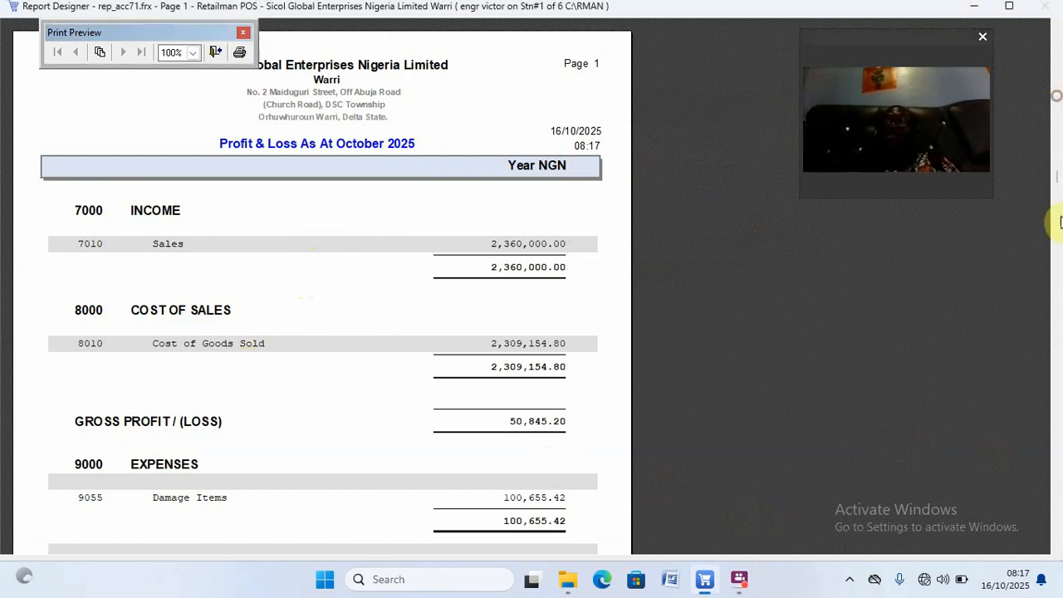
scroll(845, 255, down, 3)
click(837, 249)
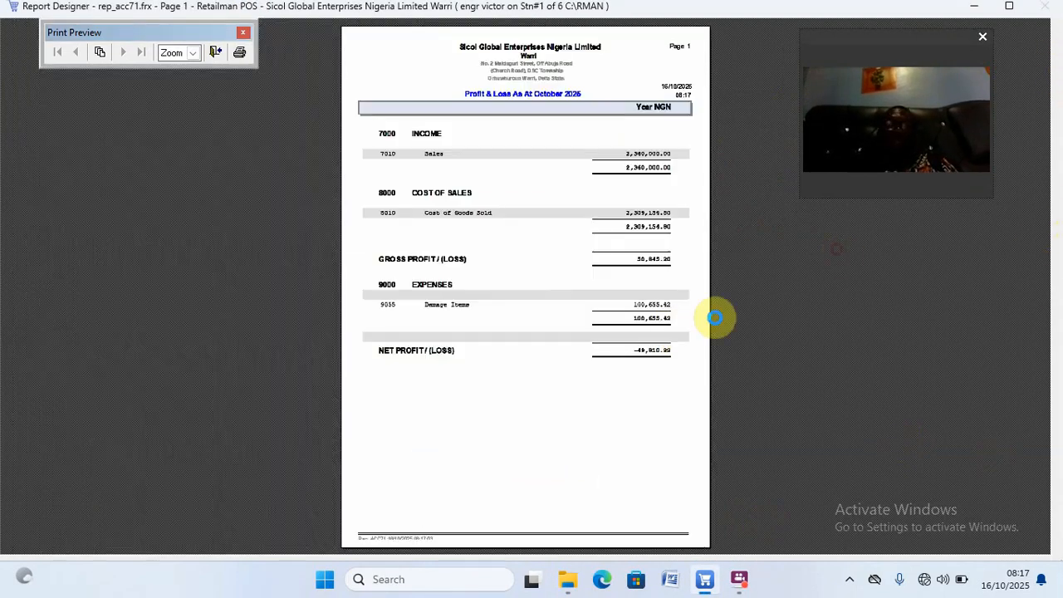
click(595, 411)
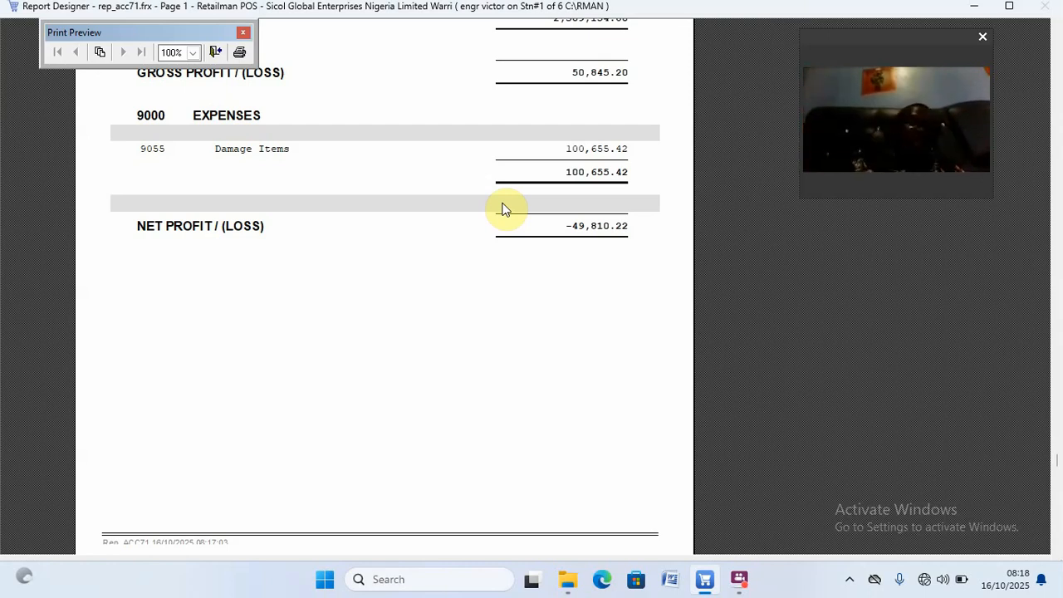
key(Escape)
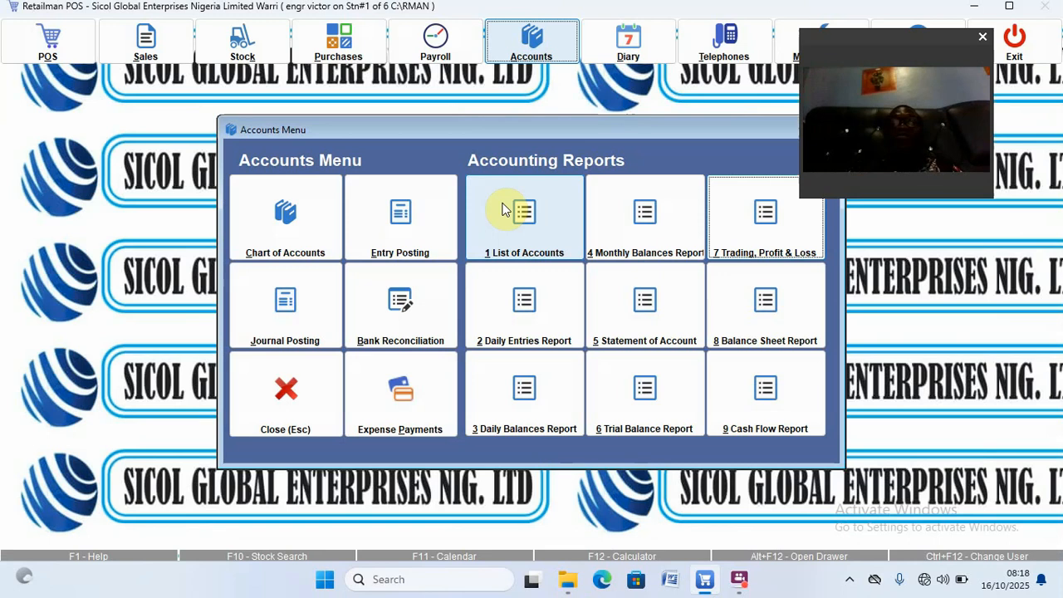
Step: Open purchase entry and step to return purchase 7: -5 GOLDEN MORN, totalling -100,655.42
click(347, 47)
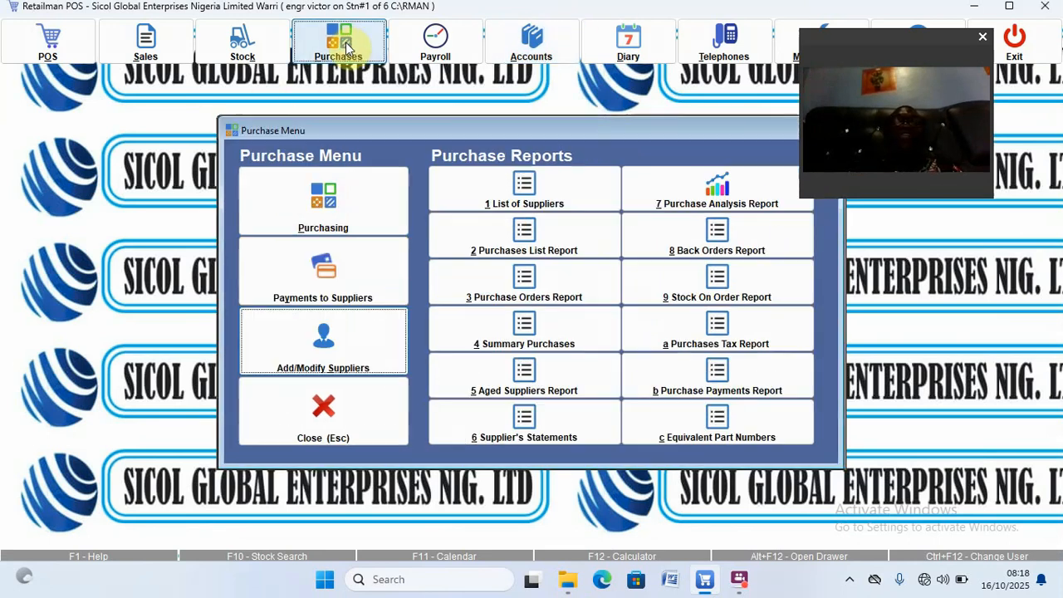
click(320, 200)
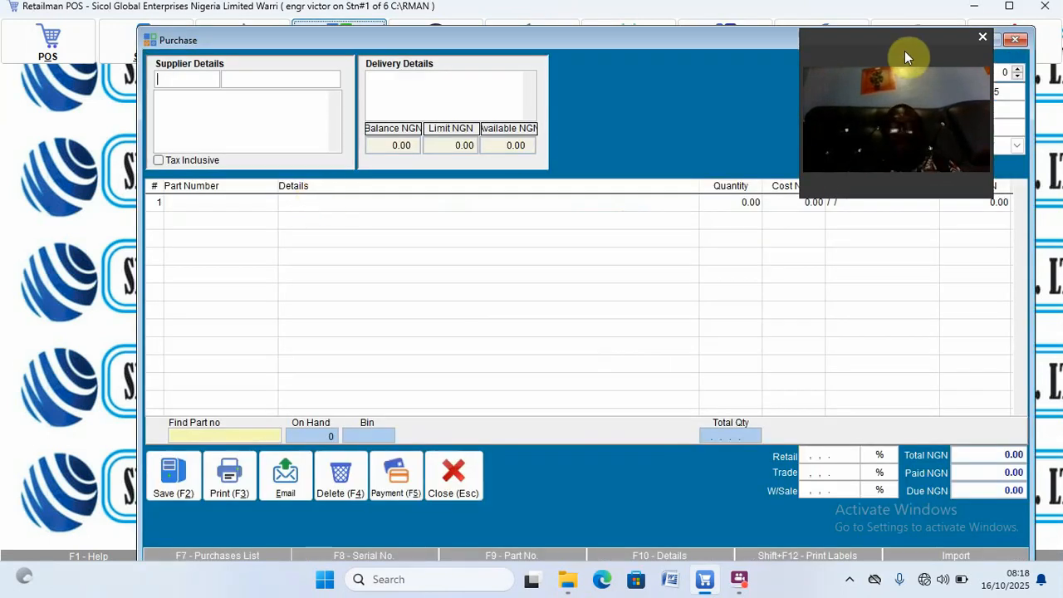
click(905, 50)
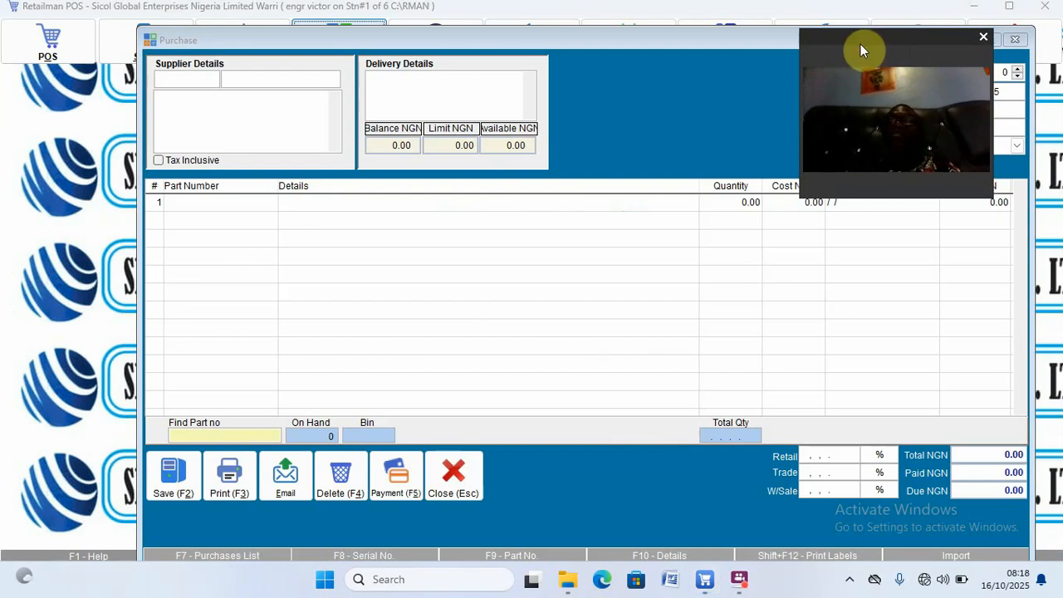
drag(861, 49, 1, 94)
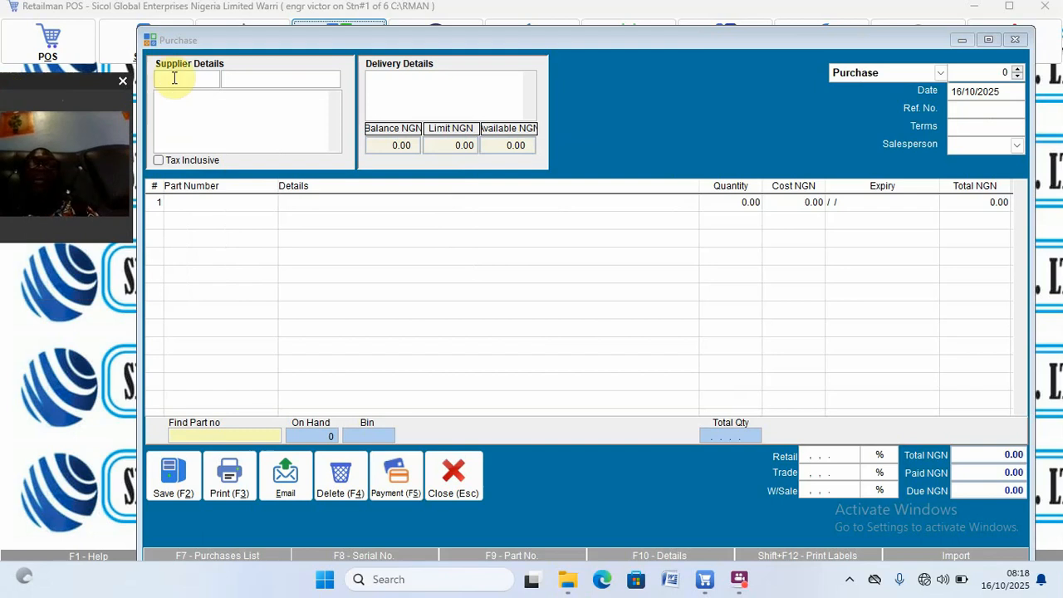
drag(94, 80, 145, 61)
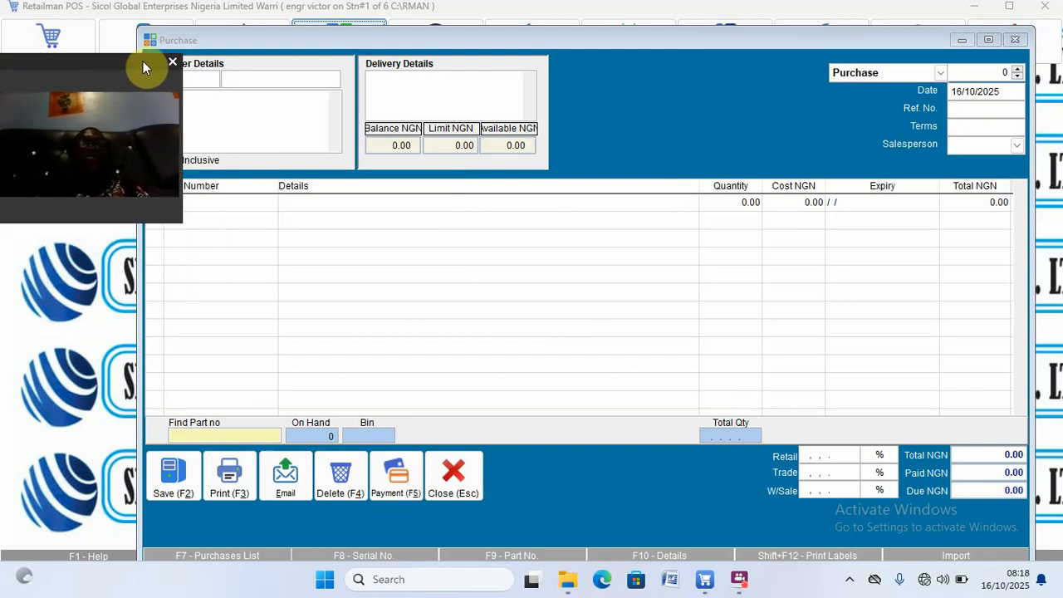
click(1022, 76)
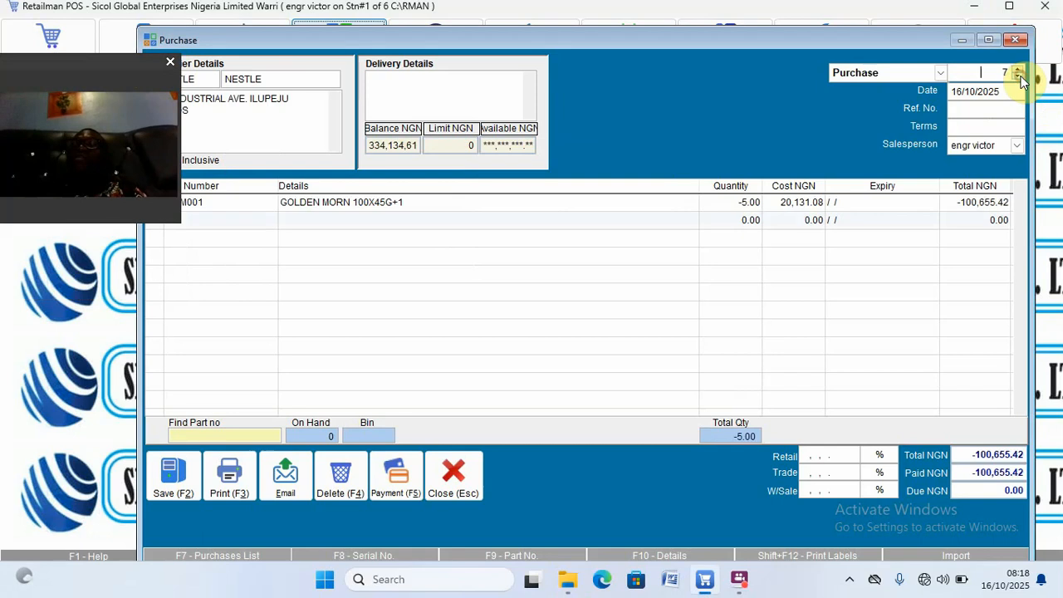
click(1021, 76)
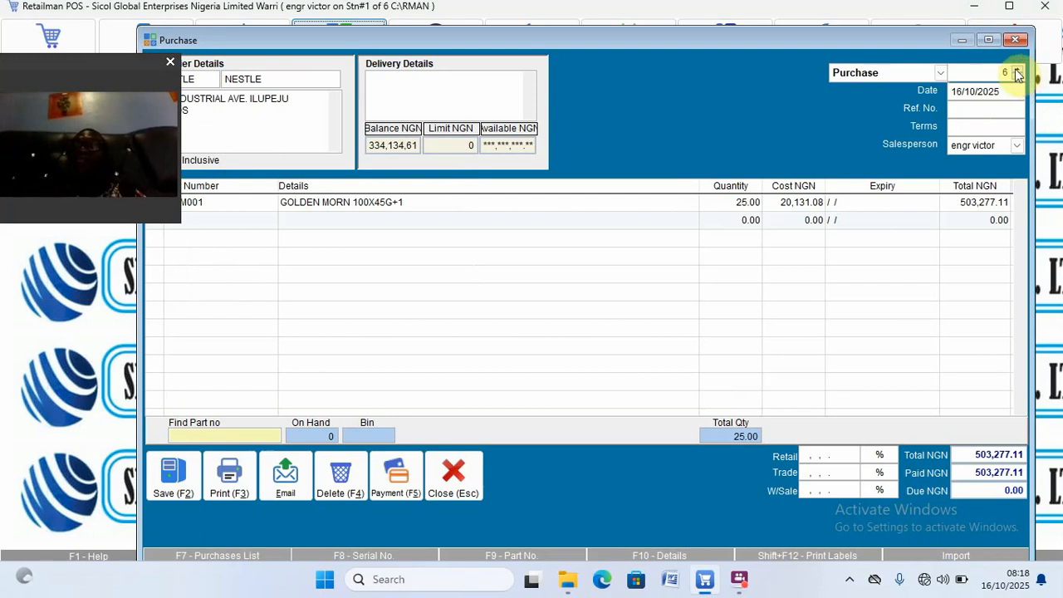
click(1018, 72)
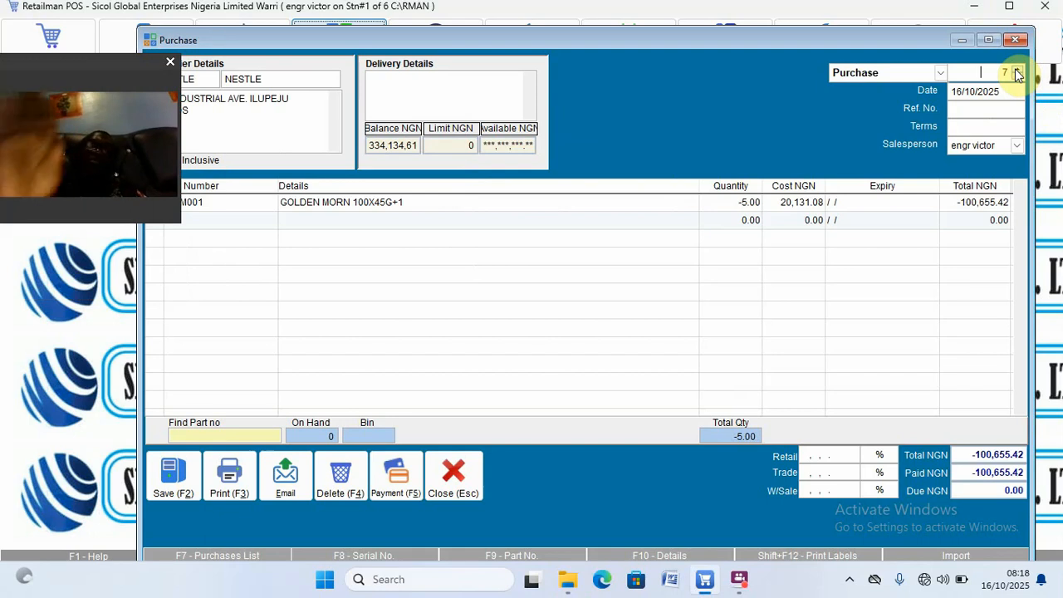
click(1018, 71)
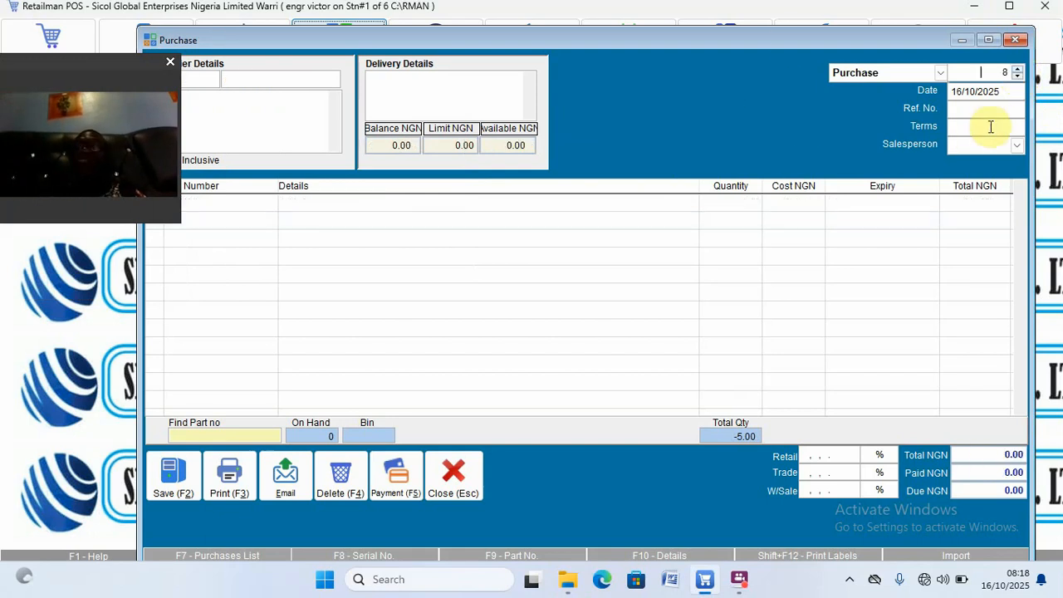
click(1018, 78)
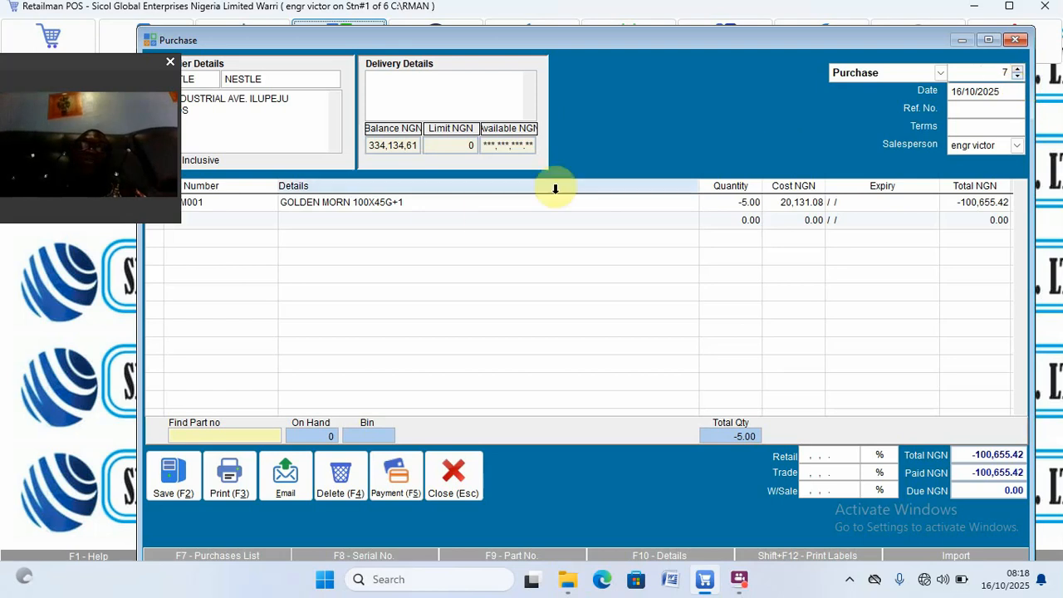
Step: Append '(DAMAGE ITEMS)' to the GOLDEN MORN 100X45G+1 line, save, and reload purchase 7
click(423, 207)
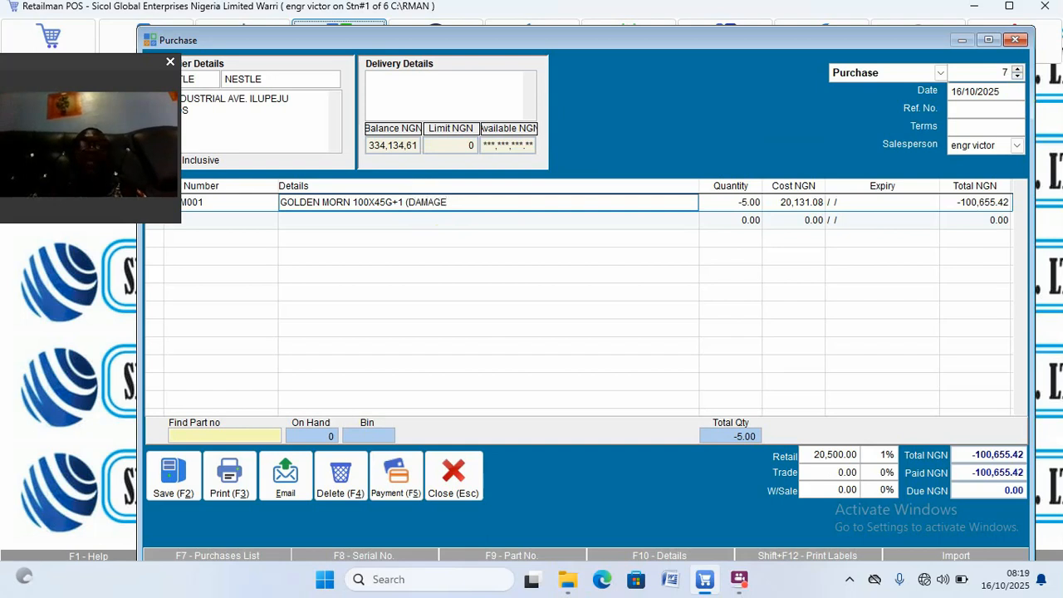
text((DAMAGE)
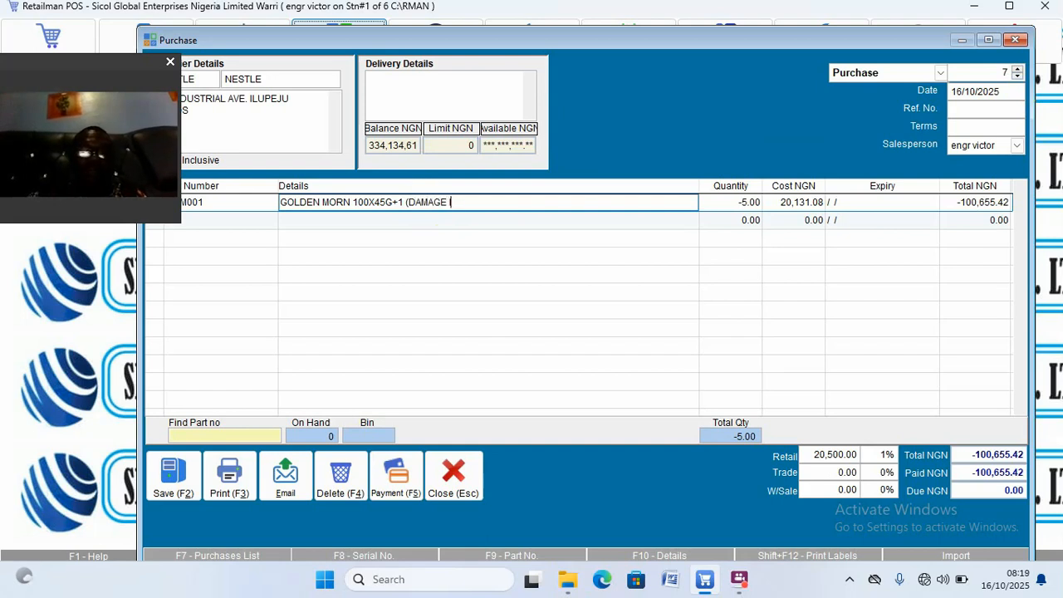
text( ITEMS))
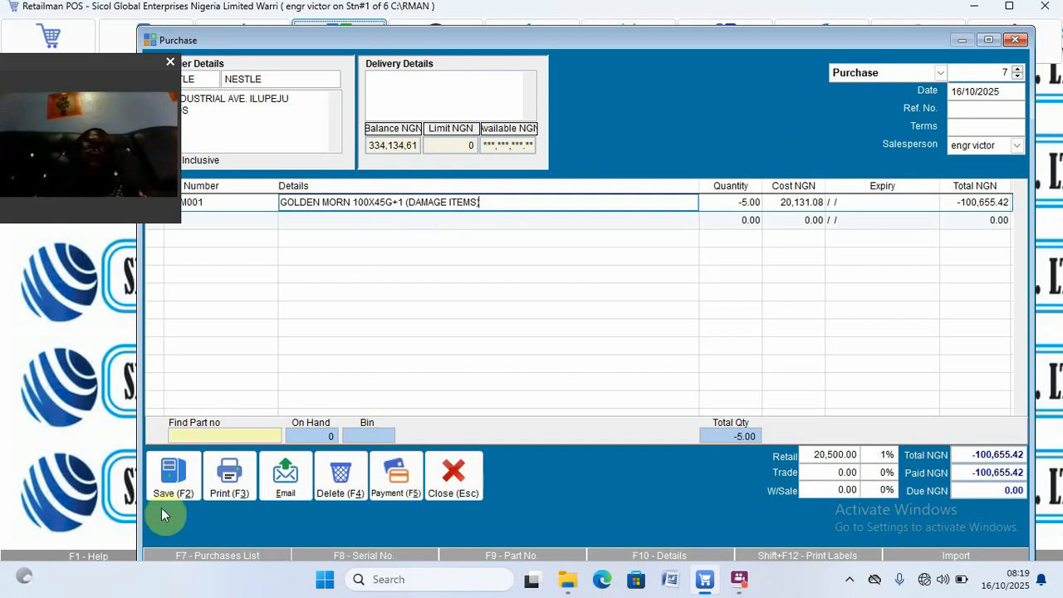
click(170, 482)
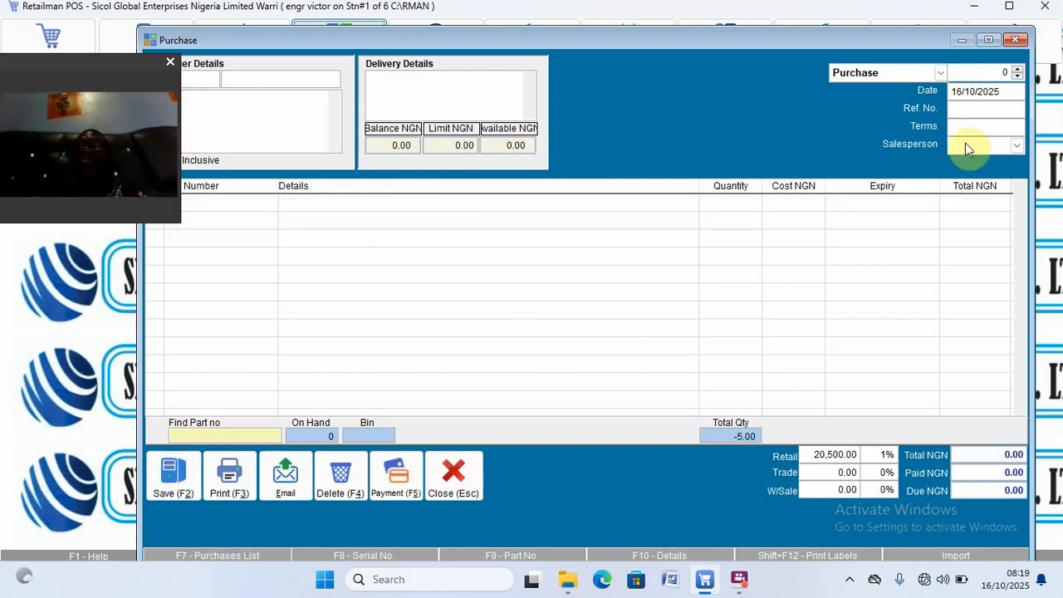
click(1018, 73)
click(1018, 72)
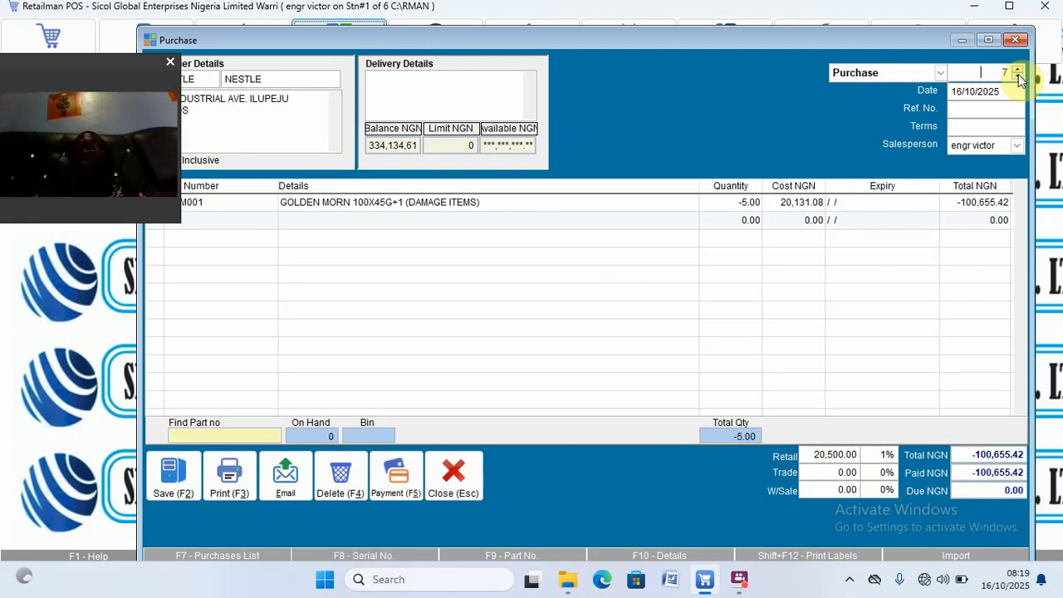
Step: Glance back at purchases 6 and 5, then close purchase entry, confirming the abort warning
click(1019, 77)
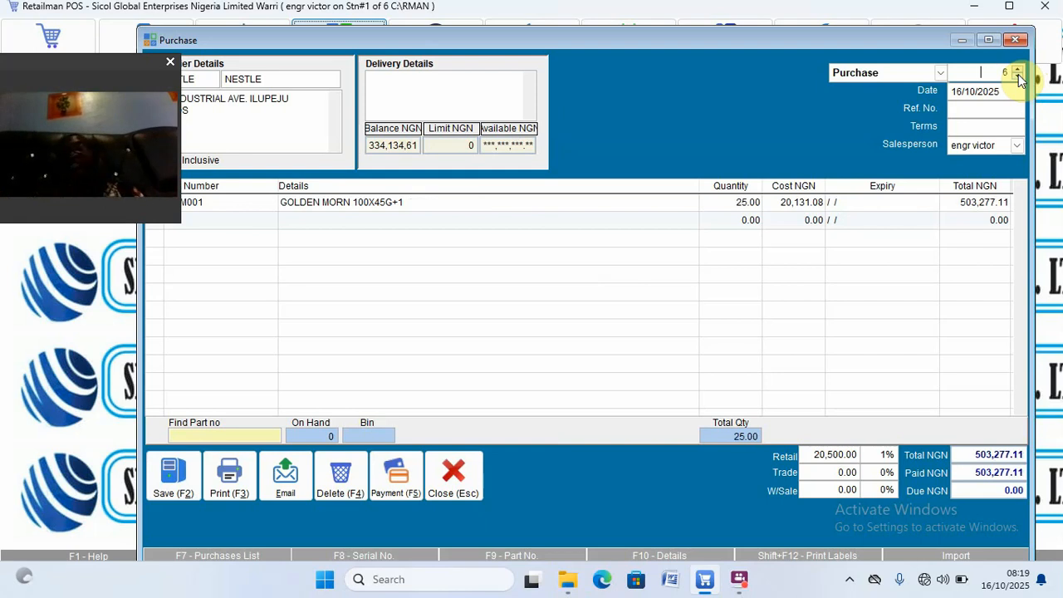
click(1018, 76)
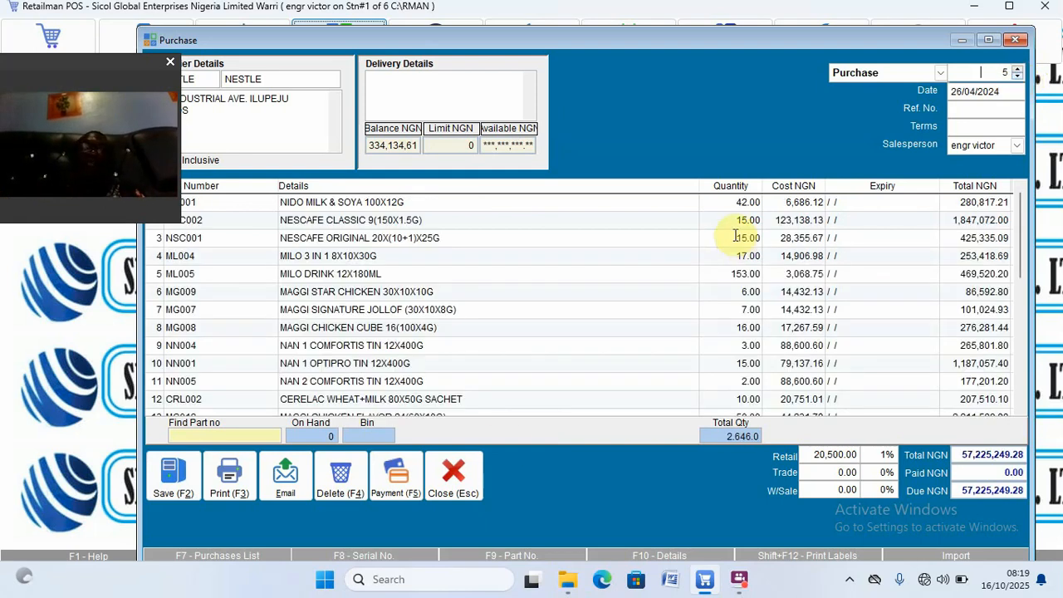
click(454, 470)
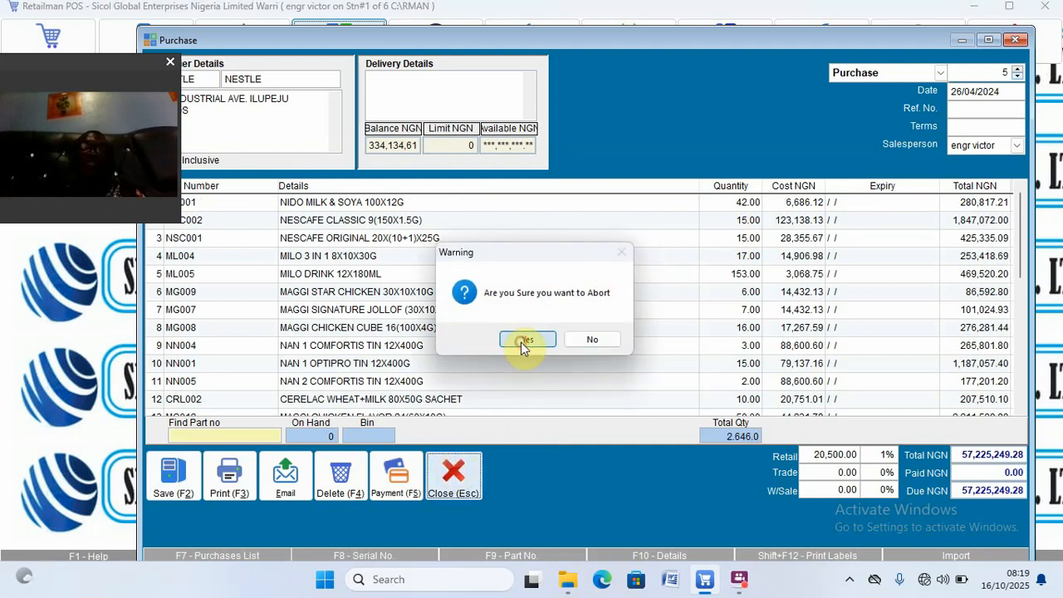
click(524, 340)
click(472, 470)
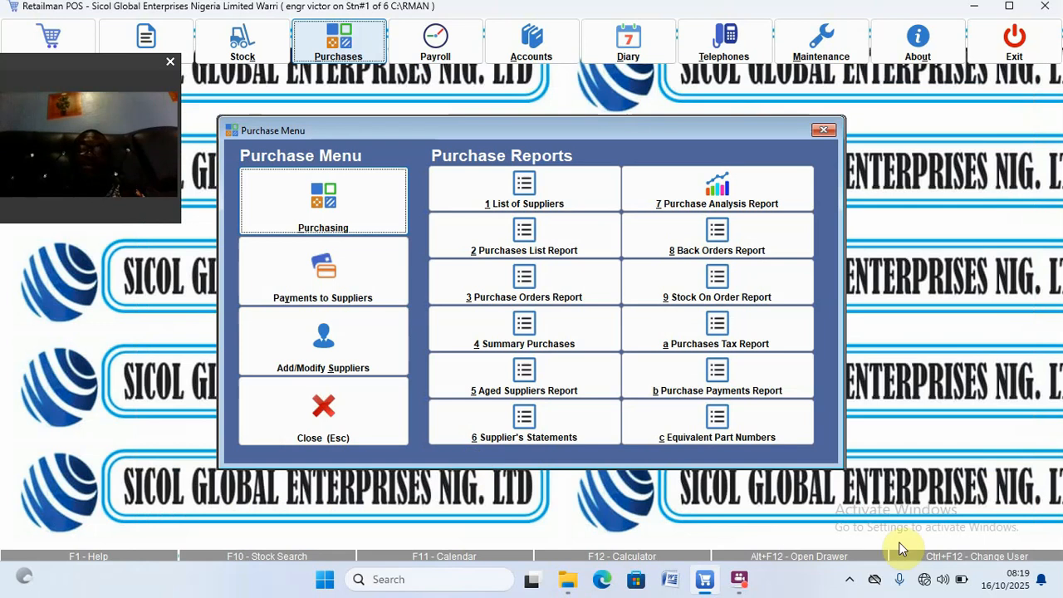
click(742, 581)
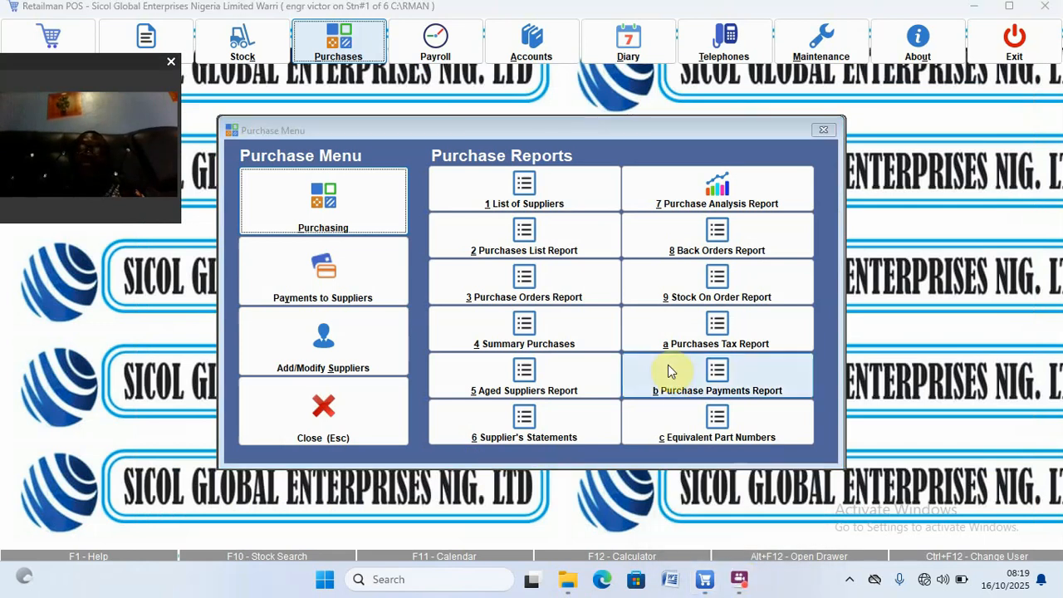